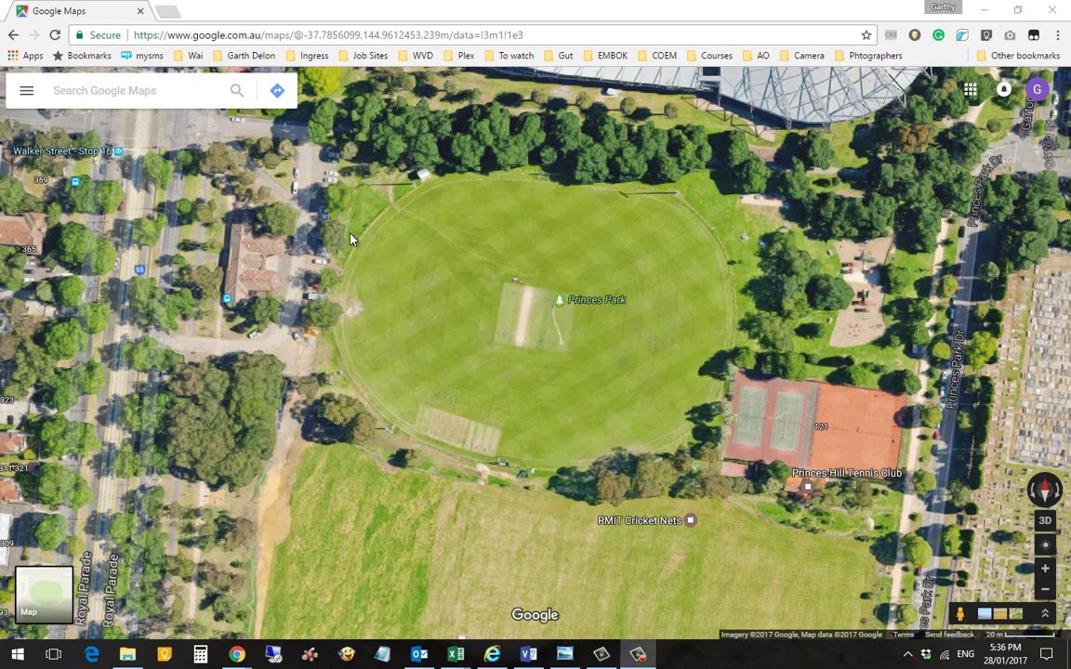
Measure a closed four-corner box around the Princes Park oval: 19,234.78 m² area, 569.36 m perimeter
right_click(317, 165)
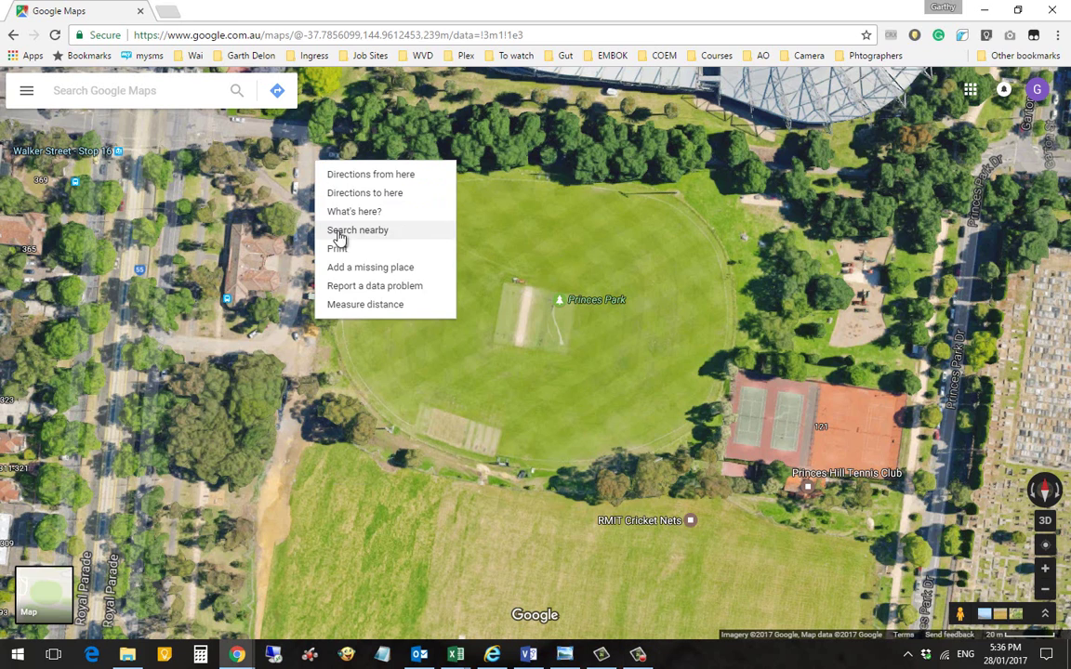
left_click(368, 305)
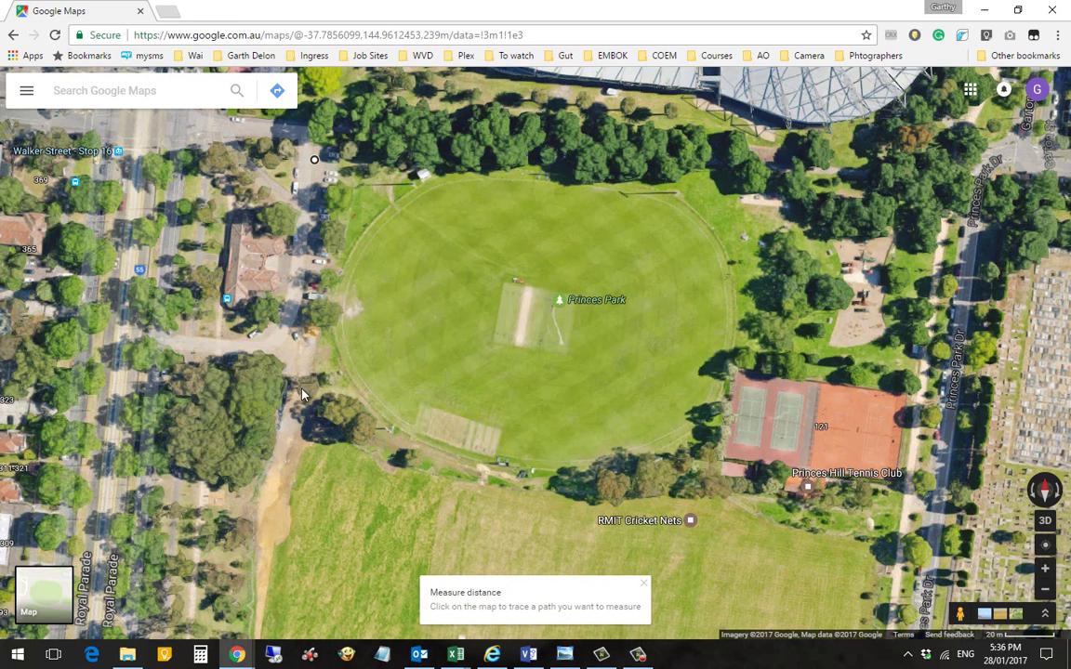
right_click(311, 442)
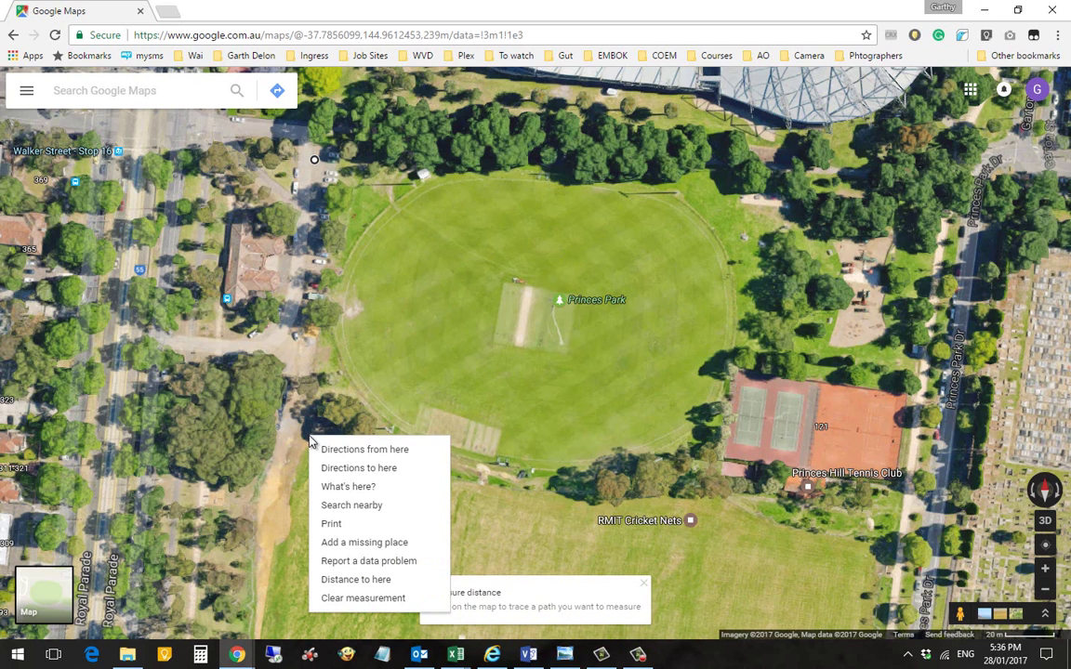
left_click(359, 579)
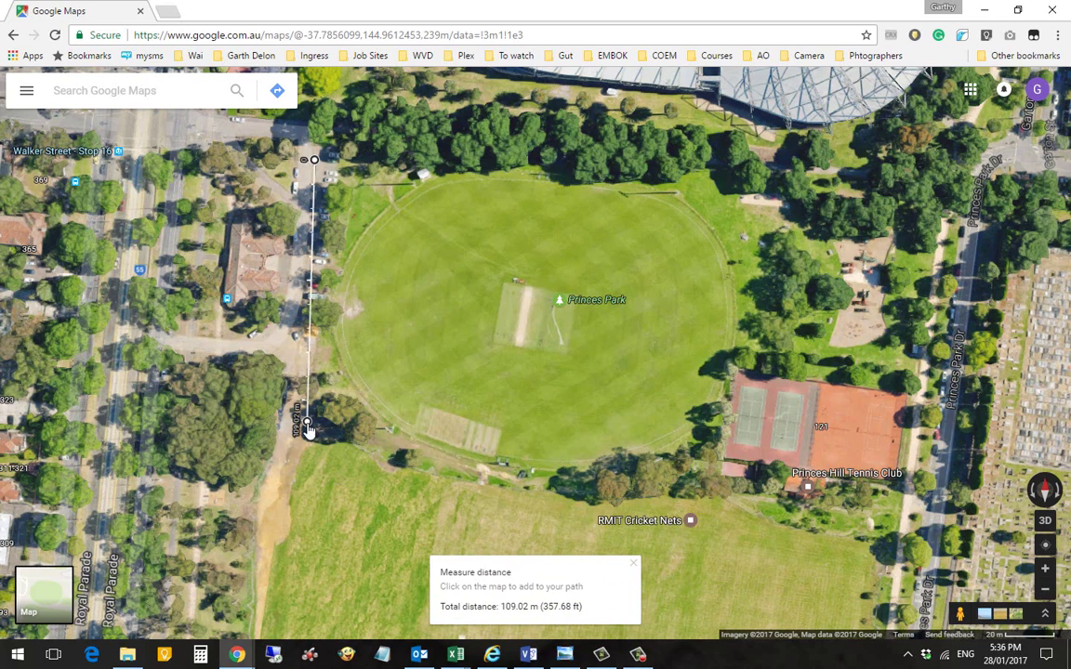
left_click(725, 454)
left_click(729, 185)
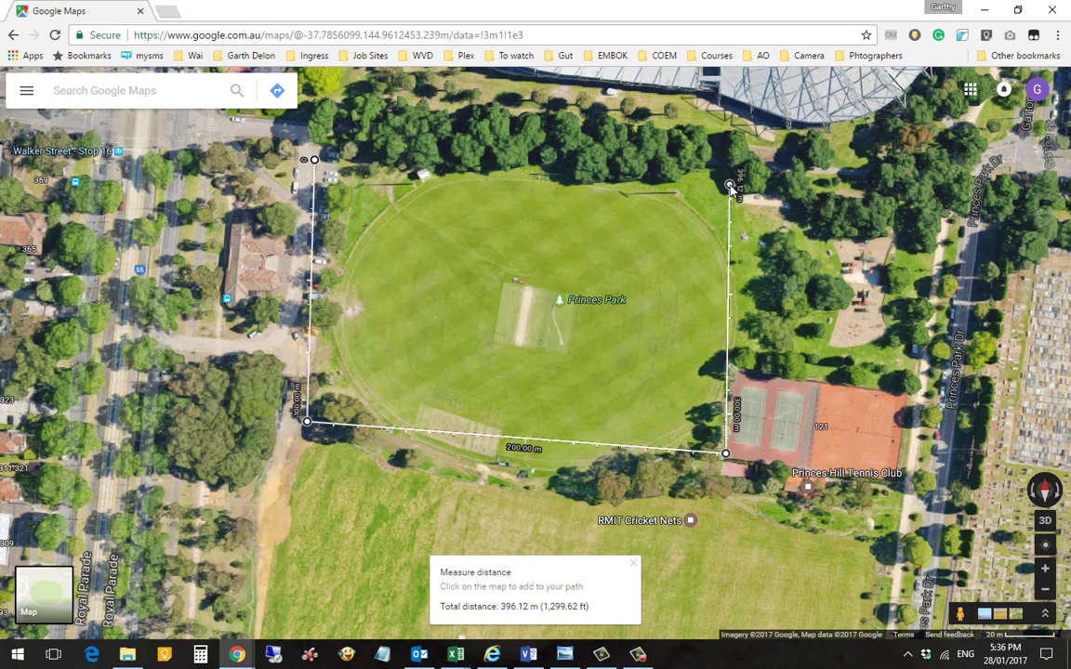
left_click(315, 161)
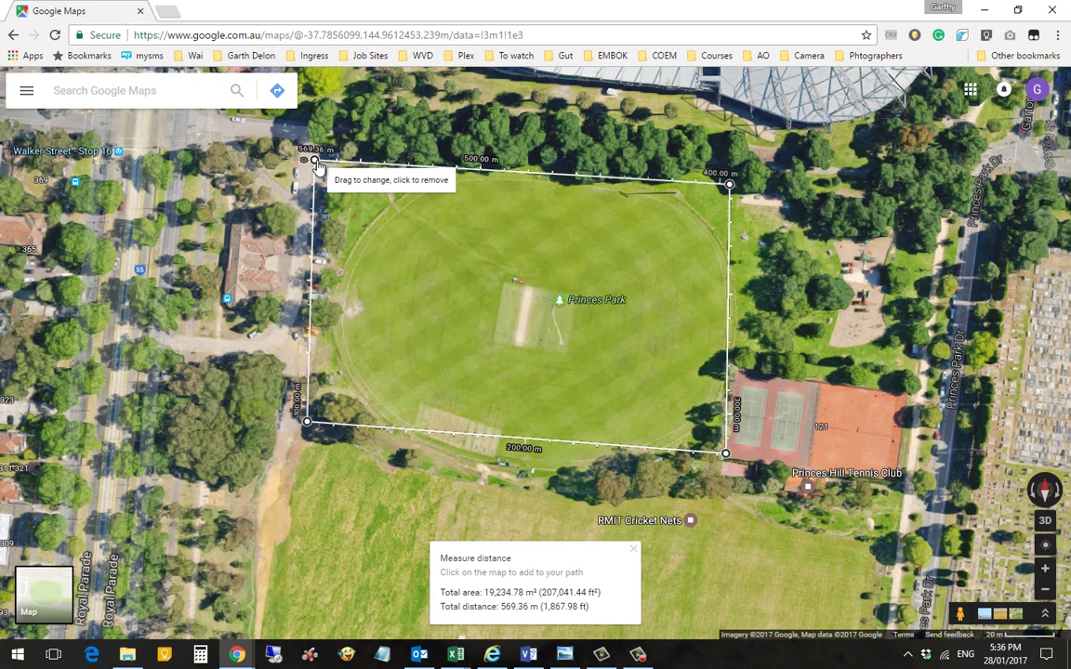
Drag the box corners inward onto the oval until it reads 5,461.71 m² and 305.29 m perimeter
left_click_drag(314, 163, 403, 191)
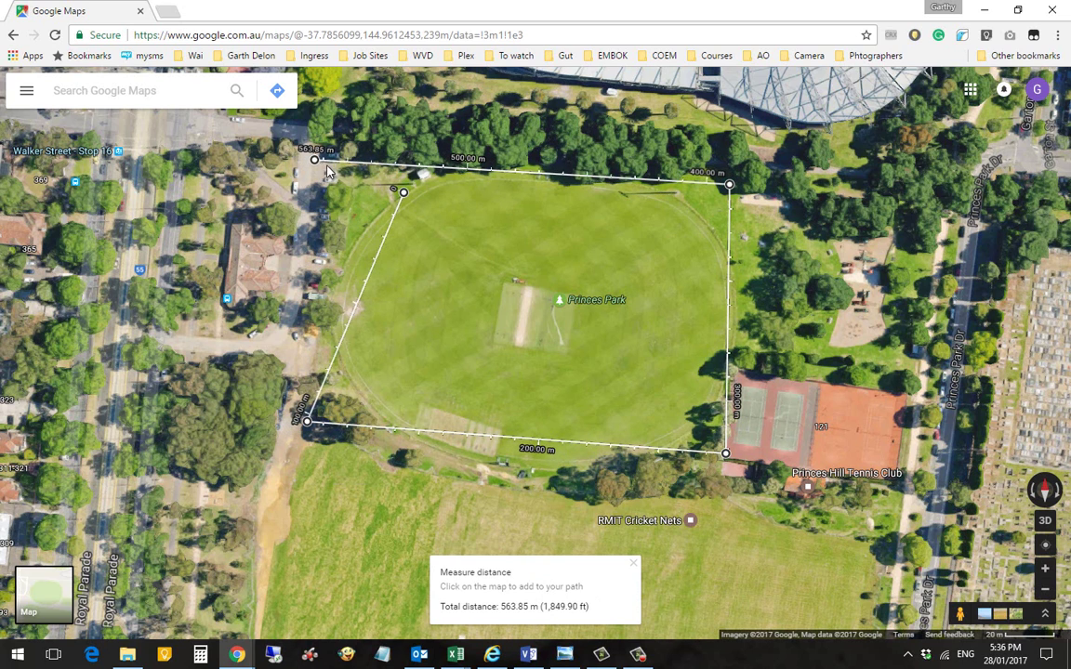
left_click_drag(325, 169, 401, 194)
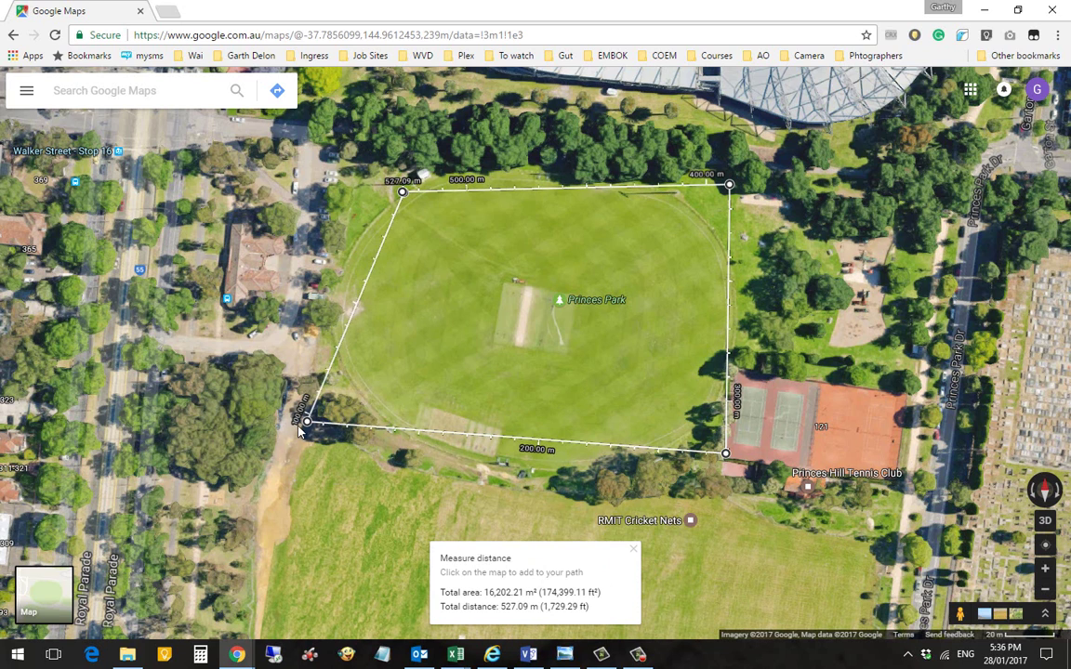
left_click_drag(306, 426, 413, 364)
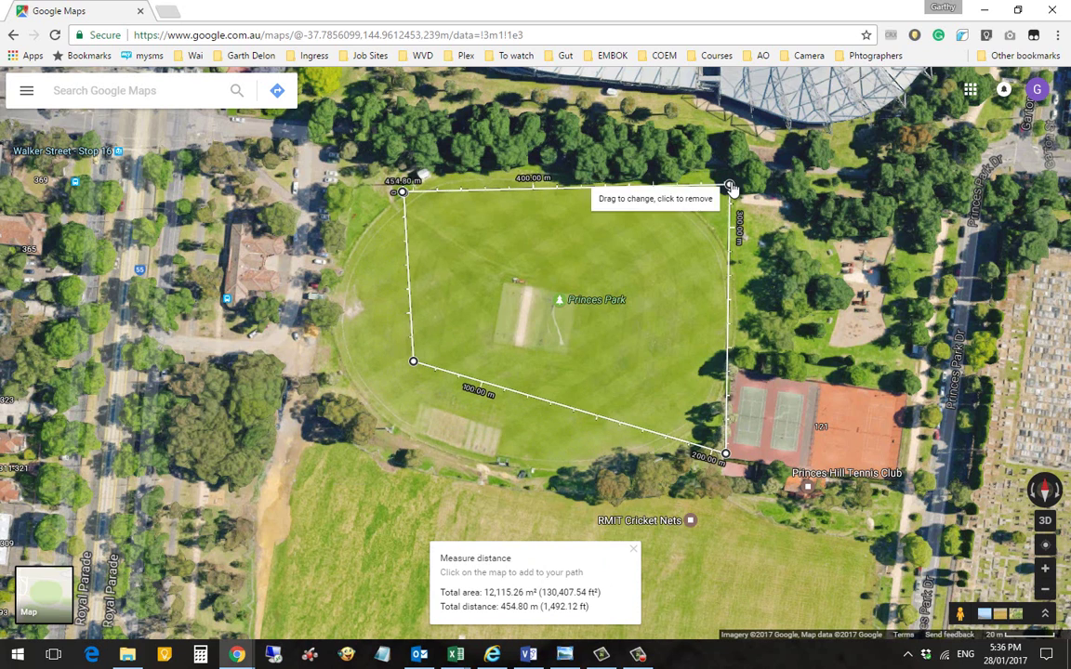
left_click_drag(730, 187, 670, 226)
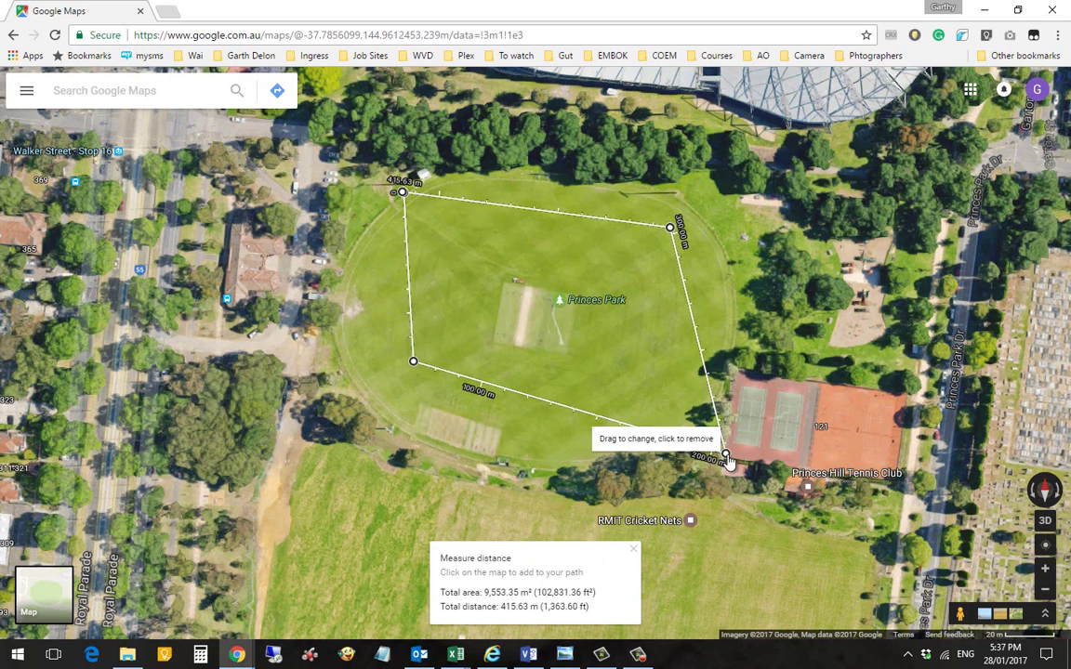
left_click_drag(726, 455, 655, 390)
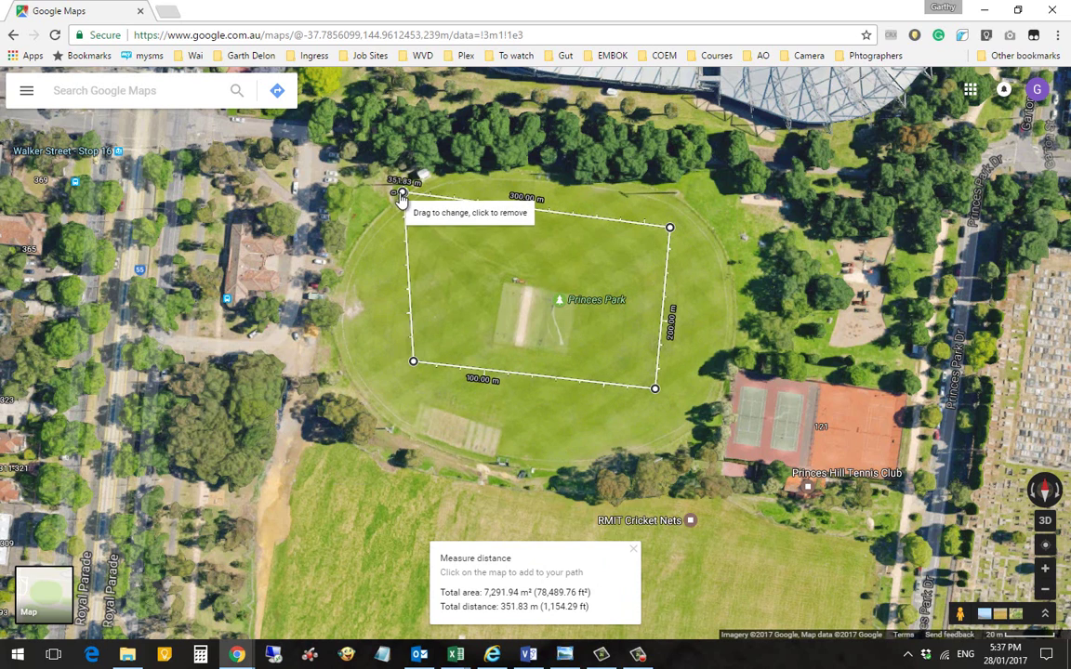
left_click_drag(402, 192, 440, 218)
left_click_drag(654, 389, 622, 366)
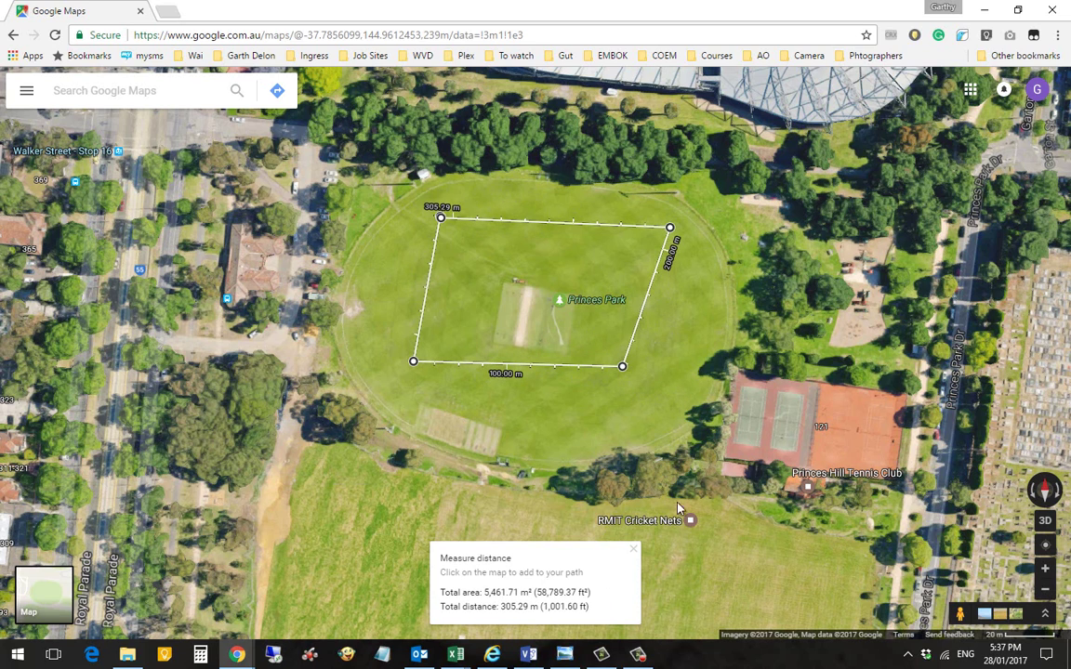
Clear the measurement and switch to the plain map, then back to satellite imagery
left_click(633, 556)
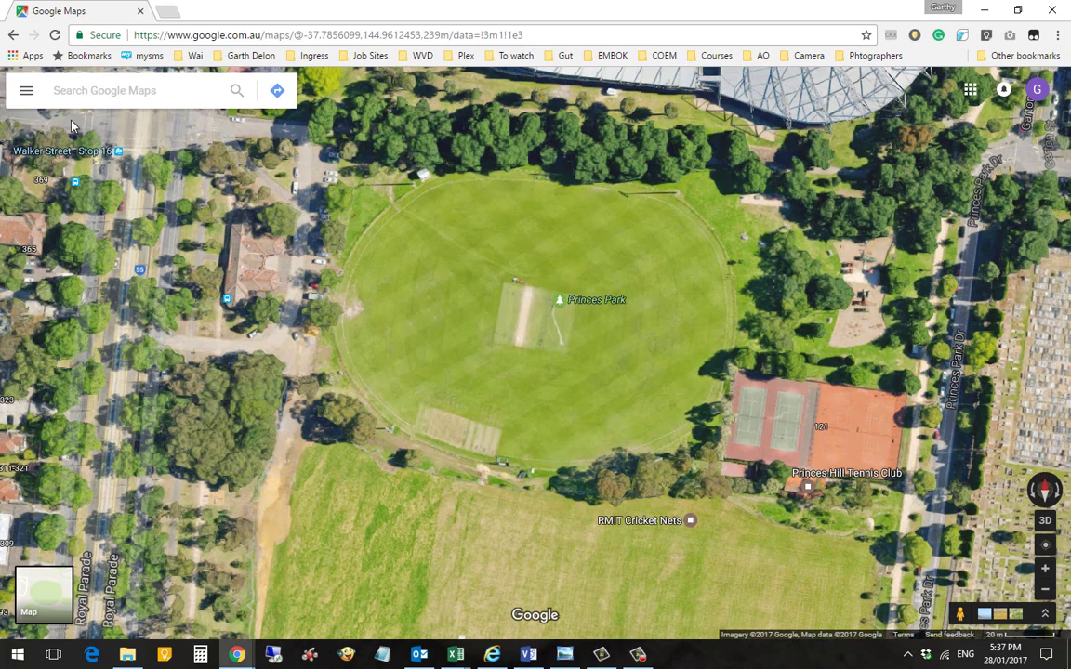
left_click(27, 93)
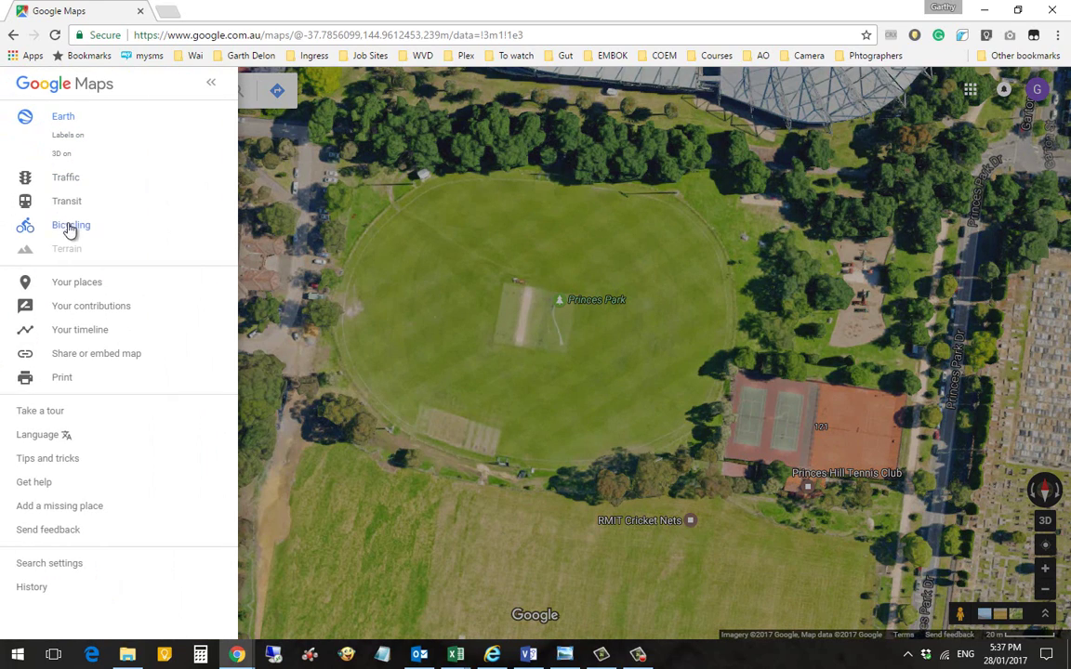
left_click(71, 163)
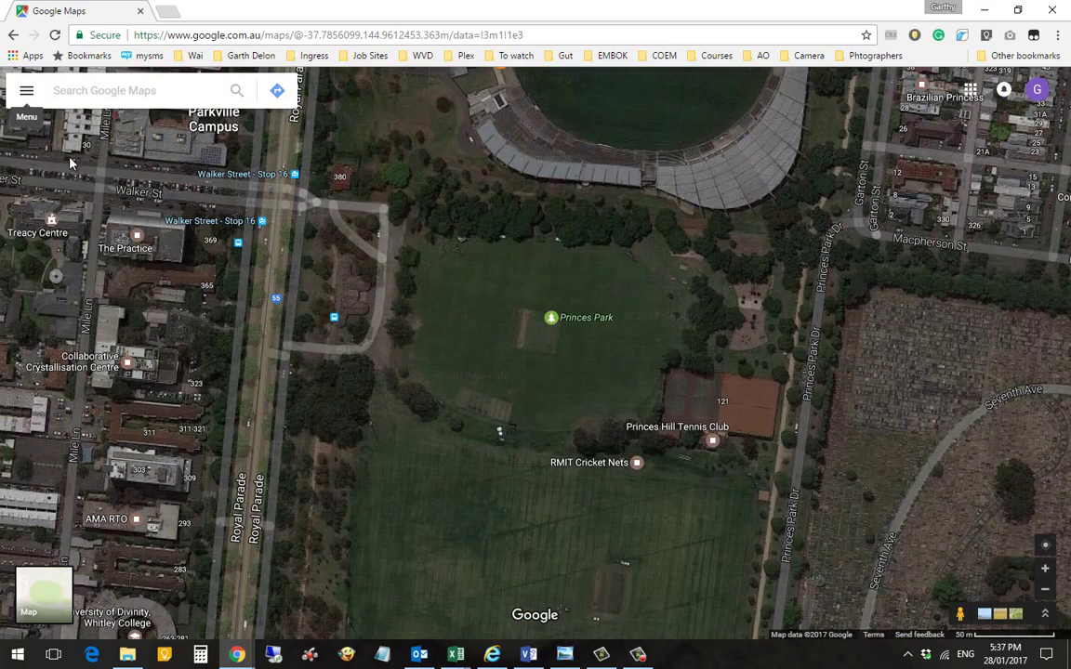
left_click(27, 93)
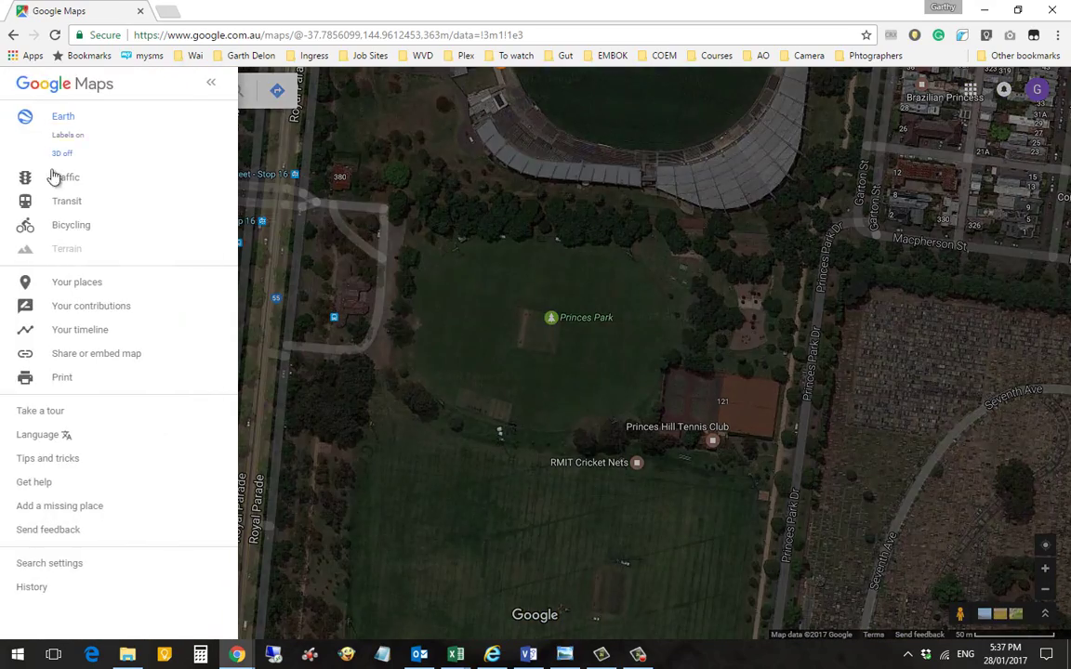
left_click(63, 154)
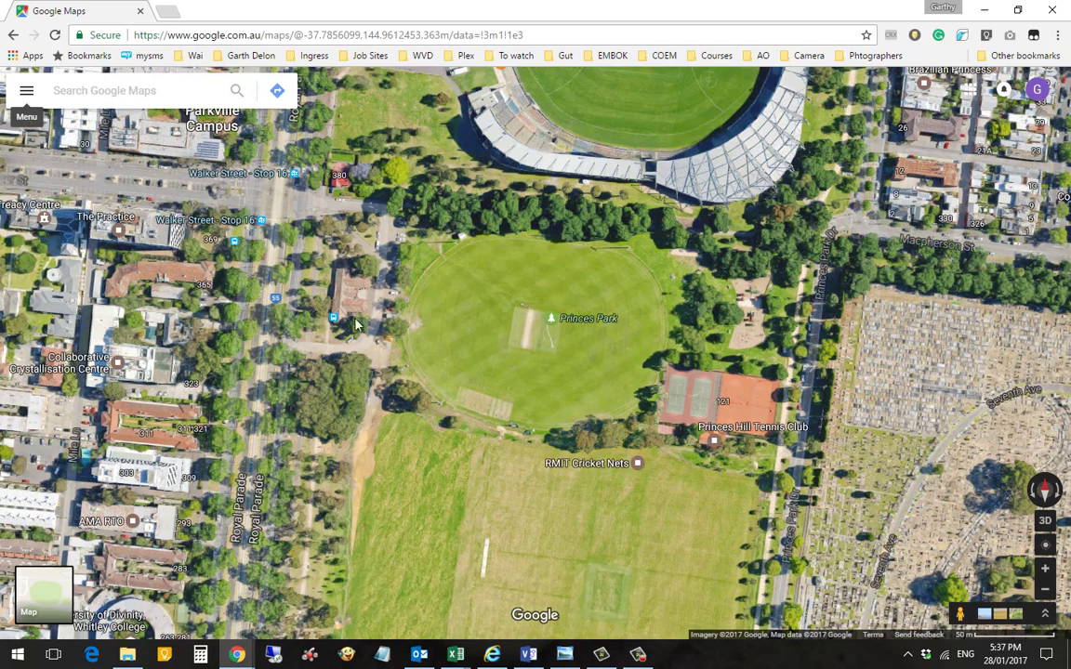
Turn off the place labels on the satellite map
left_click(27, 90)
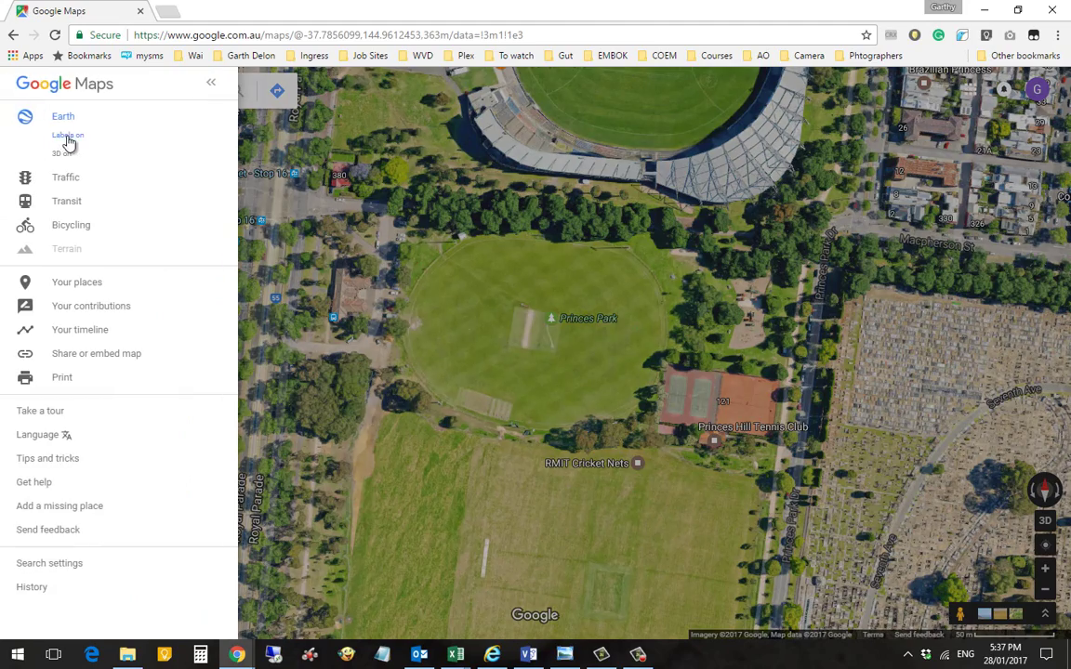
left_click(67, 136)
scroll(502, 365, "up", 3)
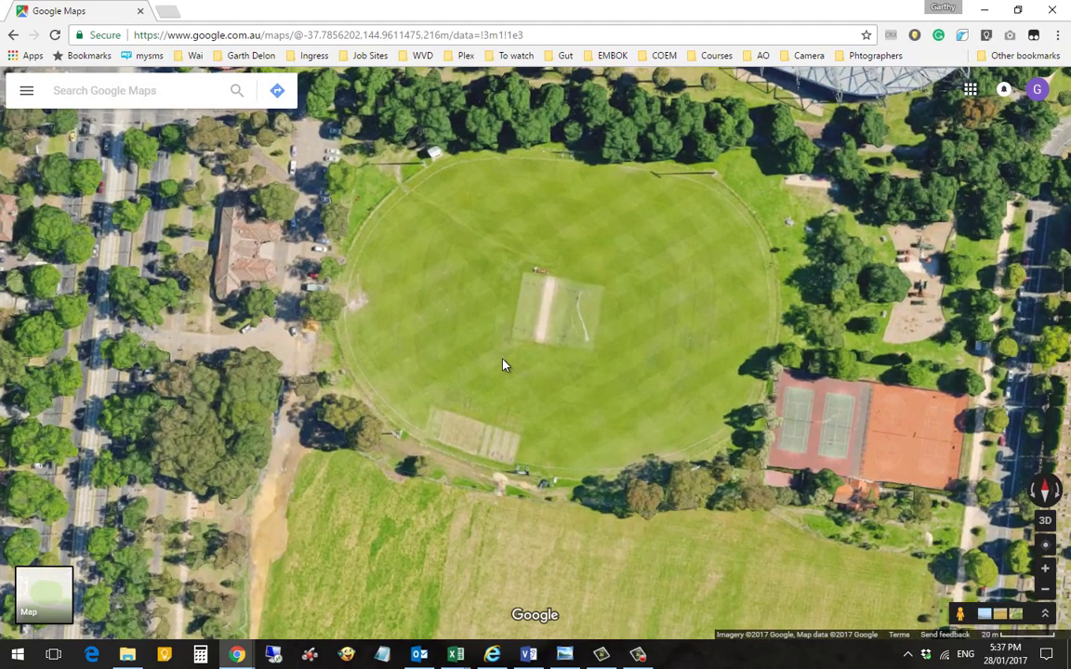
Zoom out and pan to centre the oval, with the stadium edge above and the field below
scroll(502, 364, "down", 1)
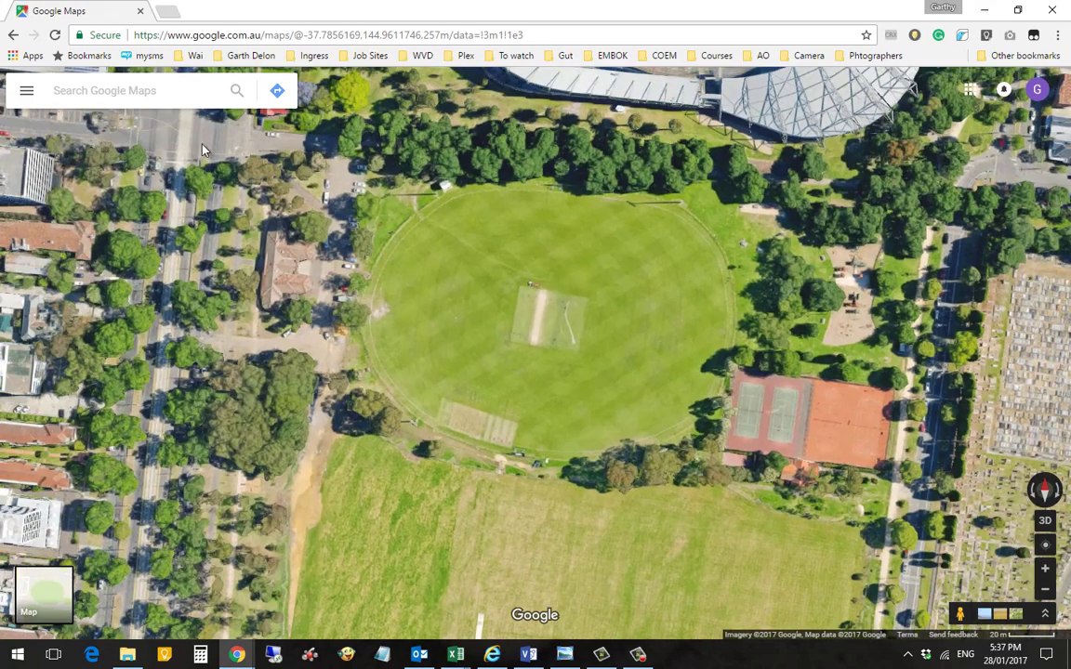
left_click_drag(324, 165, 333, 233)
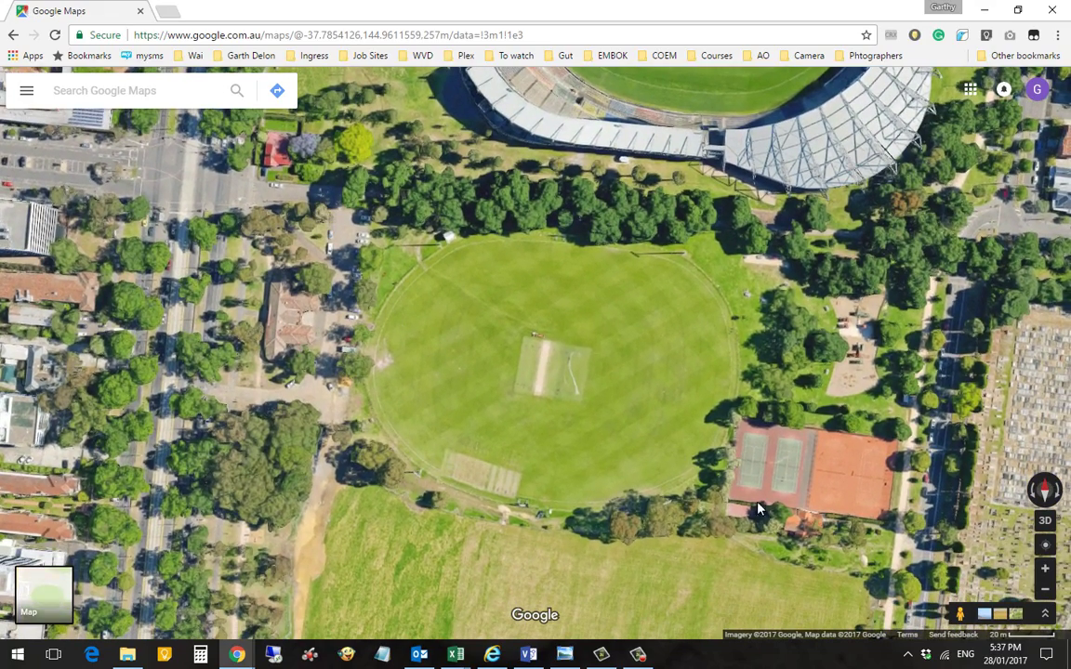
left_click_drag(546, 397, 536, 314)
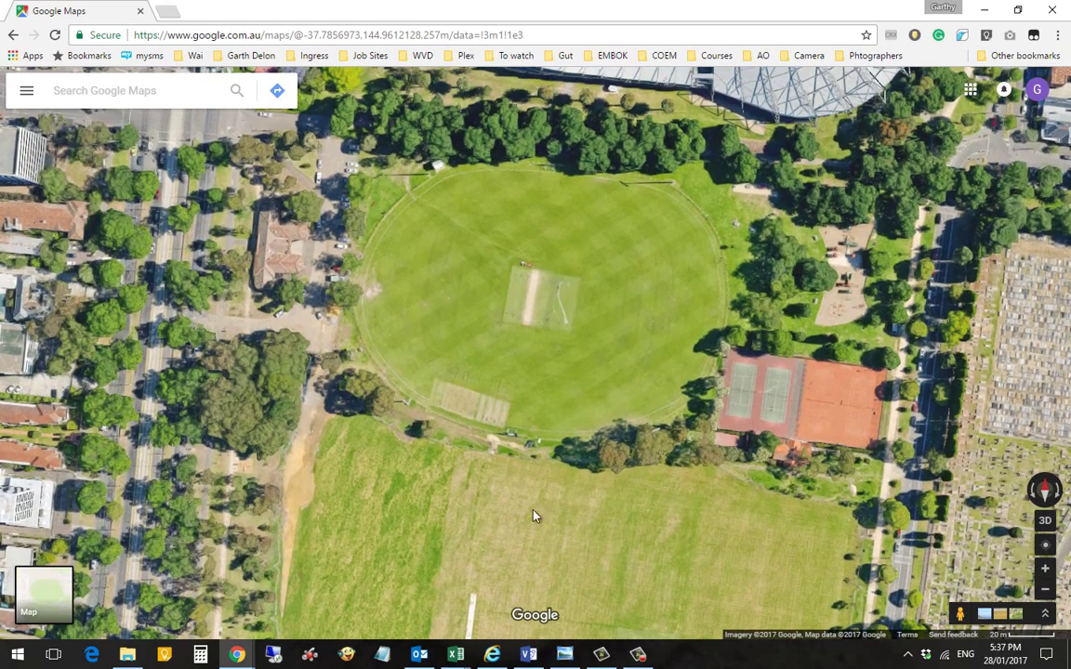
left_click_drag(615, 298, 614, 324)
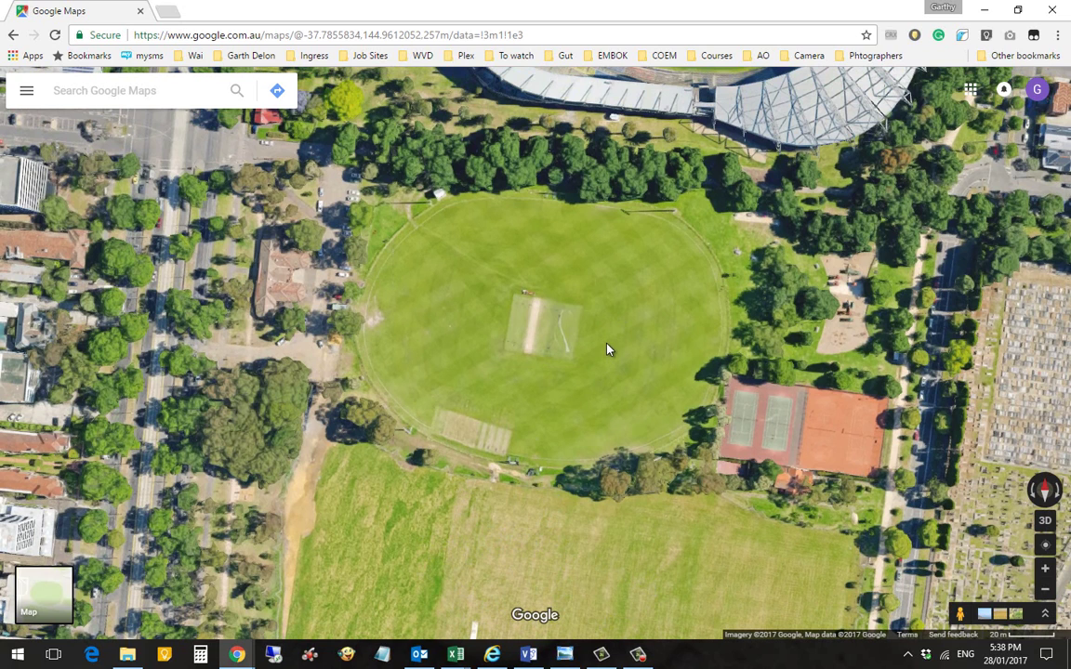
Measure a trial line on the field below the oval, then clear it
right_click(417, 531)
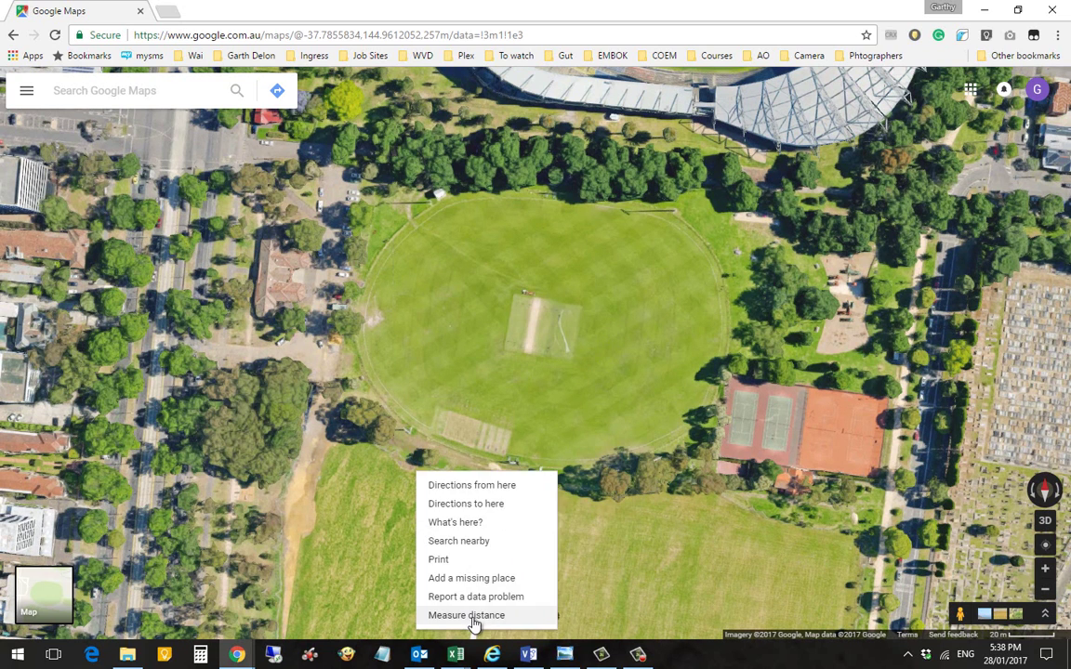
left_click(521, 618)
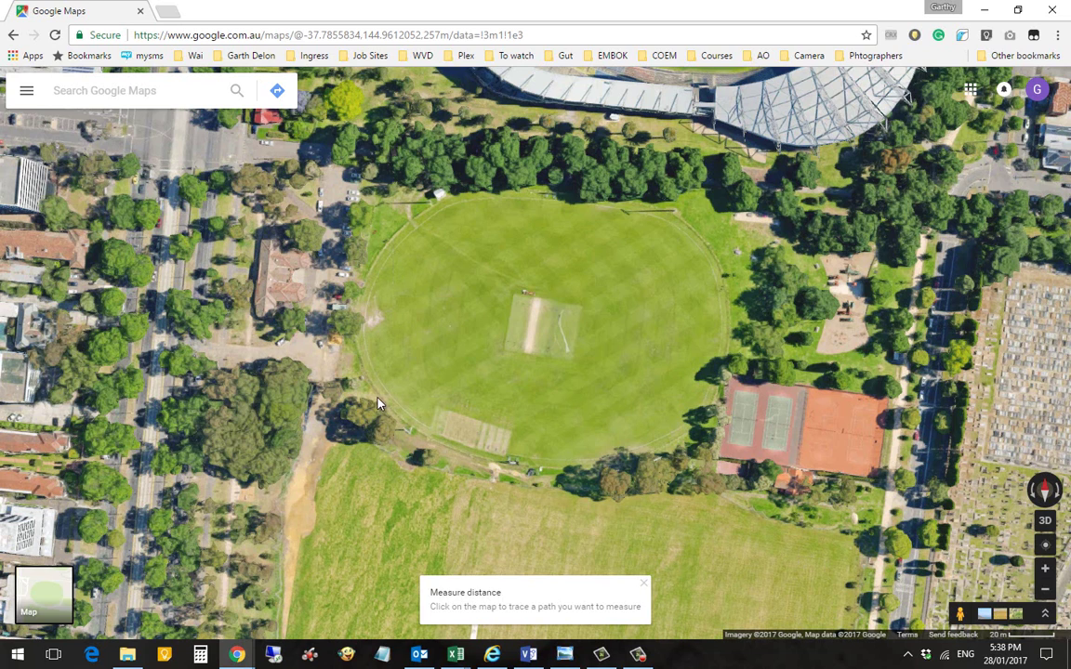
left_click(369, 459)
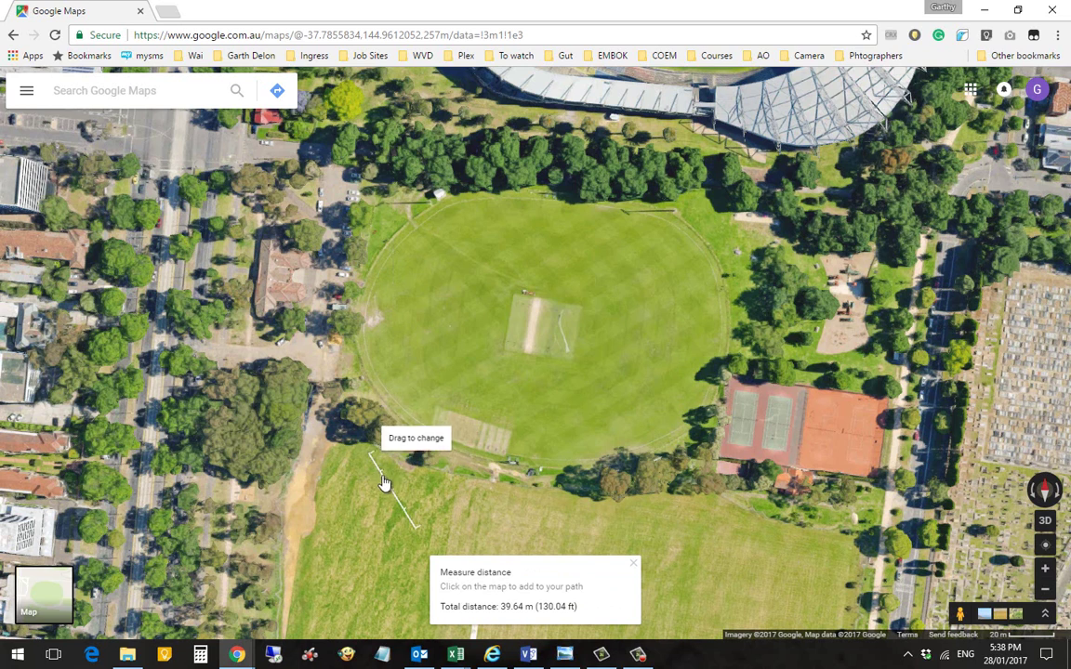
right_click(469, 467)
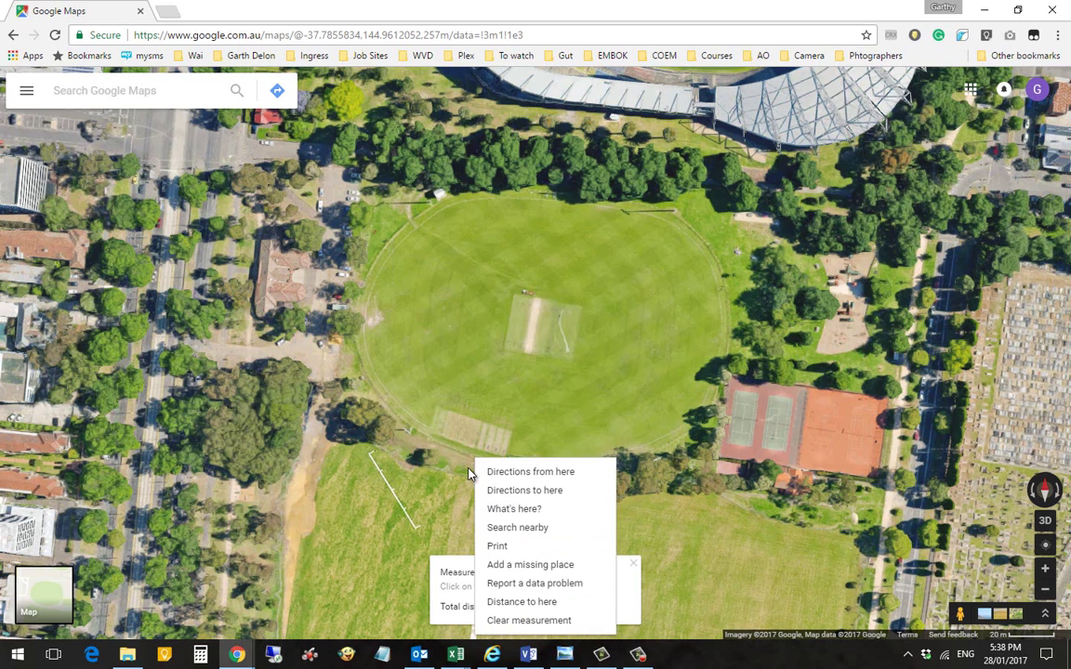
left_click(409, 517)
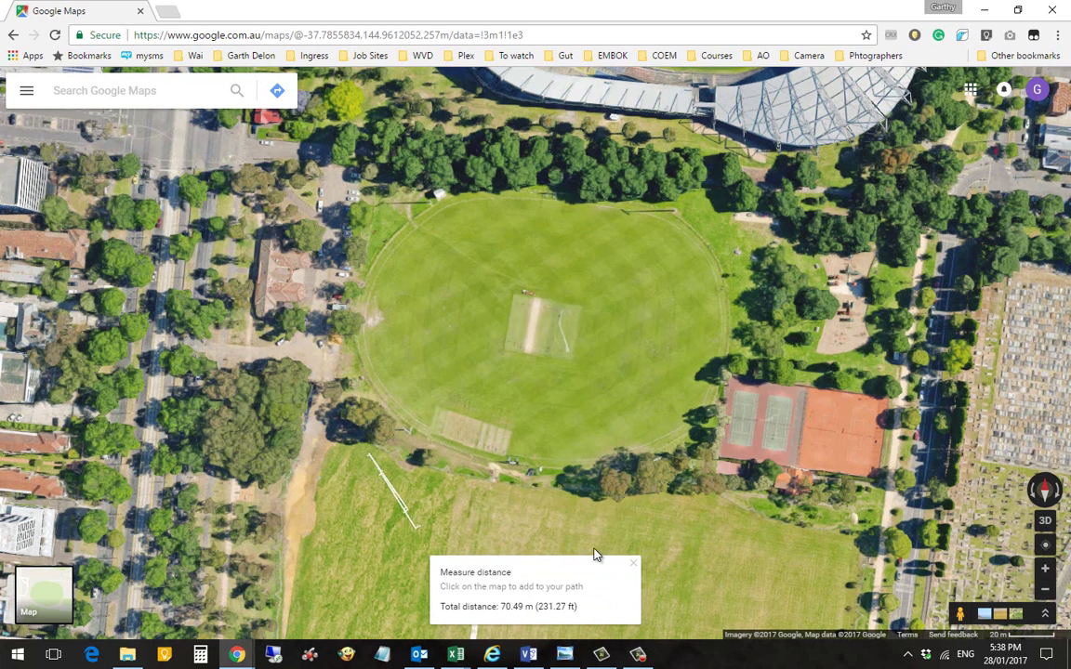
left_click(634, 564)
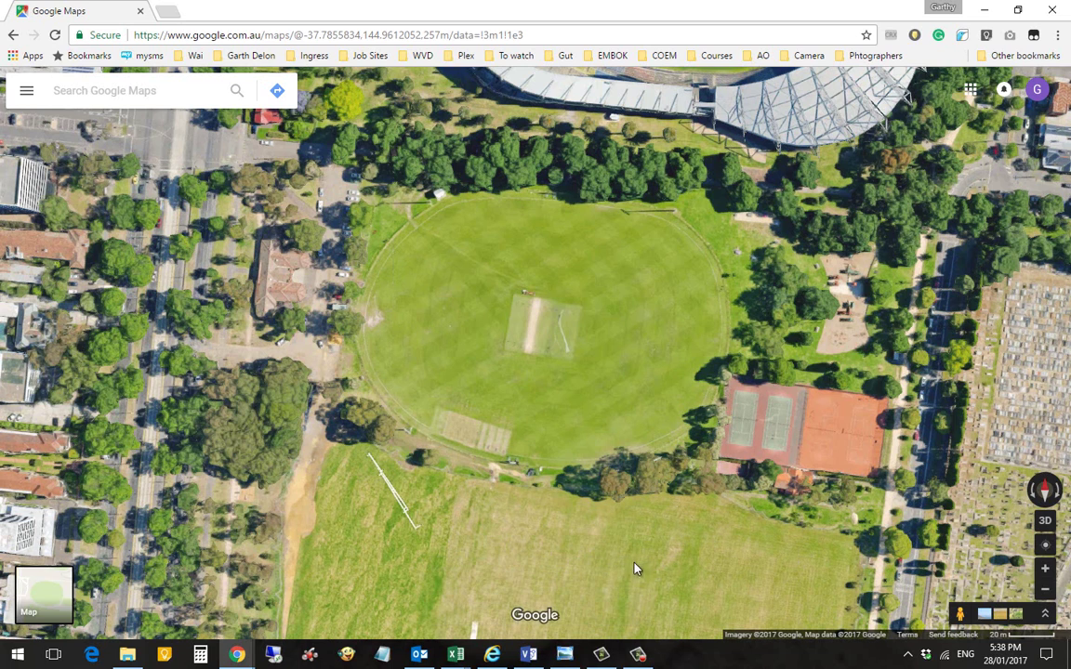
Measure a new line along the oval's south edge and fine-tune its endpoints
right_click(387, 465)
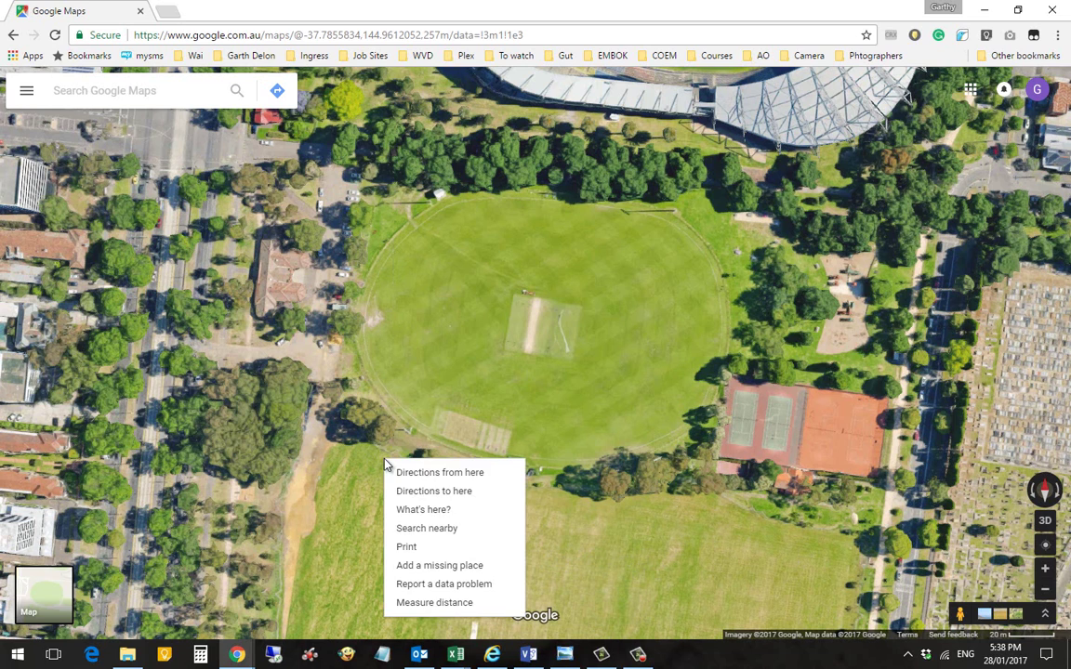
left_click(446, 603)
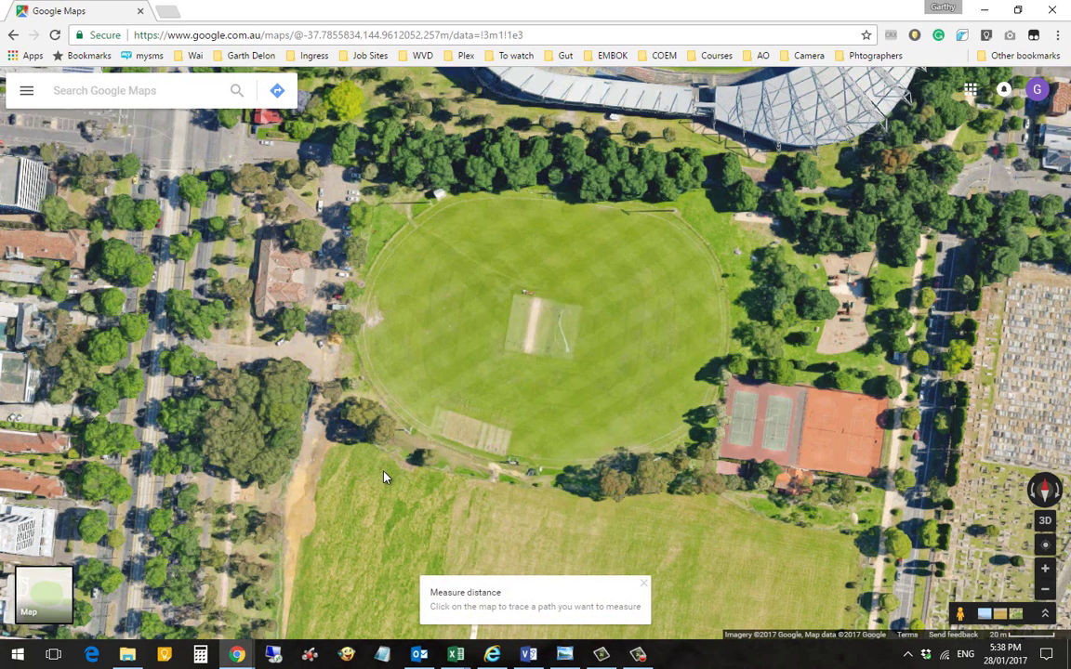
left_click(387, 478)
left_click(670, 478)
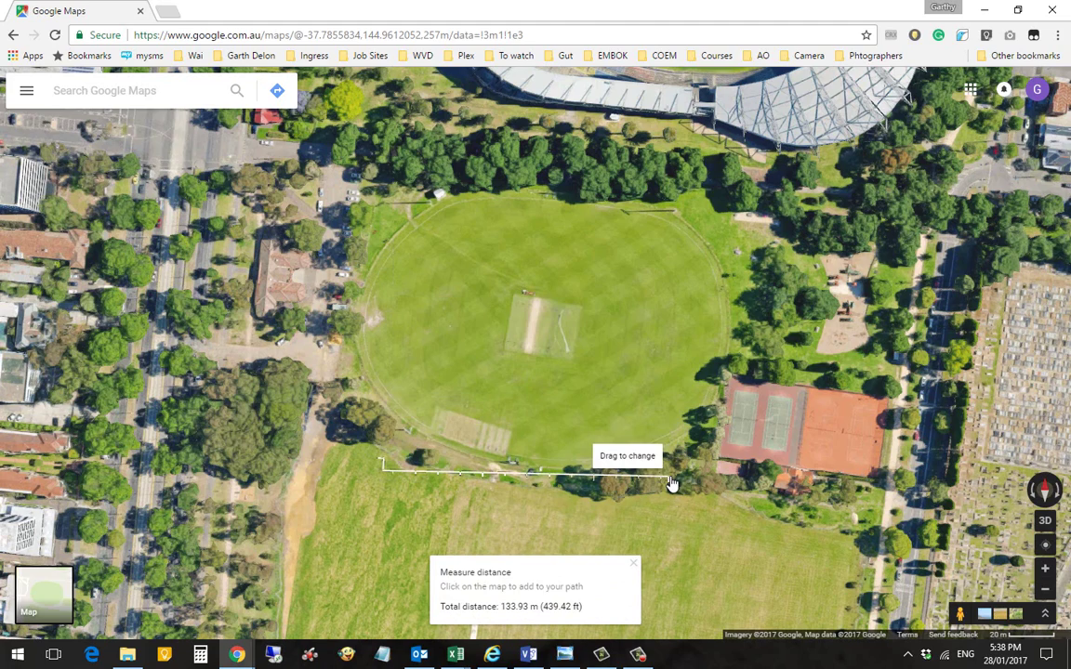
scroll(669, 483, "up", 3)
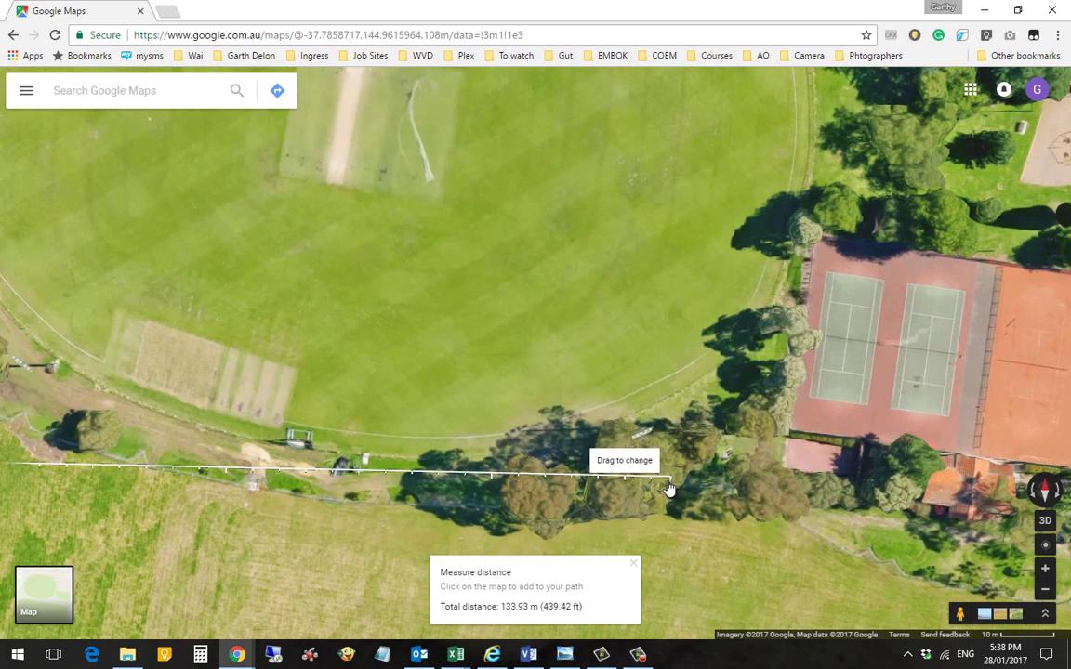
left_click_drag(670, 480, 671, 483)
left_click_drag(591, 487, 532, 486)
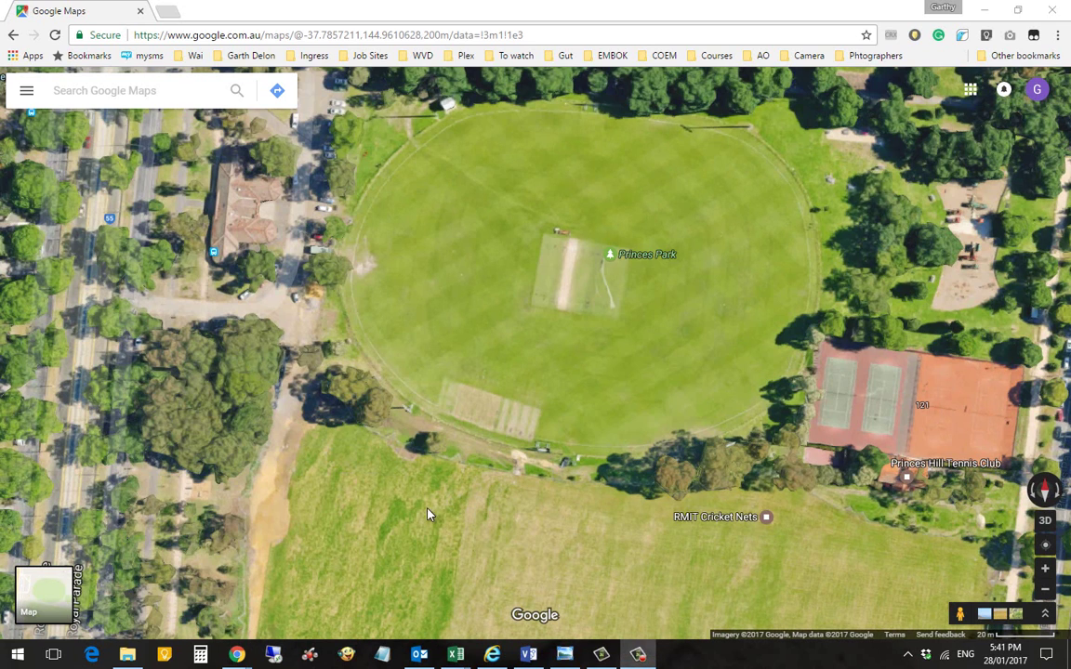
Measure a straight line across the field below the oval, adjusting it to 100.17 m
right_click(466, 472)
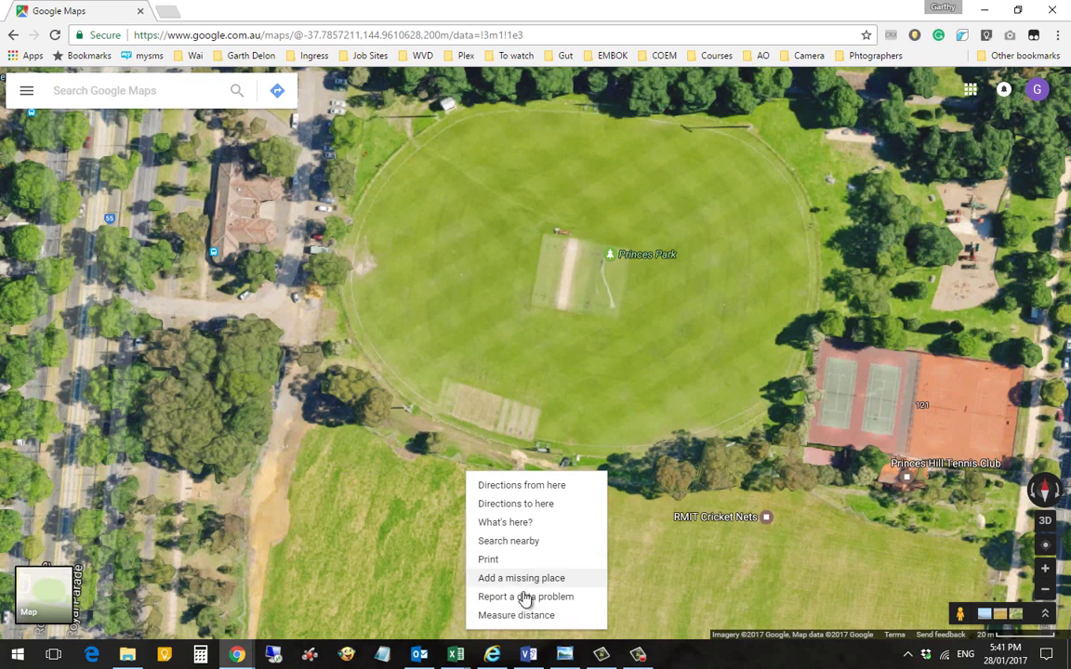
left_click(483, 616)
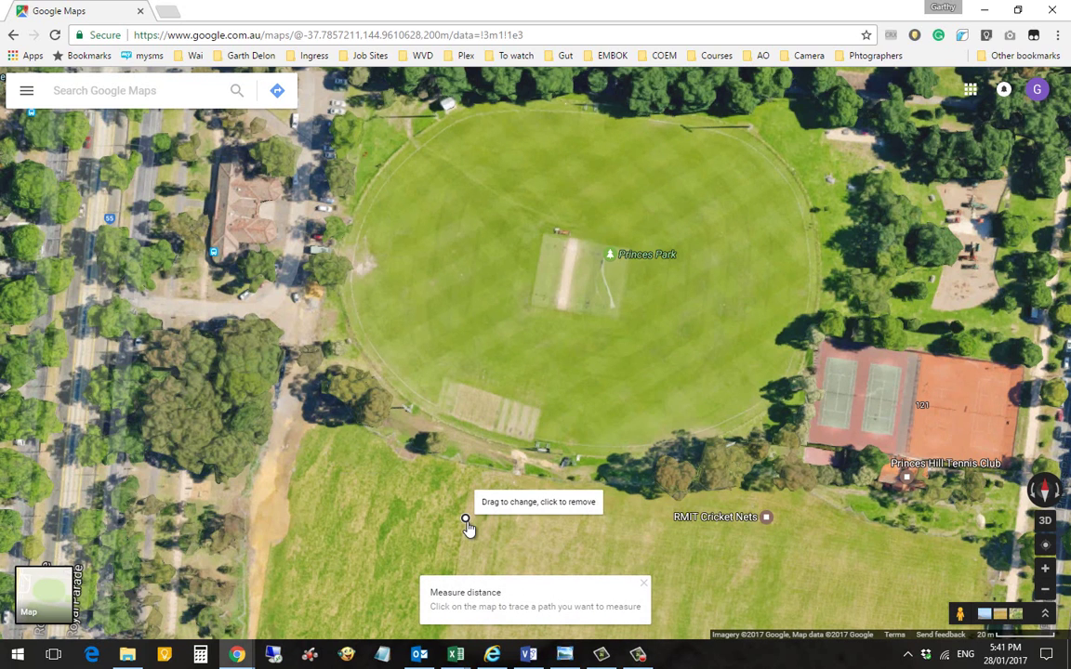
left_click(748, 533)
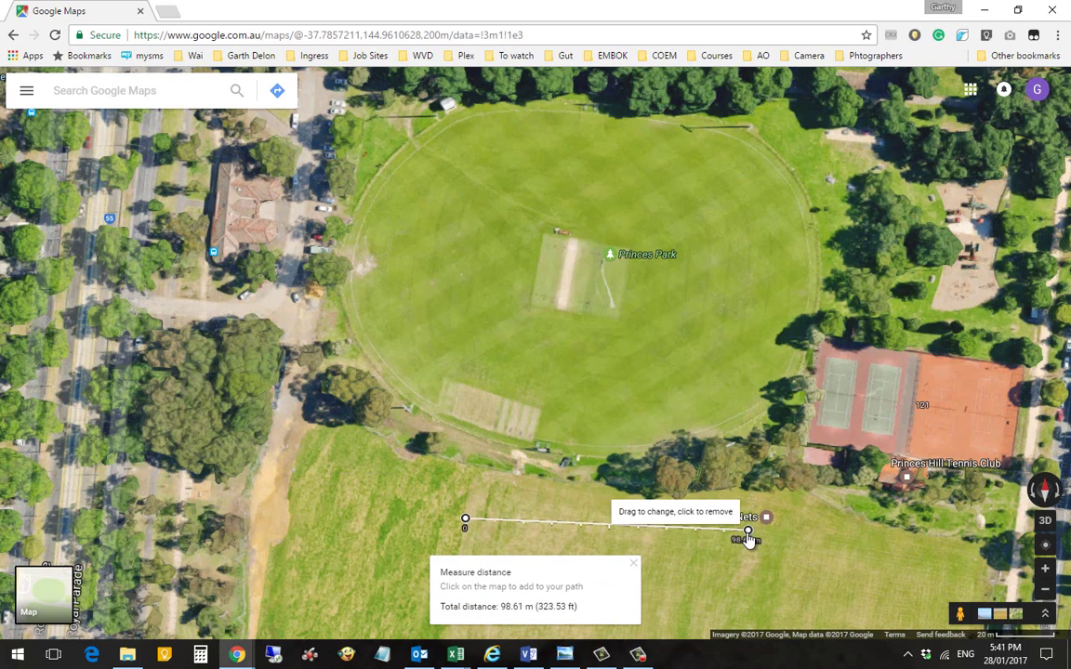
mouse_move(748, 537)
left_mouse_down()
mouse_move(740, 530)
mouse_move(753, 529)
left_mouse_up()
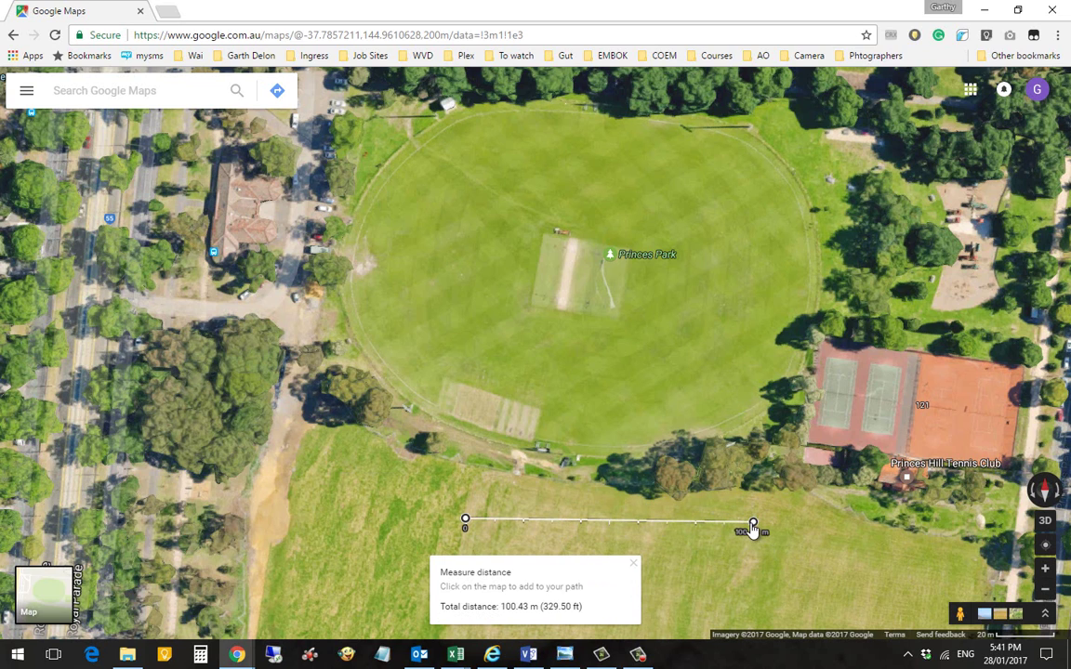
left_click_drag(753, 529, 752, 526)
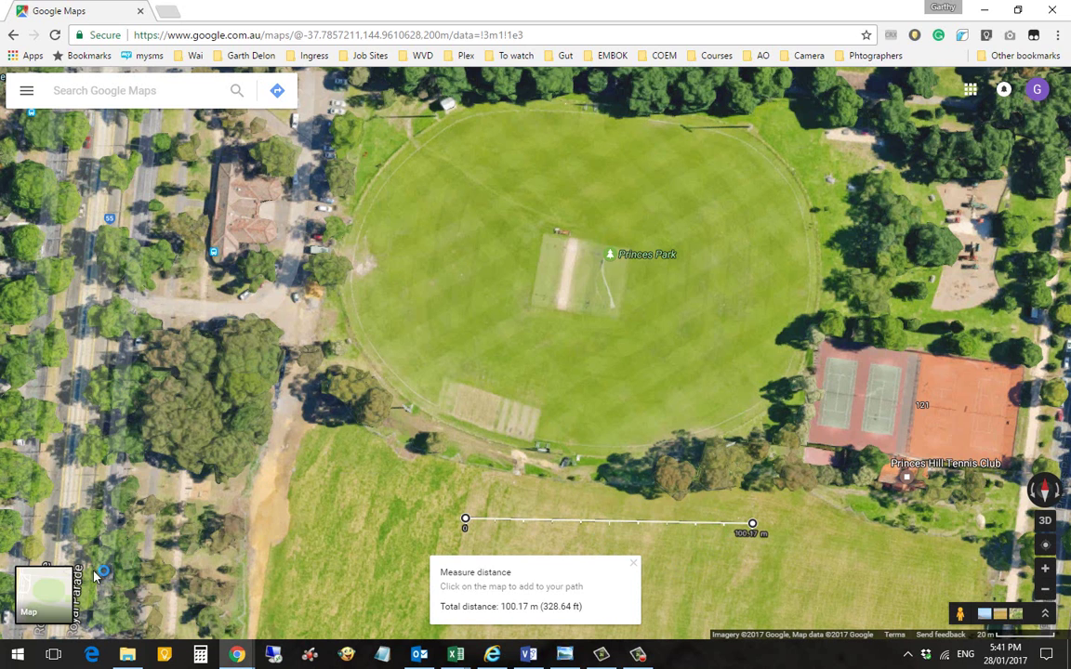
left_click(18, 657)
Launch Snipping Tool and capture the oval with its 100 m scale line
type("sni")
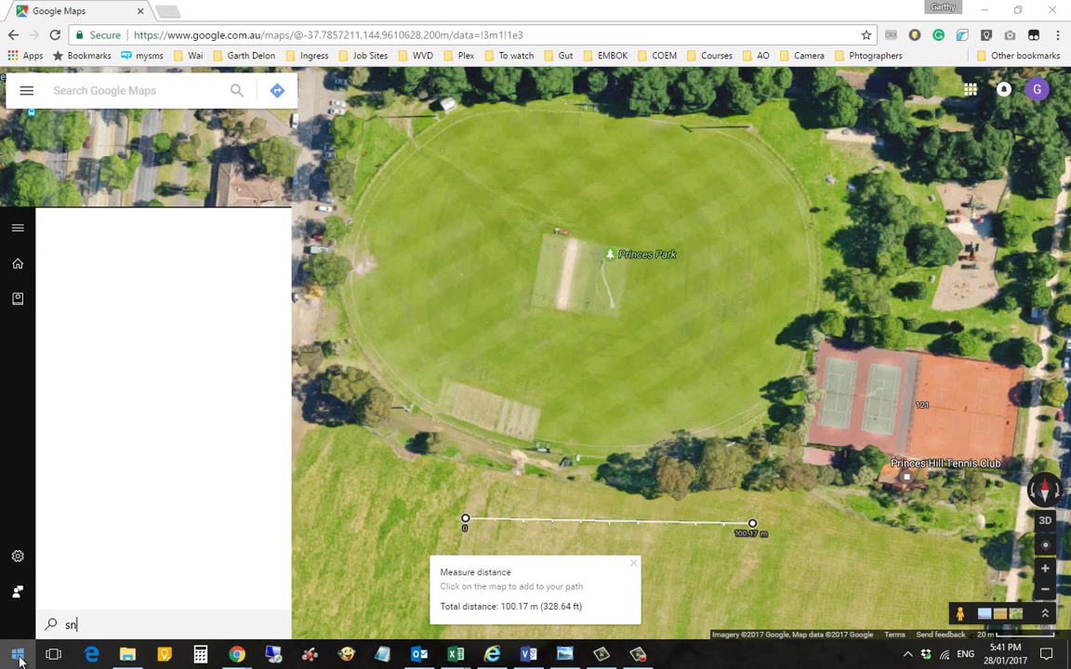
key("Return")
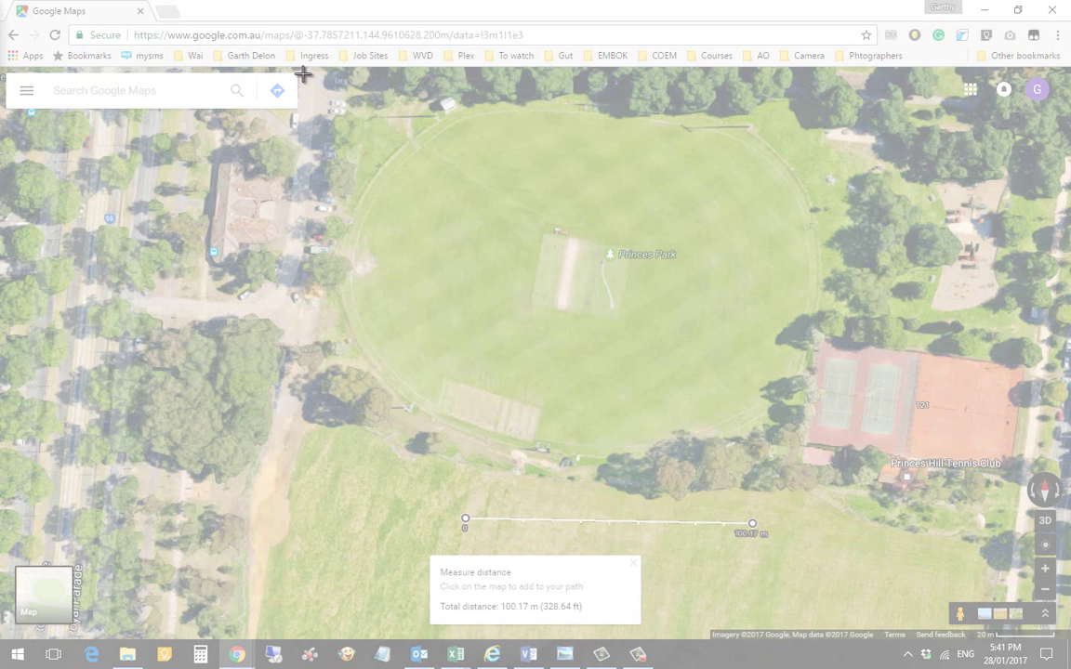
left_click_drag(301, 73, 847, 544)
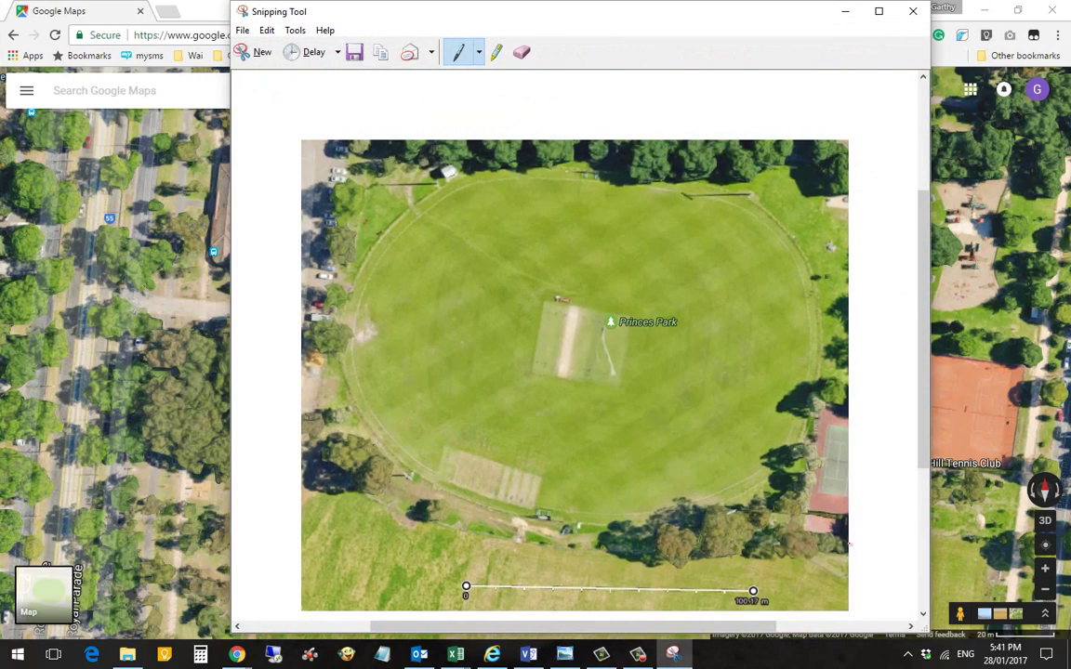
Save the snip as 'princess park 100metre.JPG' in the Desktop Training folder
left_click(243, 31)
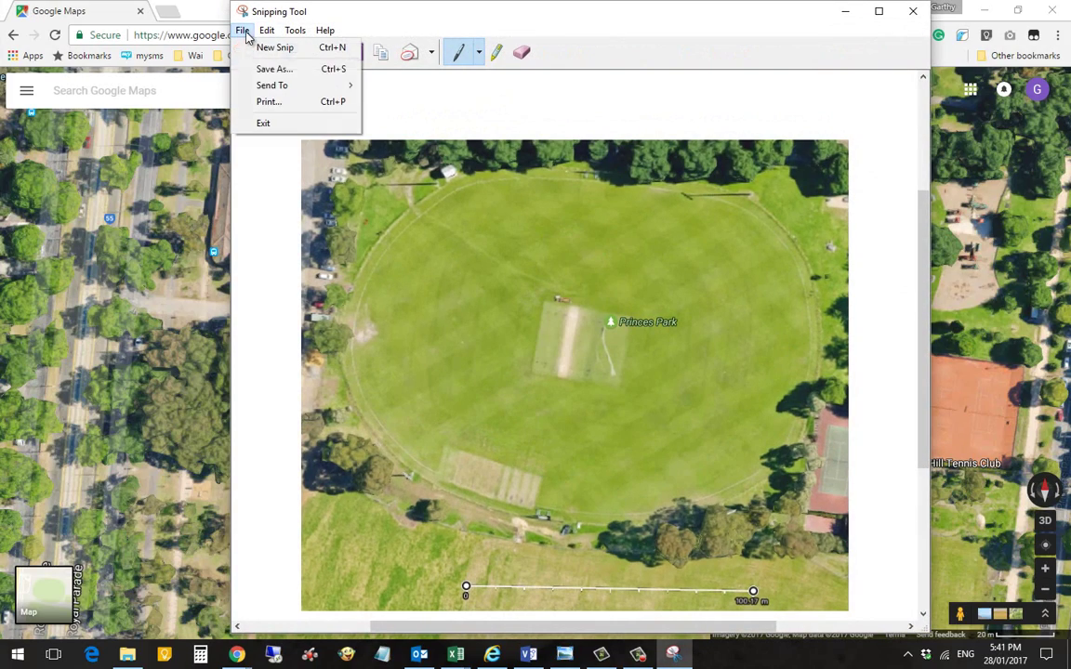
left_click(255, 71)
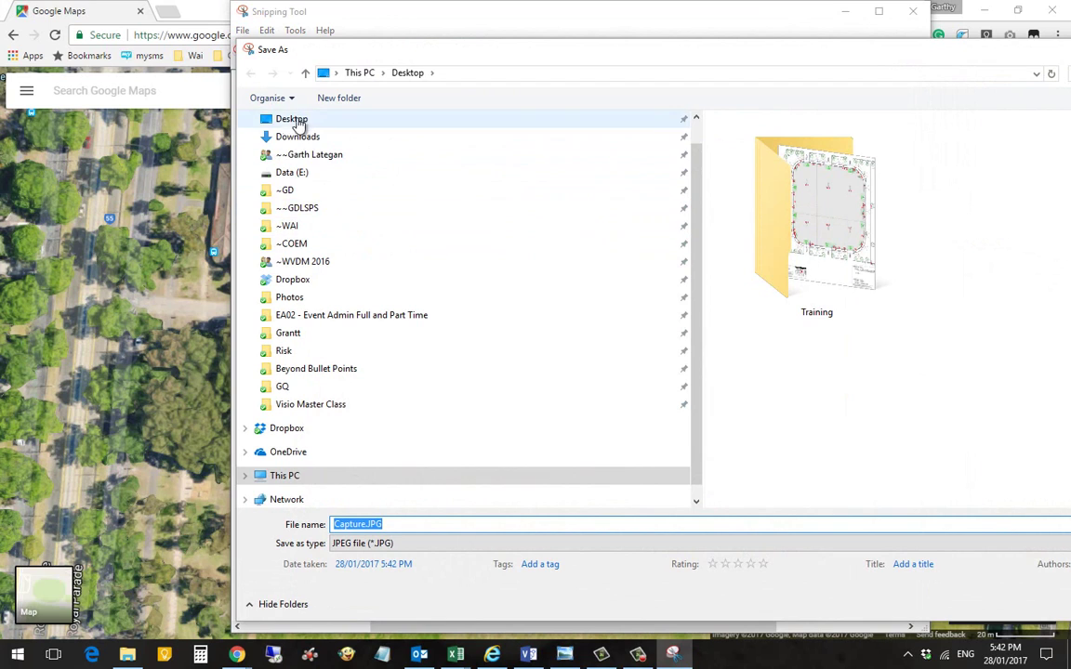
left_click(270, 117)
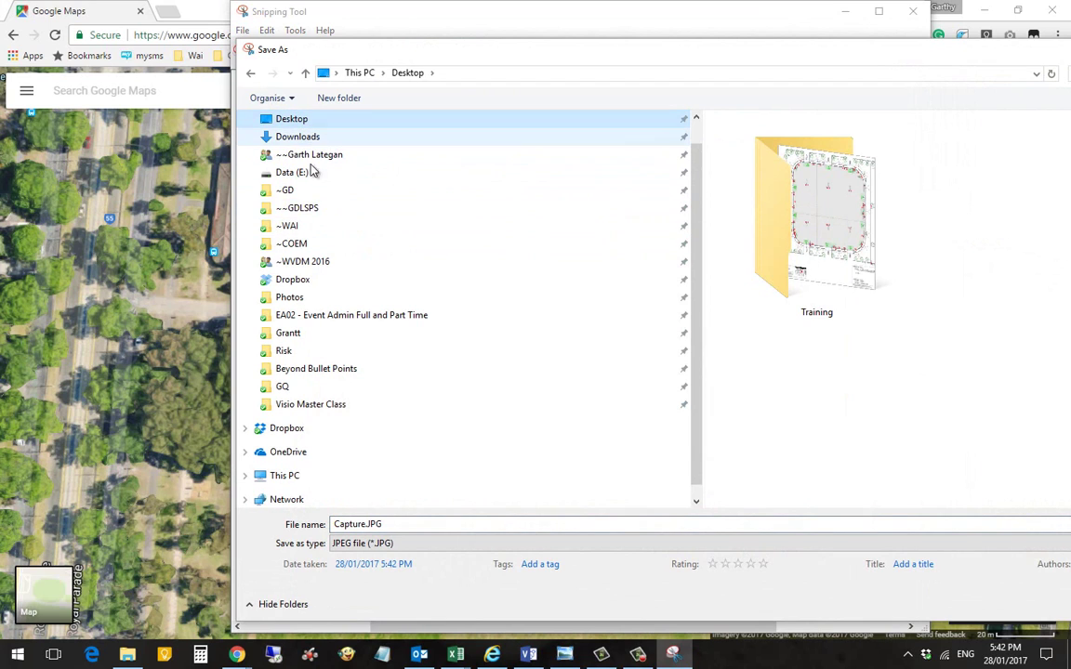
double_click(761, 256)
left_click(361, 525)
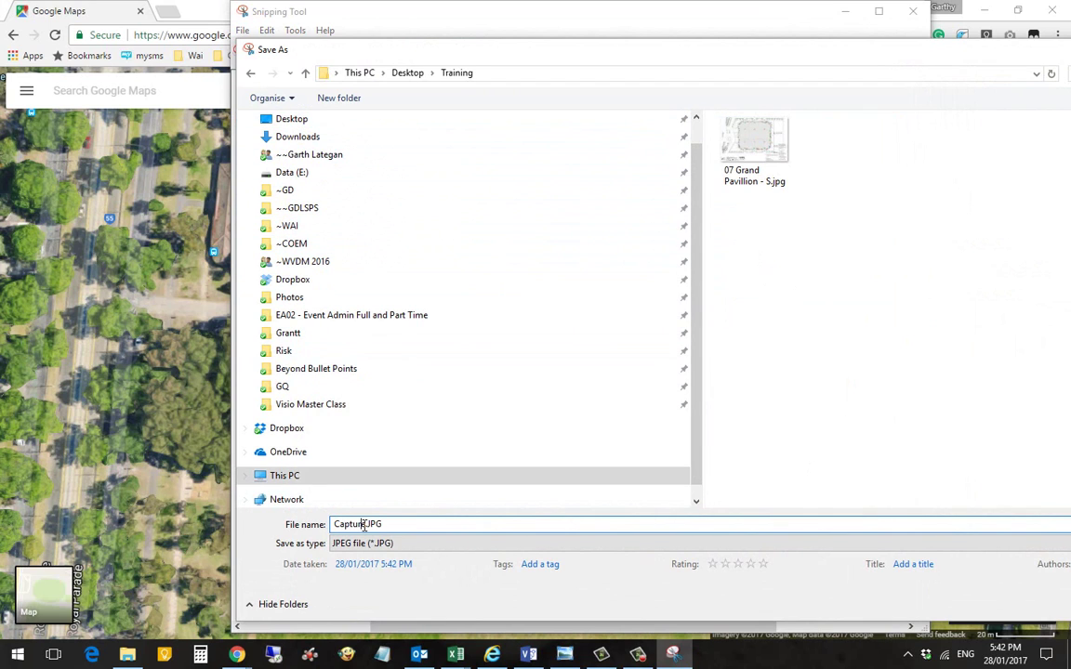
left_click_drag(367, 526, 316, 524)
left_click(311, 526)
type("princess park 100me")
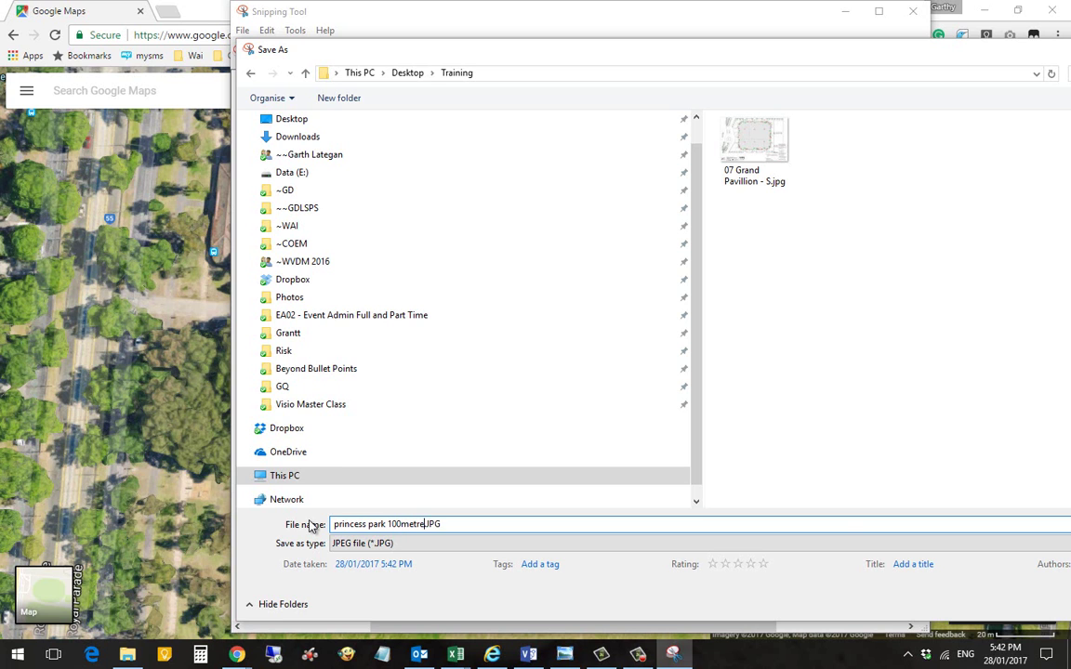
type("tre")
key("Return")
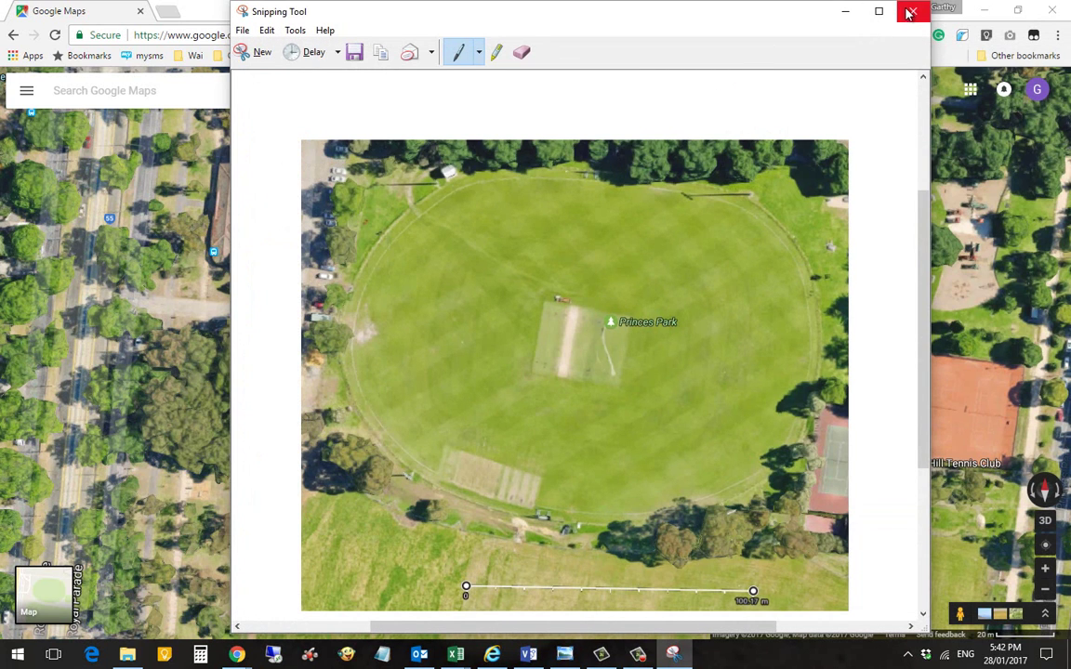
Create a new Visio drawing from the Office Layout template, found by searching 'office'
left_click(528, 655)
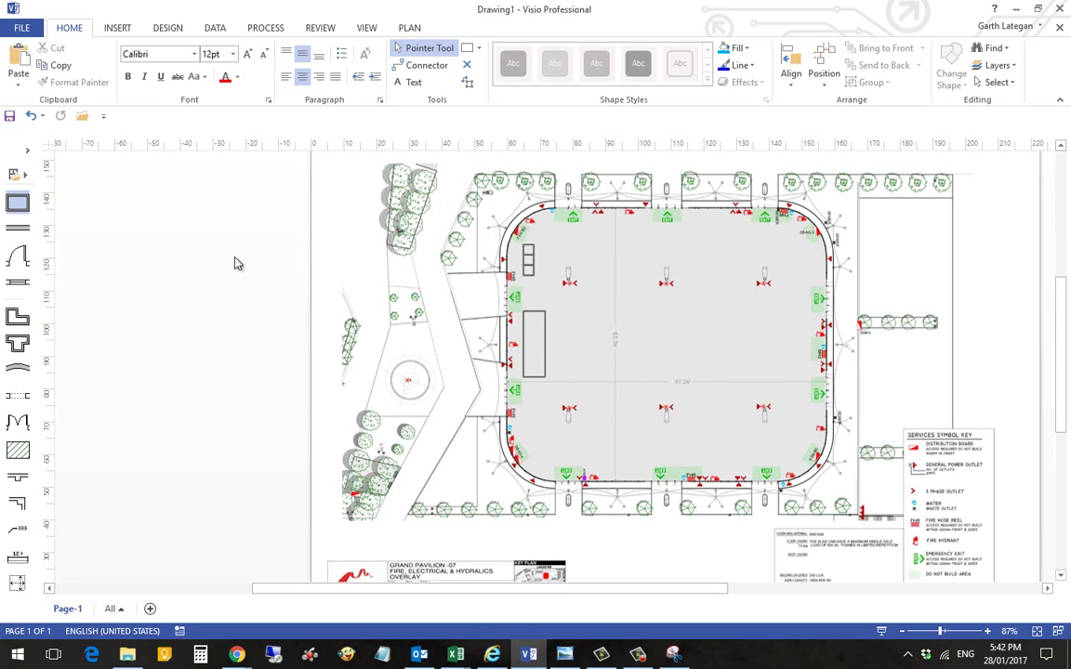
left_click(26, 36)
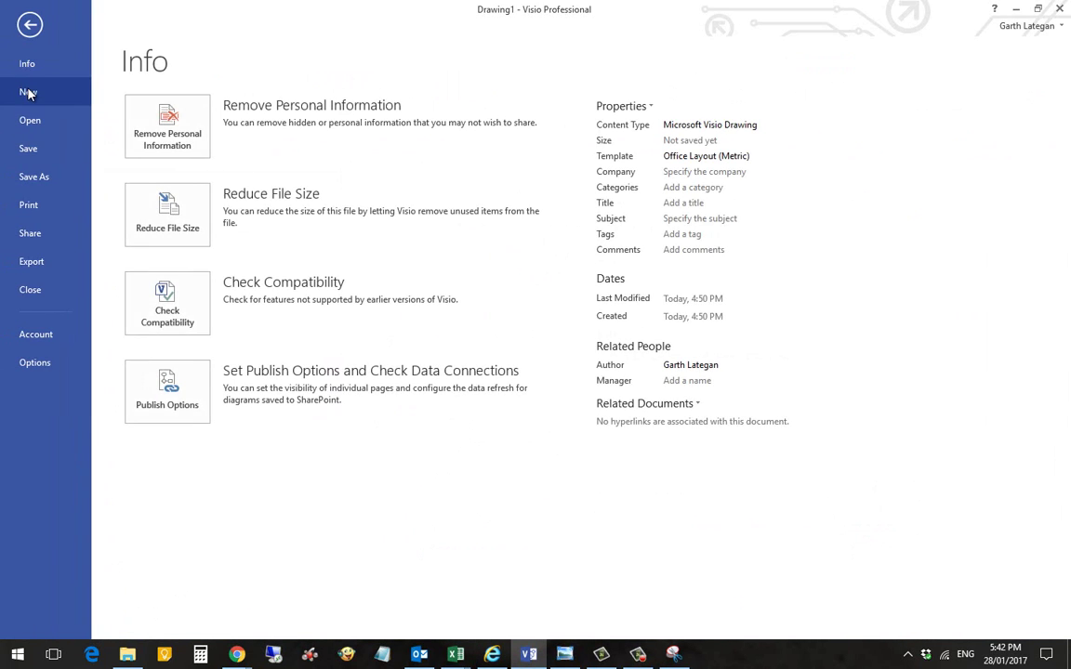
left_click(28, 92)
left_click(190, 114)
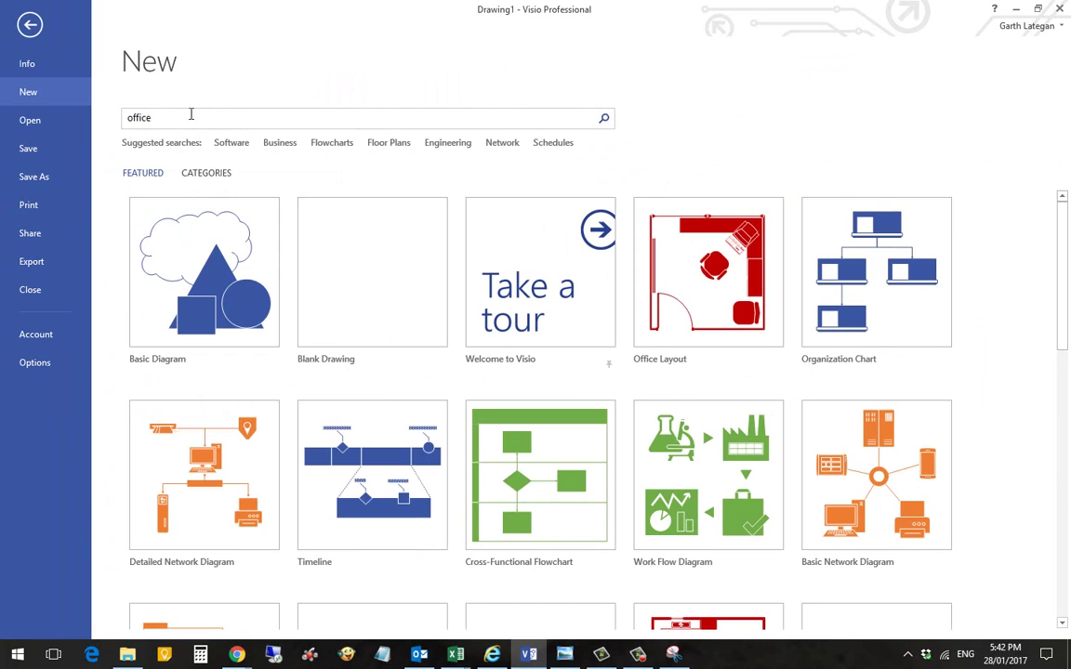
key("Return")
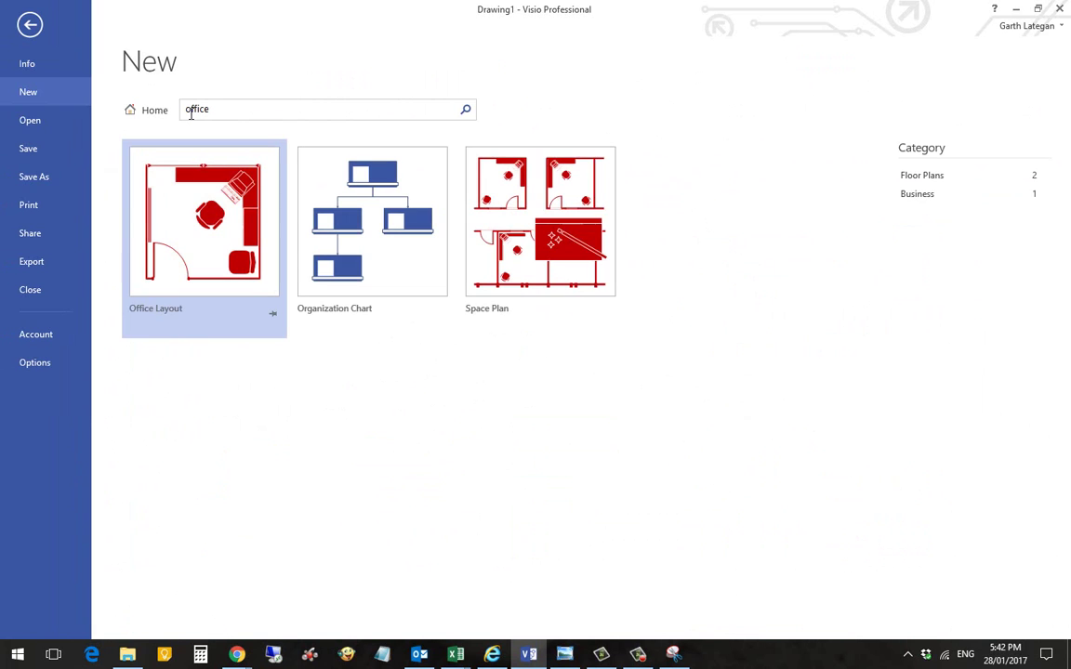
left_click(172, 272)
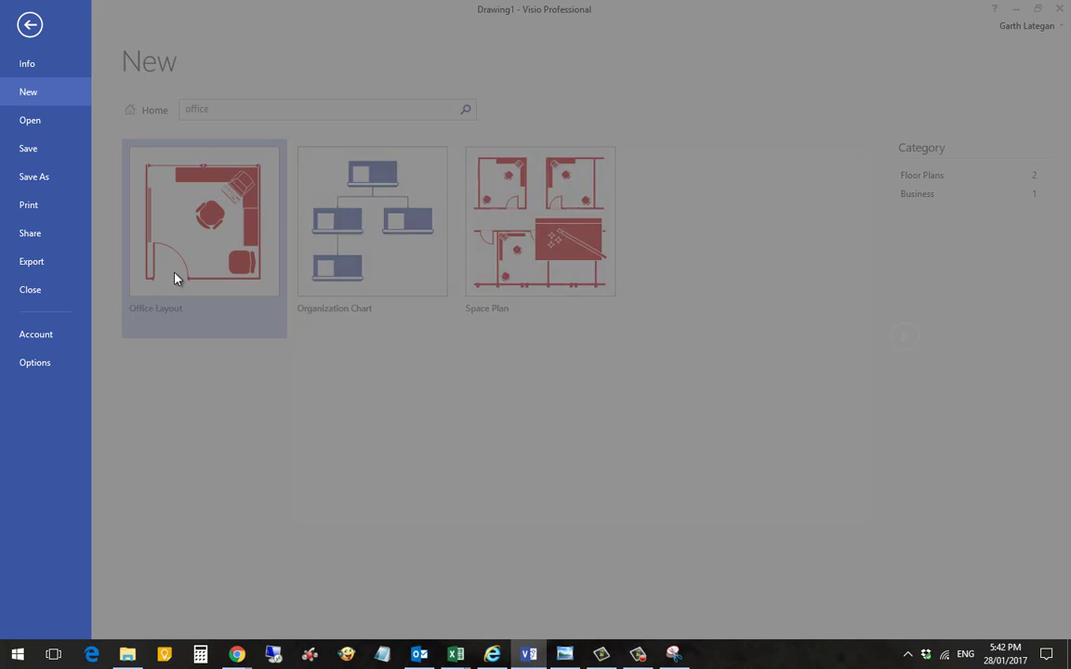
left_click(692, 372)
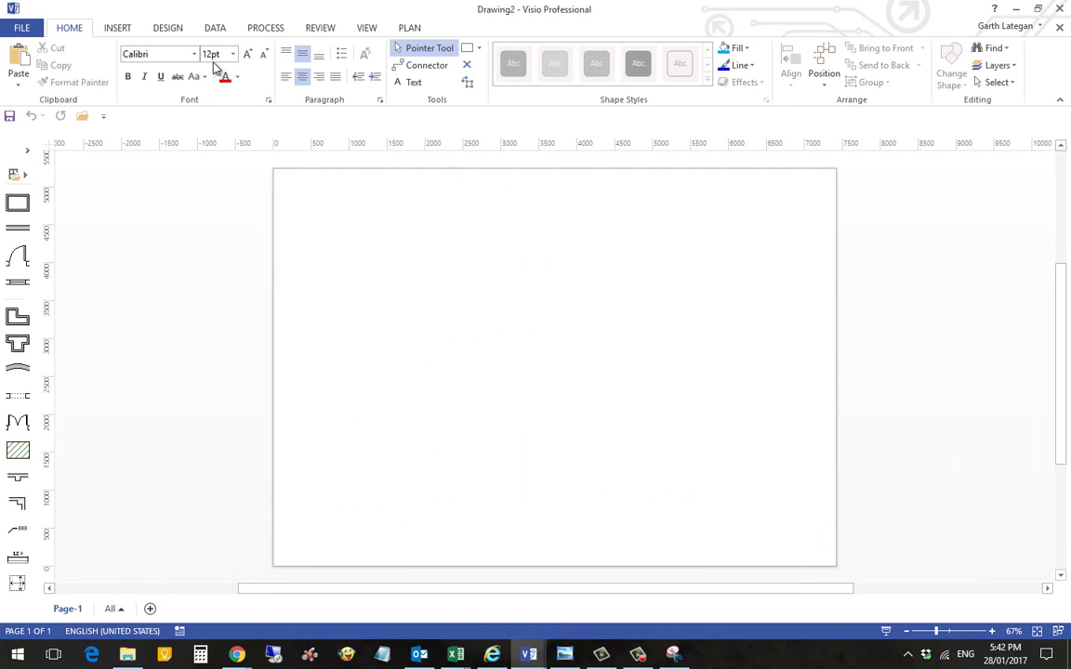
Set Page-1's drawing scale to 1:1000 metric, making the page 297 m × 210 m
left_click(128, 32)
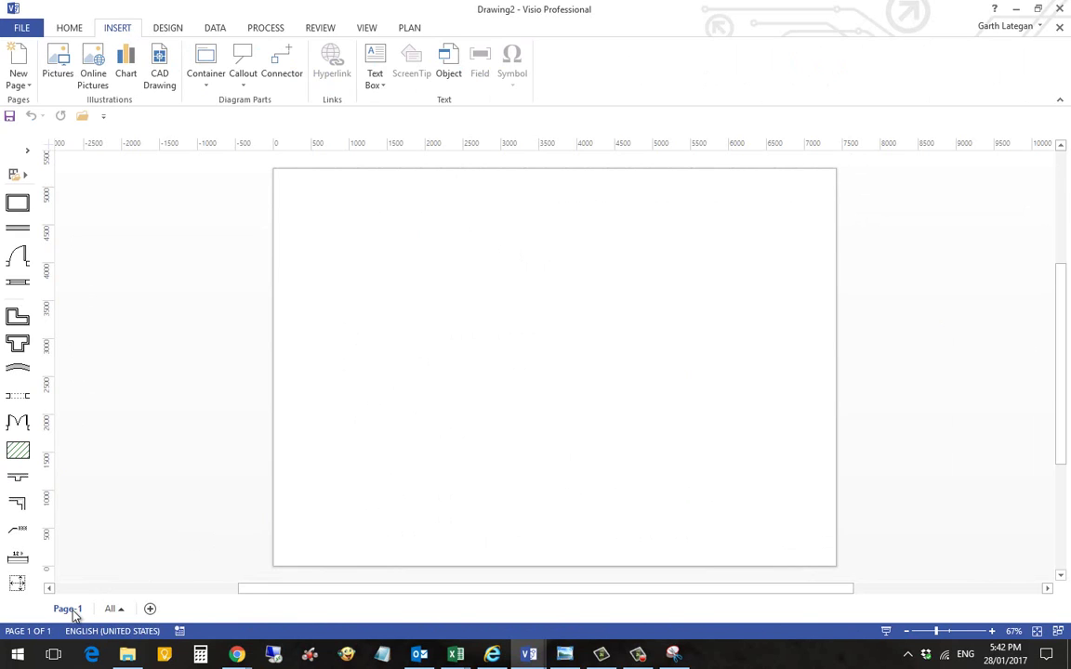
right_click(75, 617)
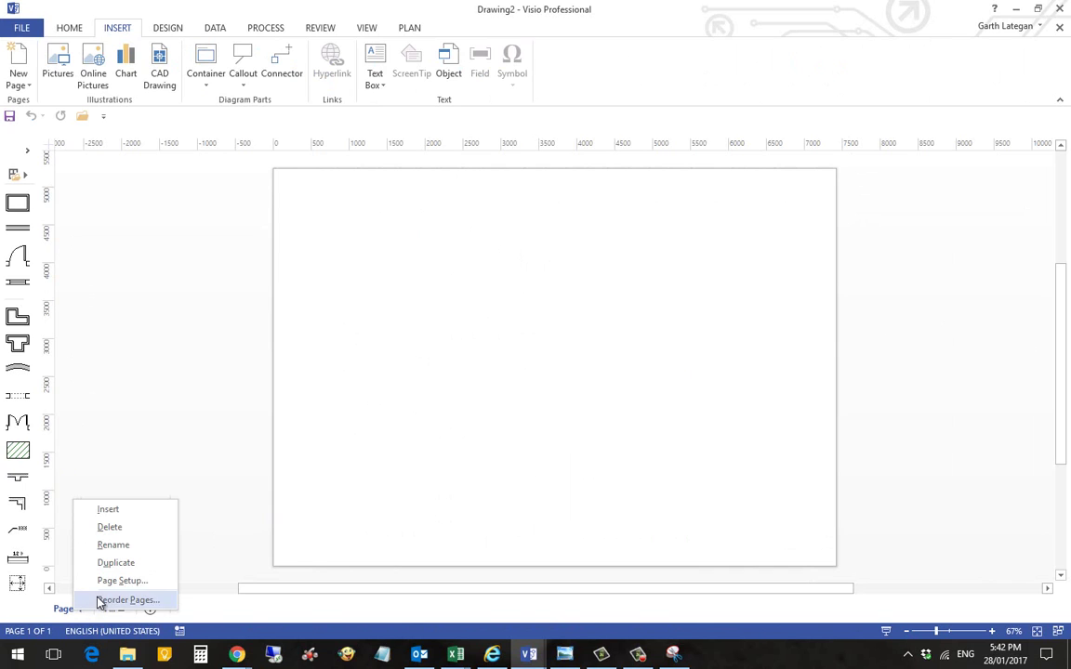
left_click(128, 581)
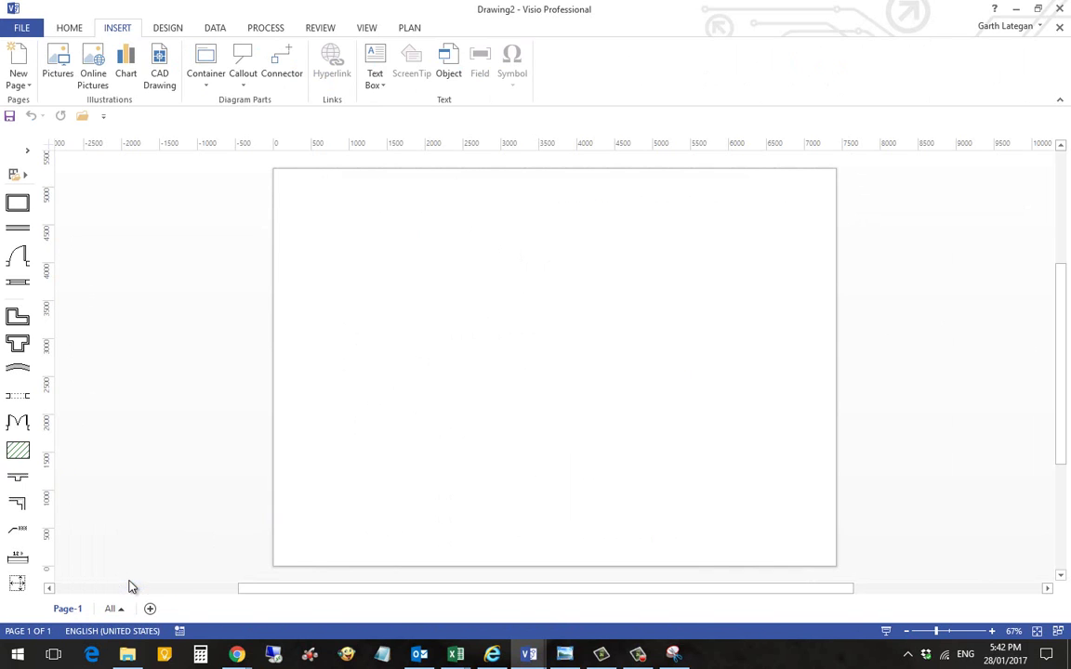
left_click(451, 213)
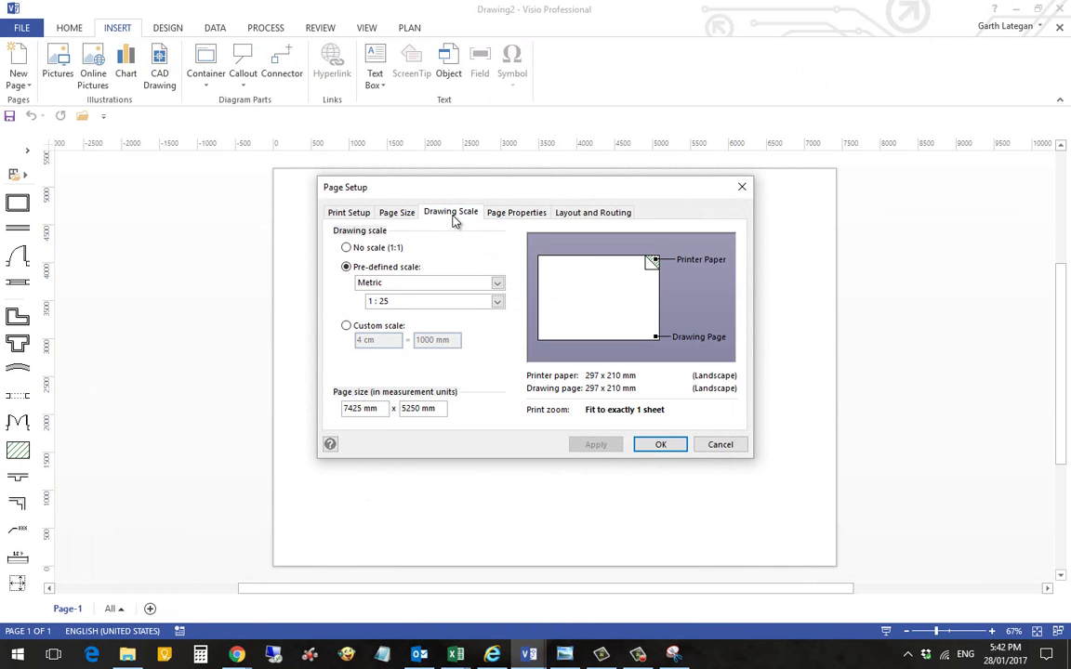
left_click(498, 302)
scroll(500, 316, "up", 5)
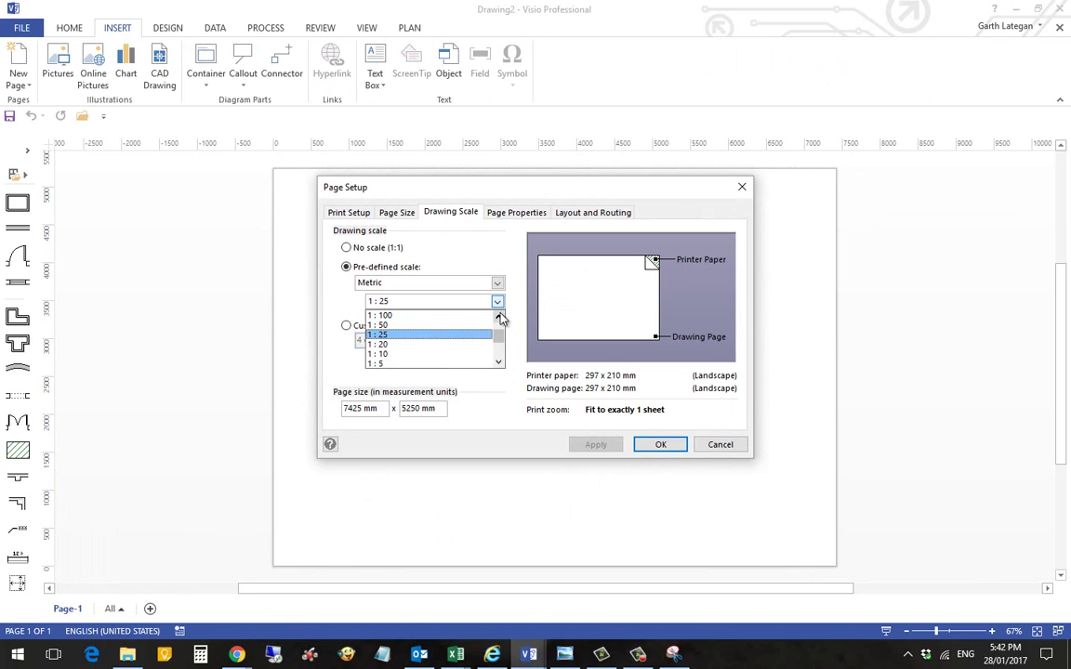
left_click(444, 319)
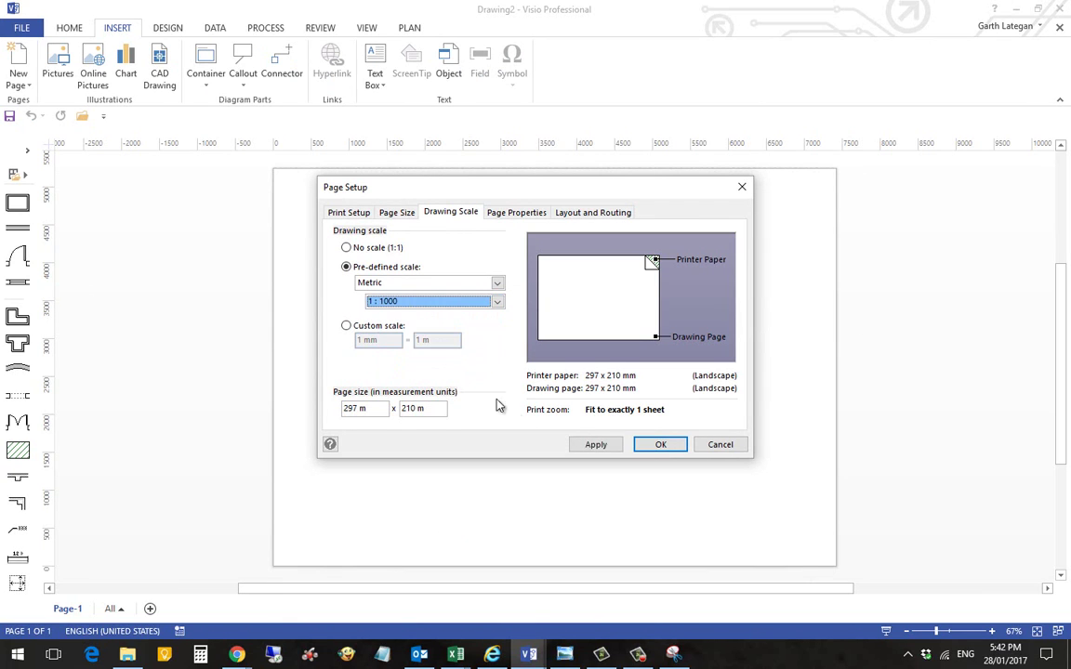
left_click(529, 214)
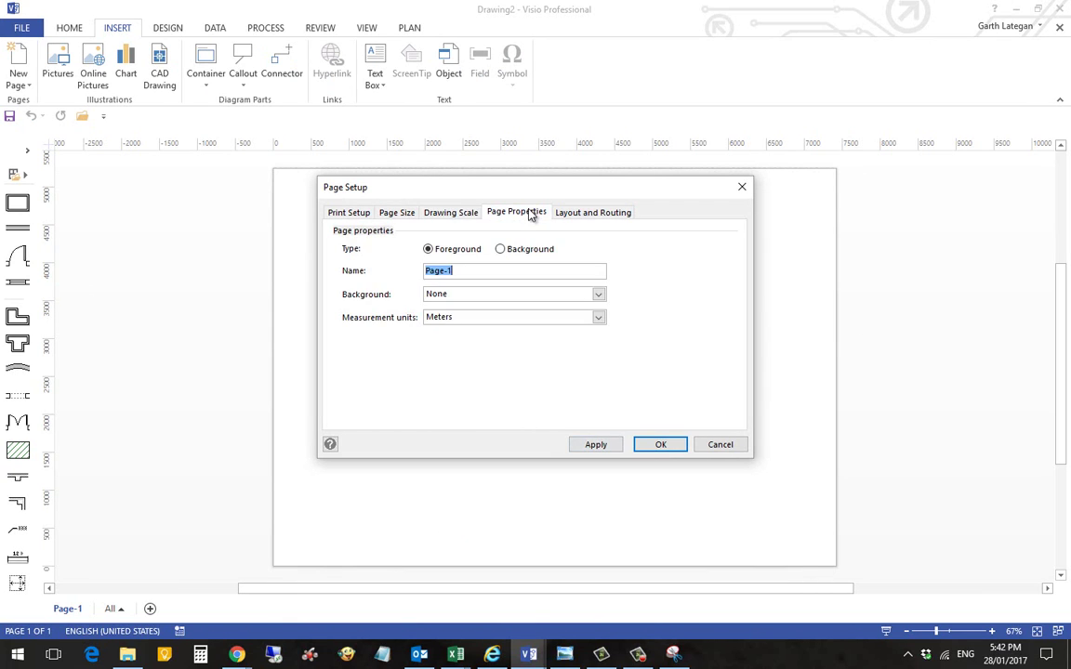
left_click(606, 447)
left_click(663, 447)
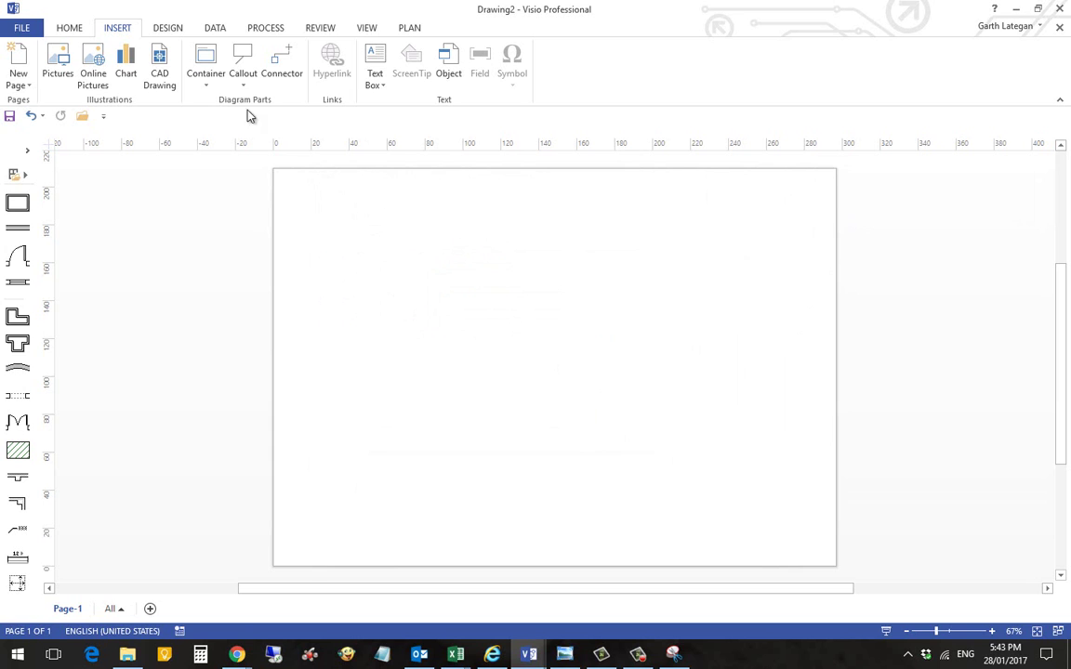
Insert princess park 100metre.JPG and position it on the page
left_click(58, 70)
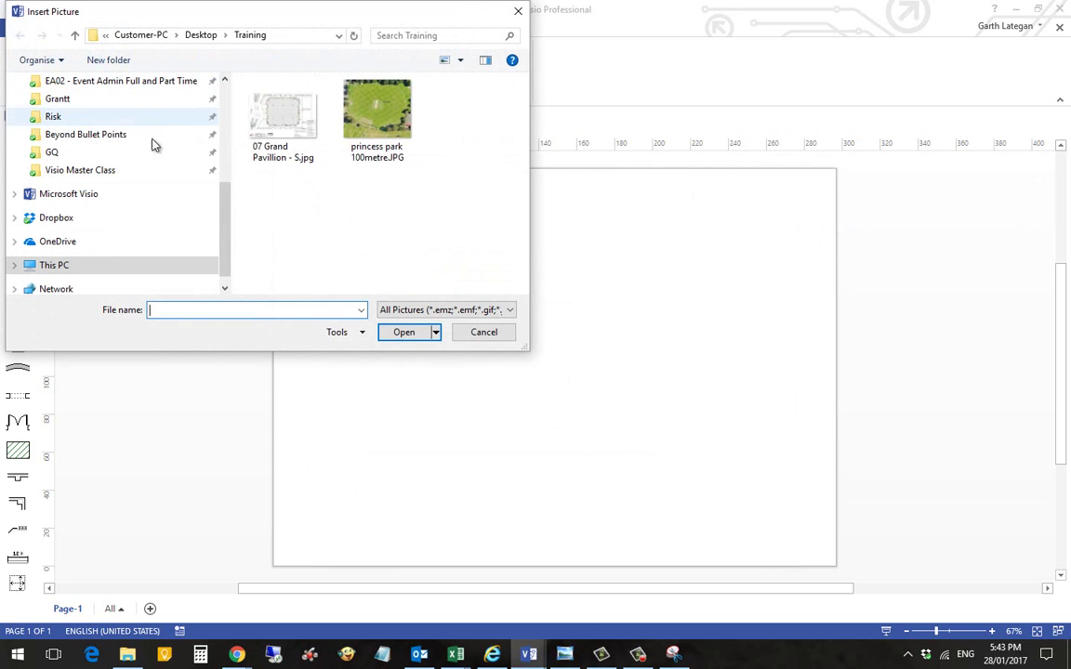
double_click(409, 119)
left_click_drag(502, 298, 465, 282)
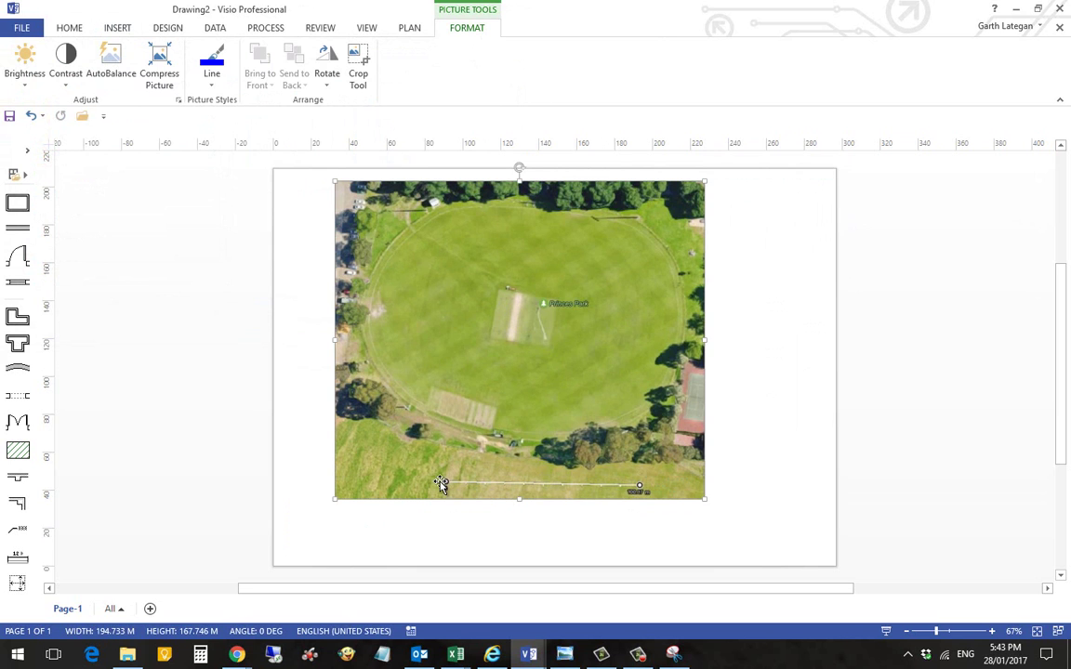
left_click_drag(542, 342, 543, 316)
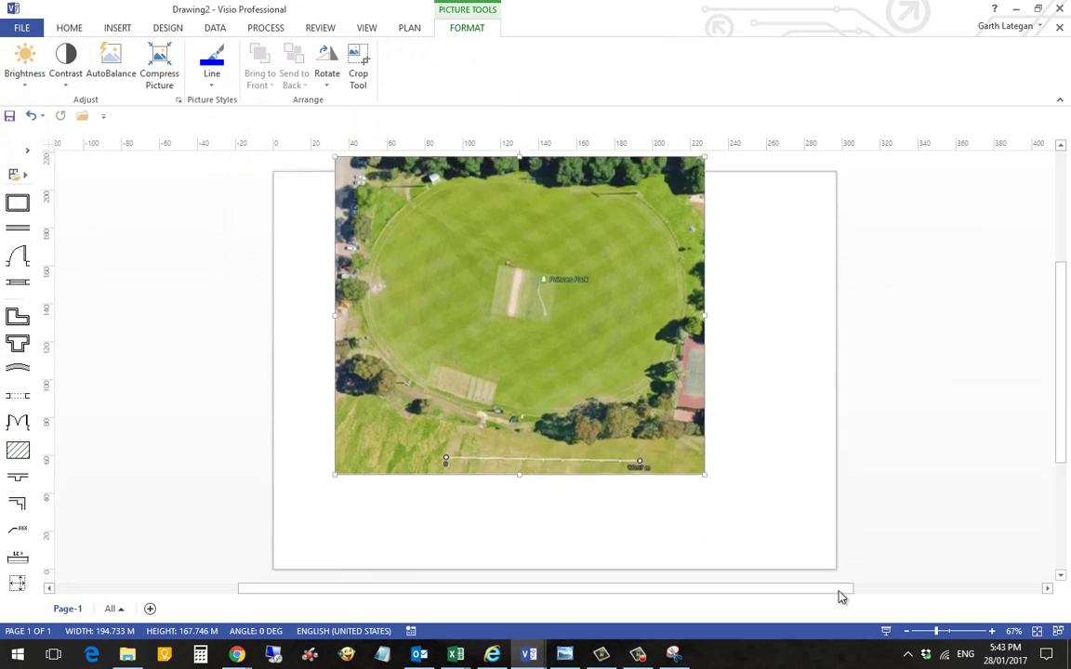
Zoom in on the map's 100.17 m scale bar and lay a Wall line over it
left_click(993, 631)
left_click(993, 631)
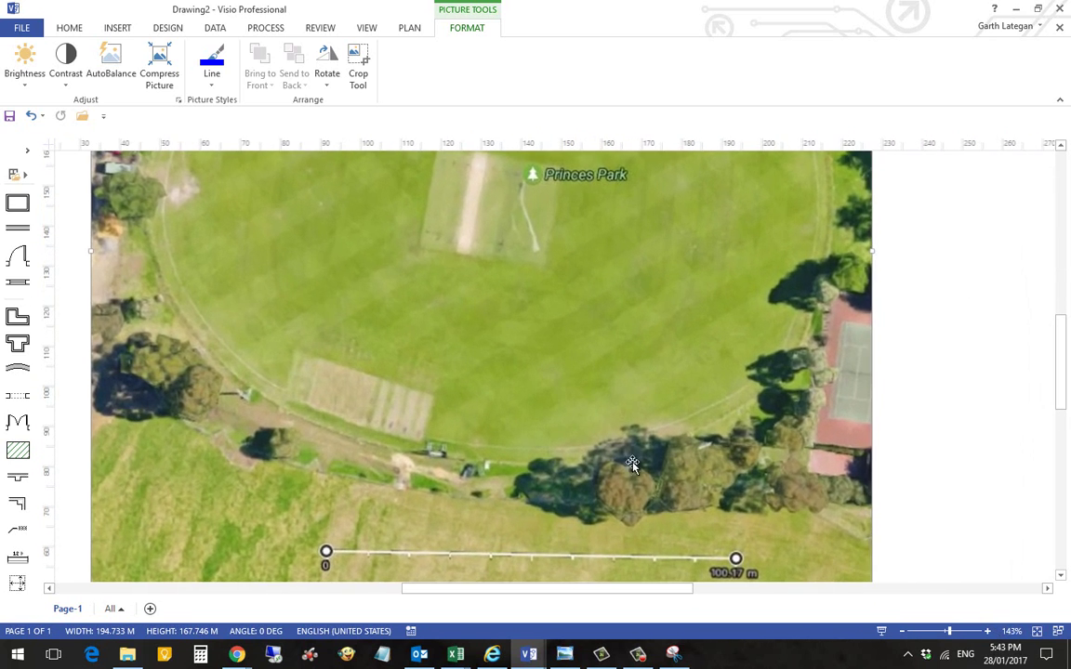
left_click_drag(600, 444, 596, 365)
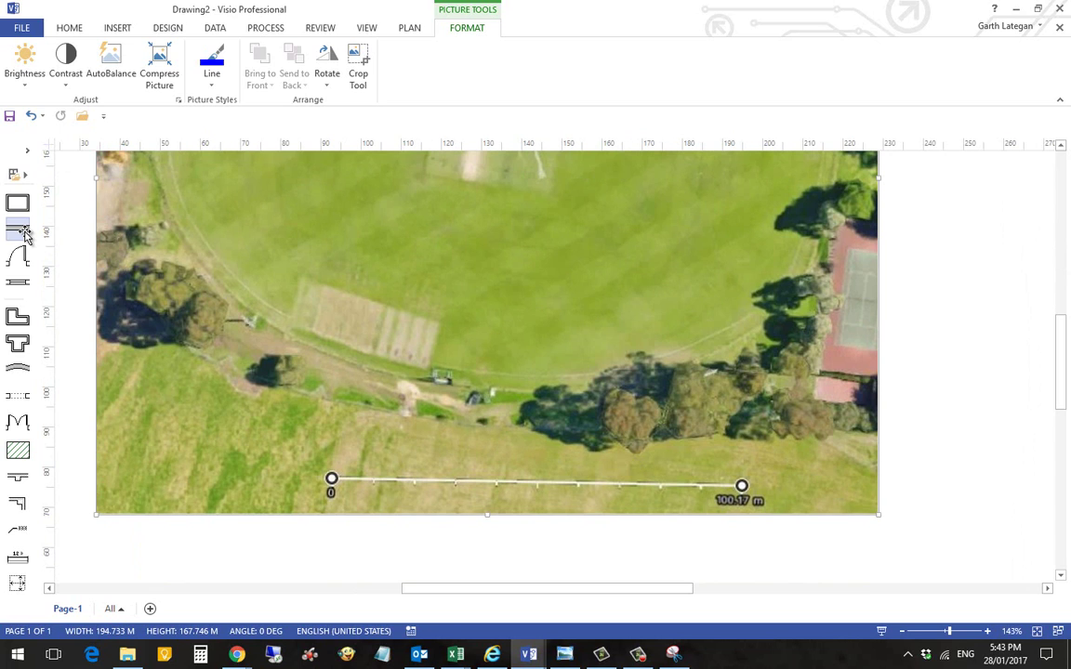
left_click_drag(25, 234, 399, 485)
Place a wall line on the map's scale bar and edit its length in its shape data
double_click(391, 476)
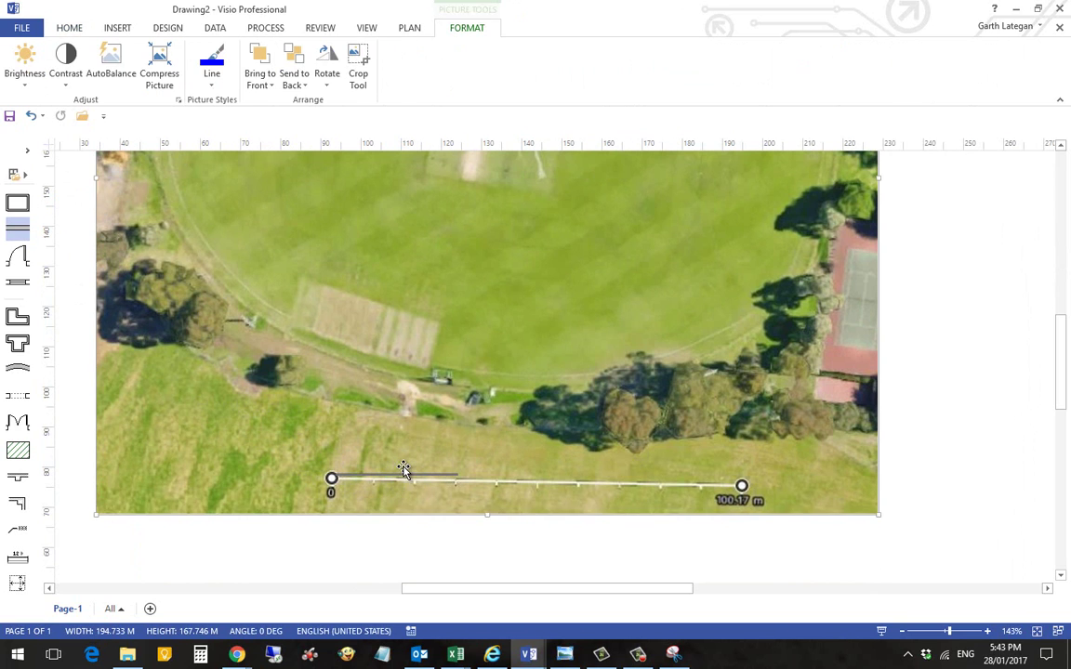
left_click(364, 478)
left_click(358, 478)
left_click(363, 478)
right_click(484, 480)
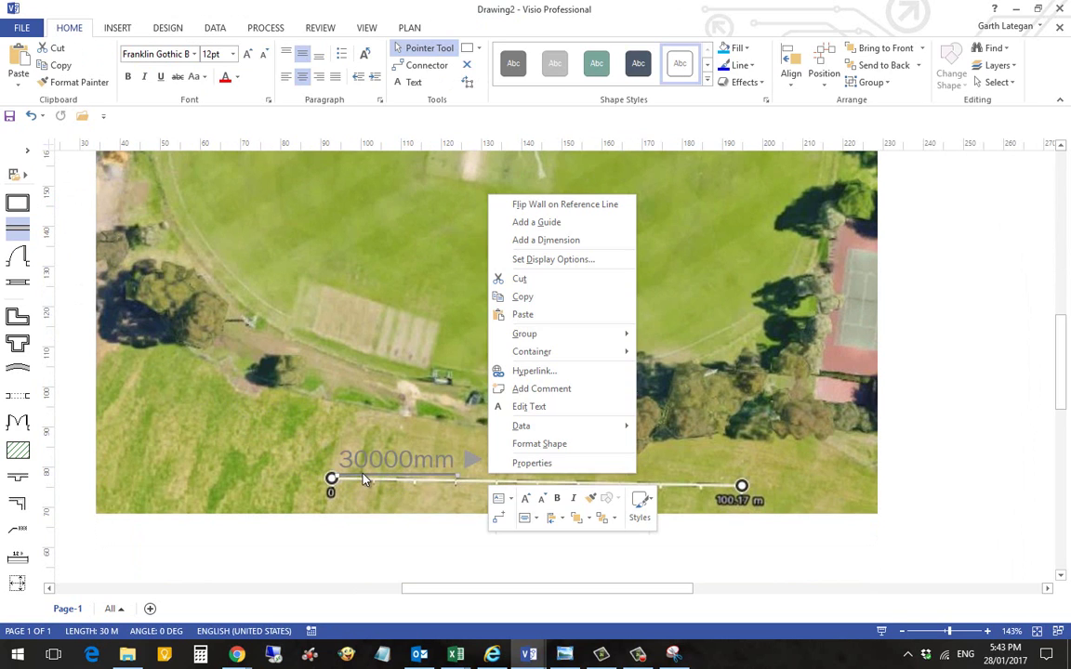
left_click(542, 462)
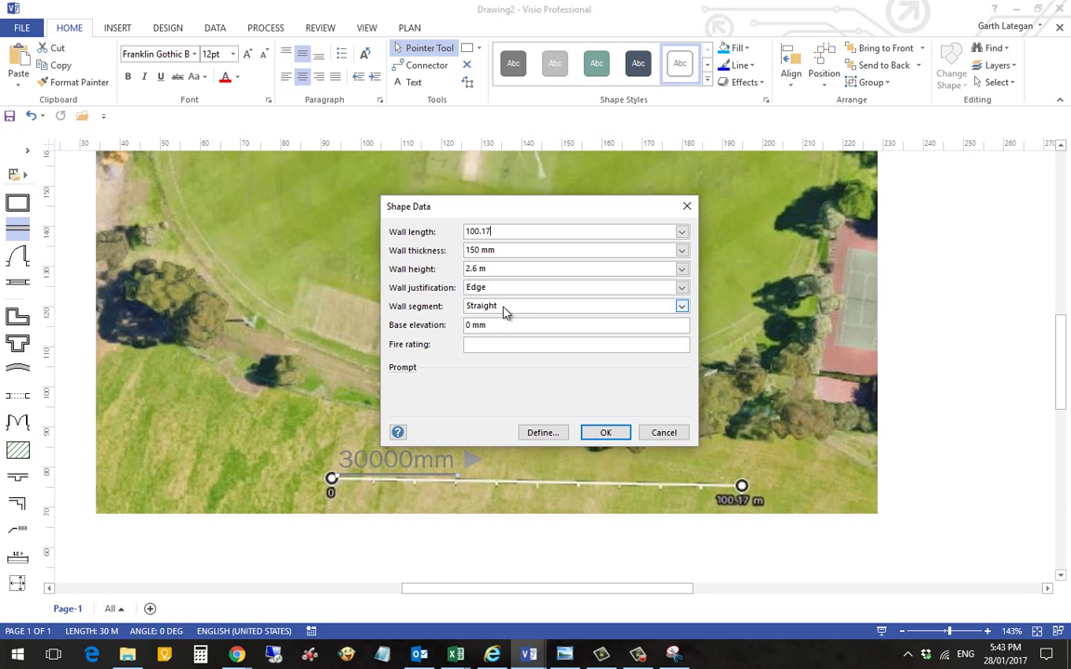
key("Return")
Set the wall line's length to 100.17 m in its shape data
scroll(544, 476, "down", 1)
left_click(332, 432)
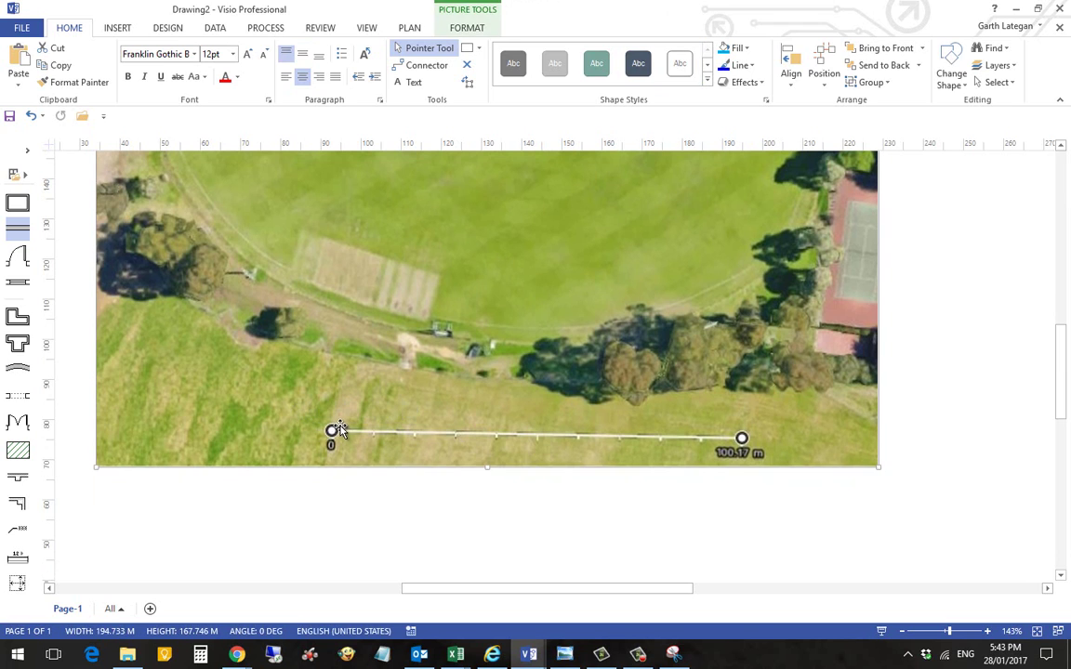
left_click(337, 430)
left_click(338, 426)
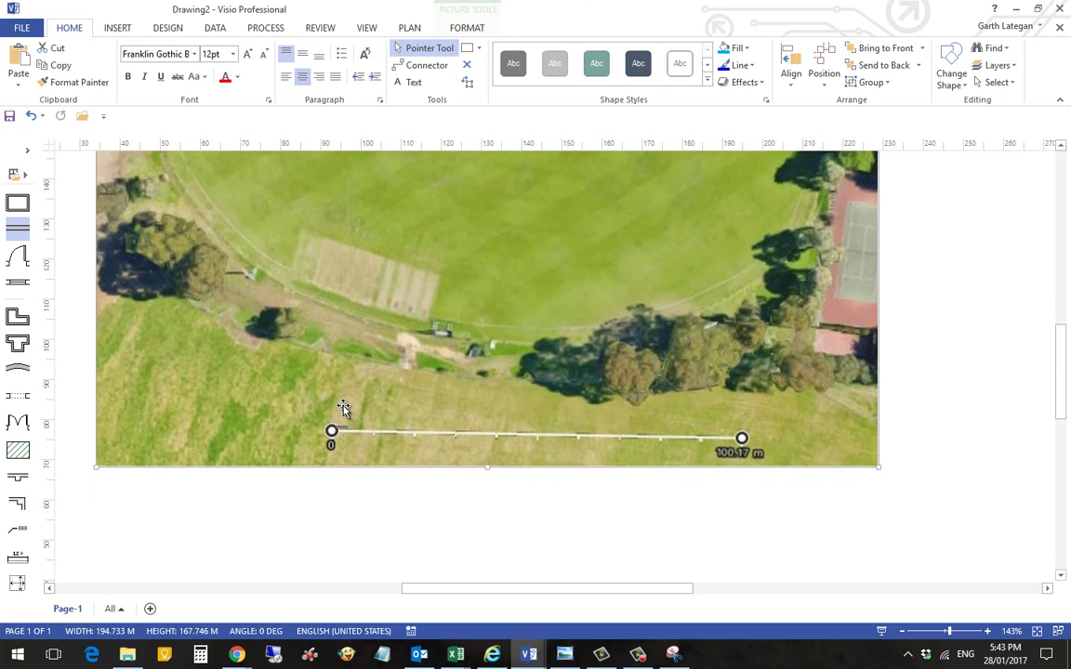
left_click(342, 432)
right_click(346, 435)
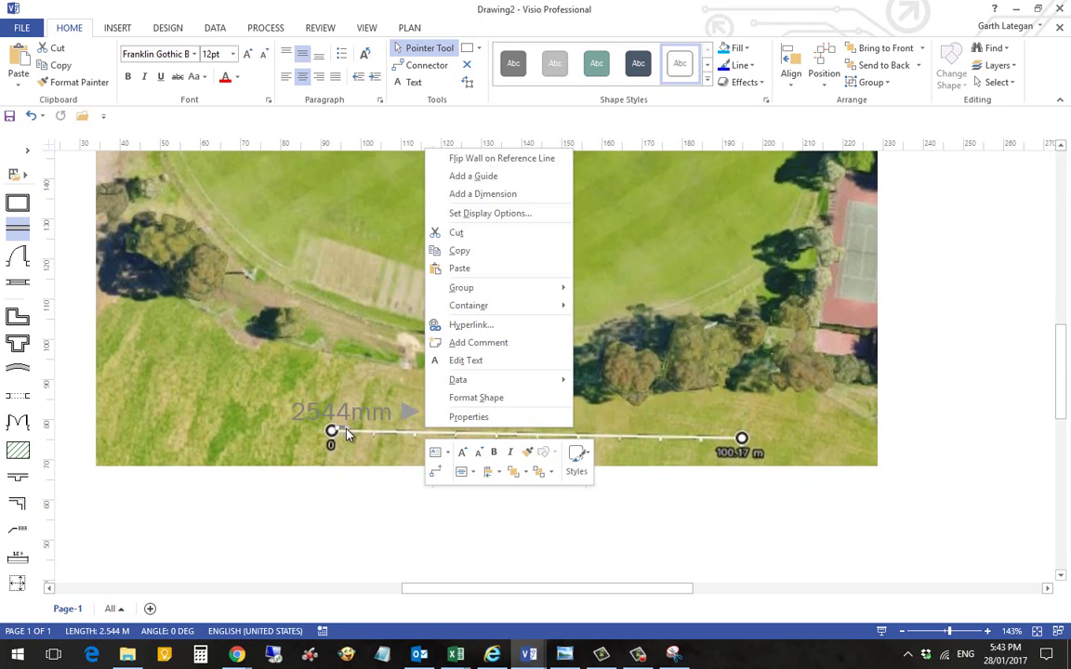
left_click(470, 417)
left_click(503, 232)
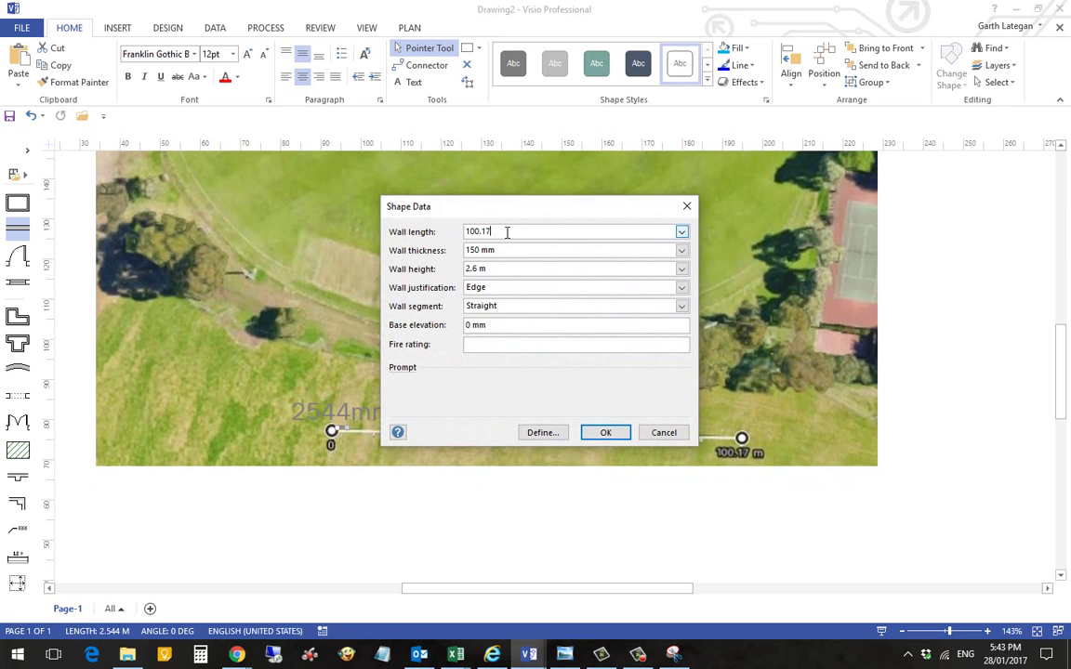
key("Return")
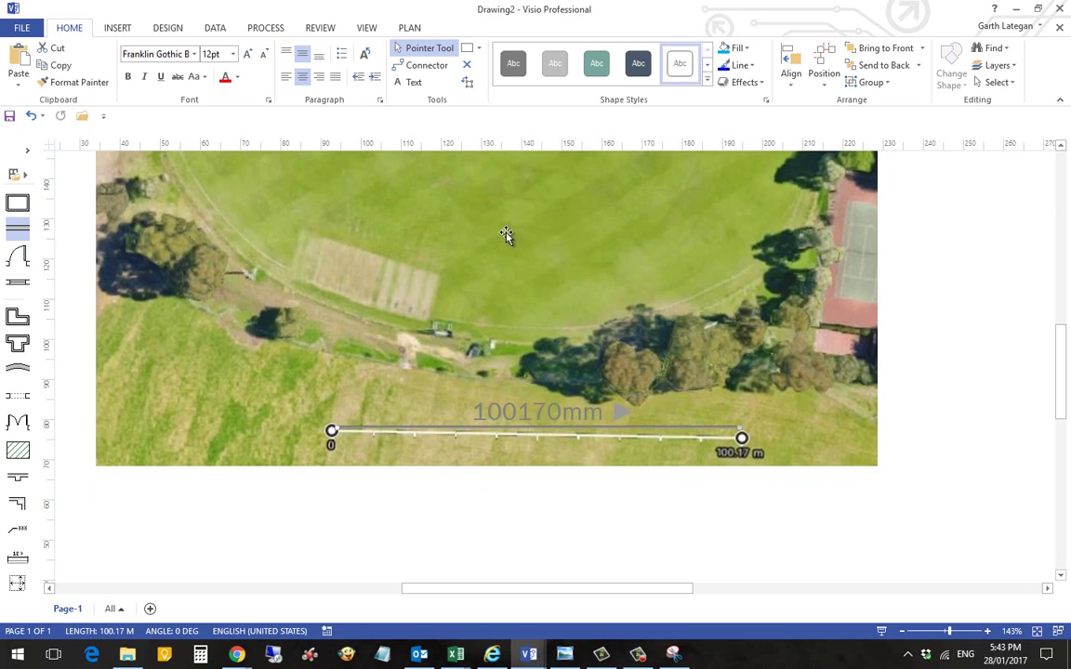
Line the map's scale bar up with the wall line, undoing an accidental map move
mouse_move(469, 420)
left_mouse_down()
mouse_move(481, 432)
mouse_move(480, 488)
mouse_move(476, 410)
left_mouse_up()
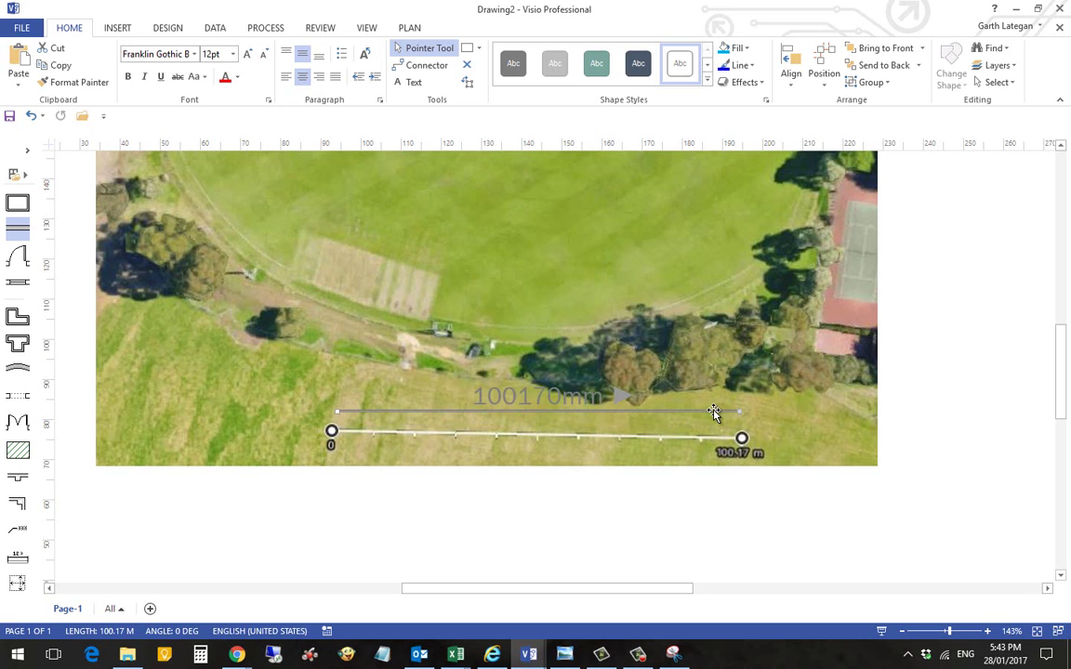
left_click(526, 423)
left_click_drag(514, 411, 508, 424)
key("ctrl+z")
left_click_drag(540, 351, 545, 327)
Drag the wall's endpoints to span the scale bar from 0 to about 100 m
left_click(474, 407)
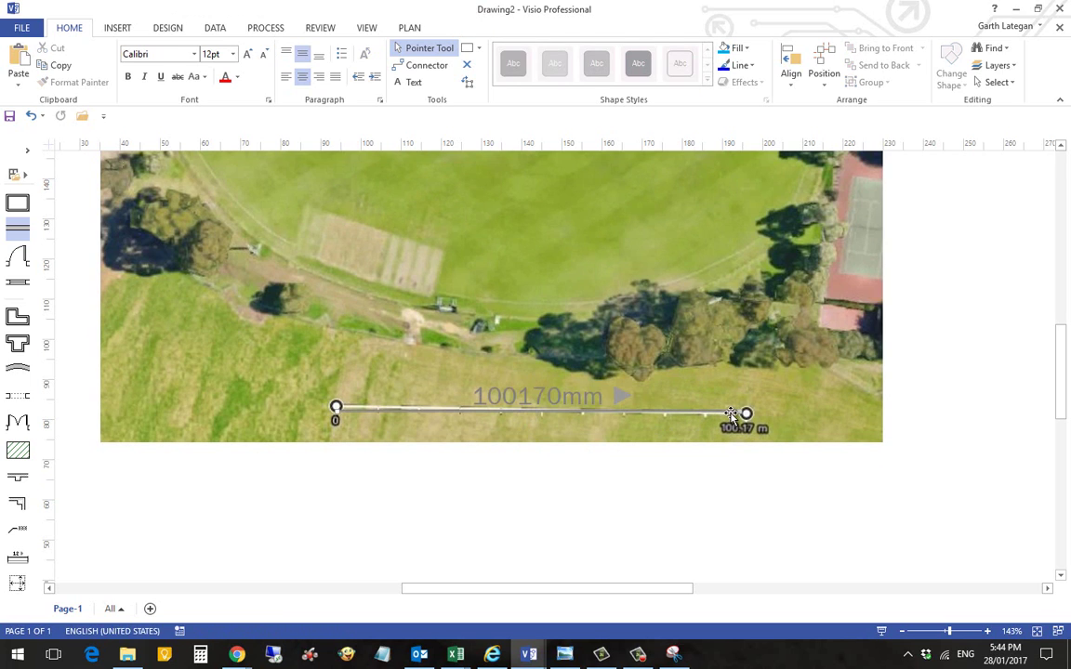
left_click_drag(741, 413, 747, 415)
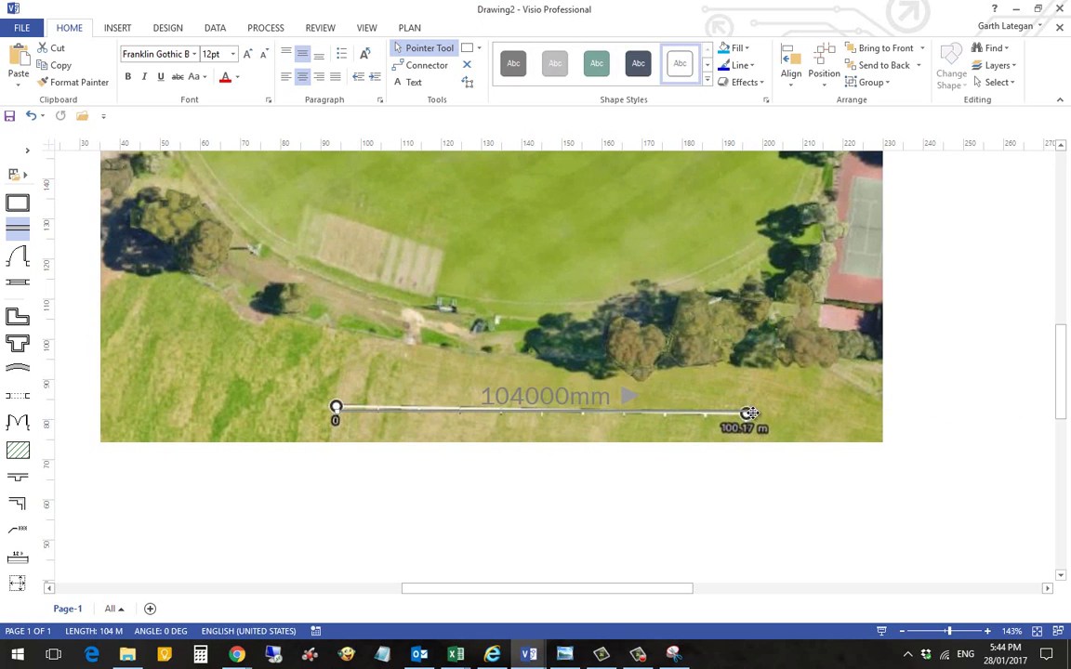
left_click_drag(745, 414, 746, 413)
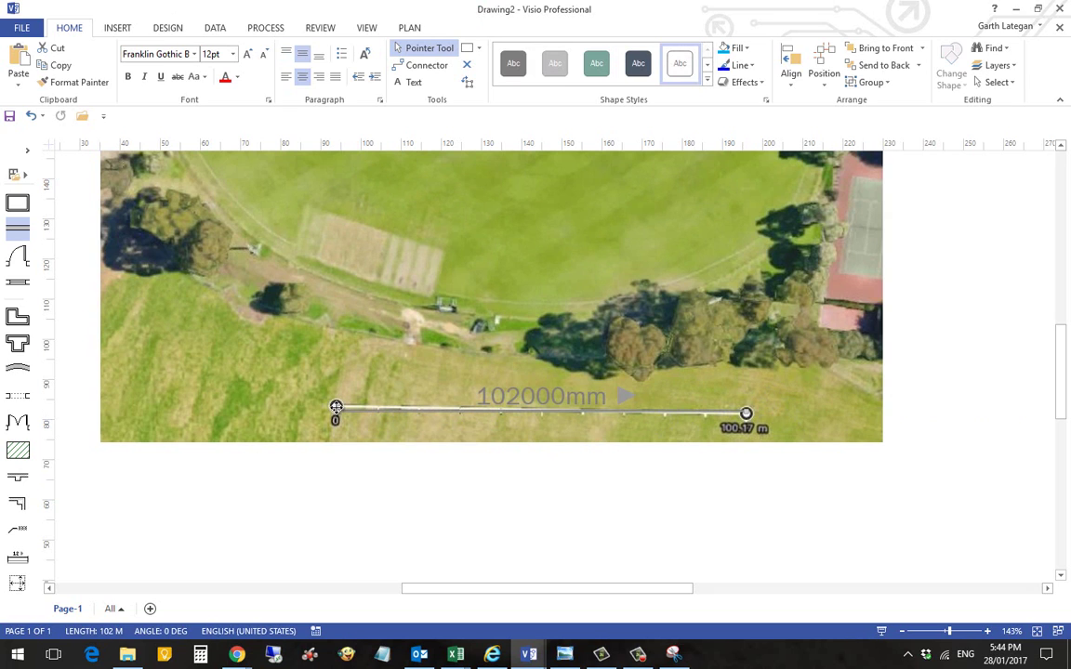
mouse_move(336, 406)
left_mouse_down()
mouse_move(335, 368)
mouse_move(334, 390)
mouse_move(342, 354)
mouse_move(335, 400)
mouse_move(358, 350)
mouse_move(342, 383)
mouse_move(343, 363)
mouse_move(336, 407)
left_mouse_up()
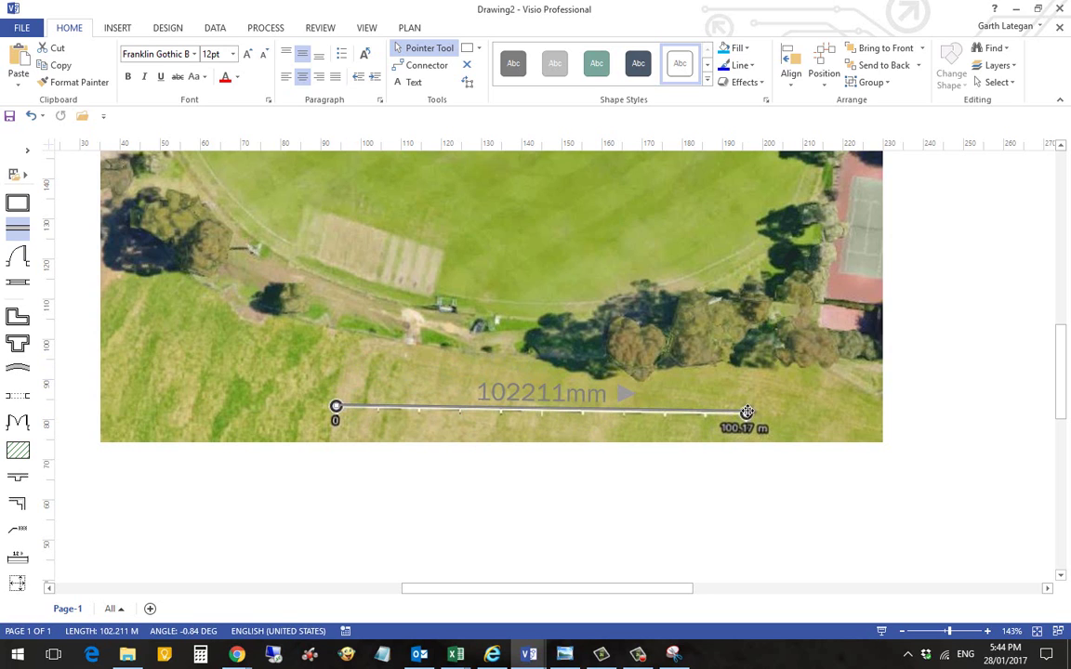
left_click_drag(747, 412, 744, 413)
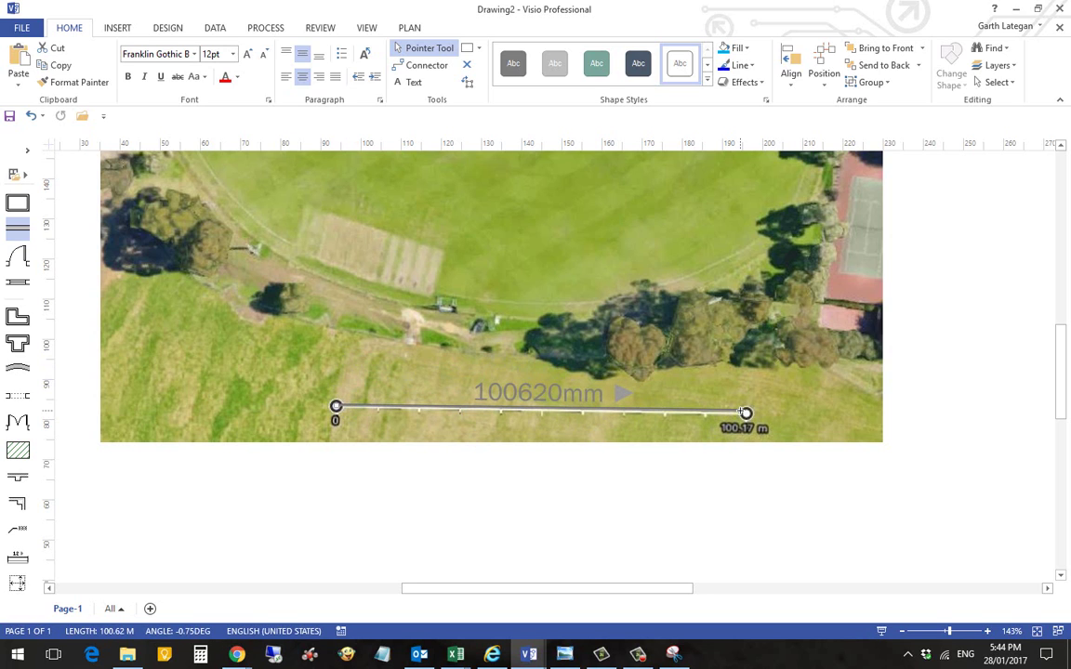
left_click_drag(741, 409, 741, 411)
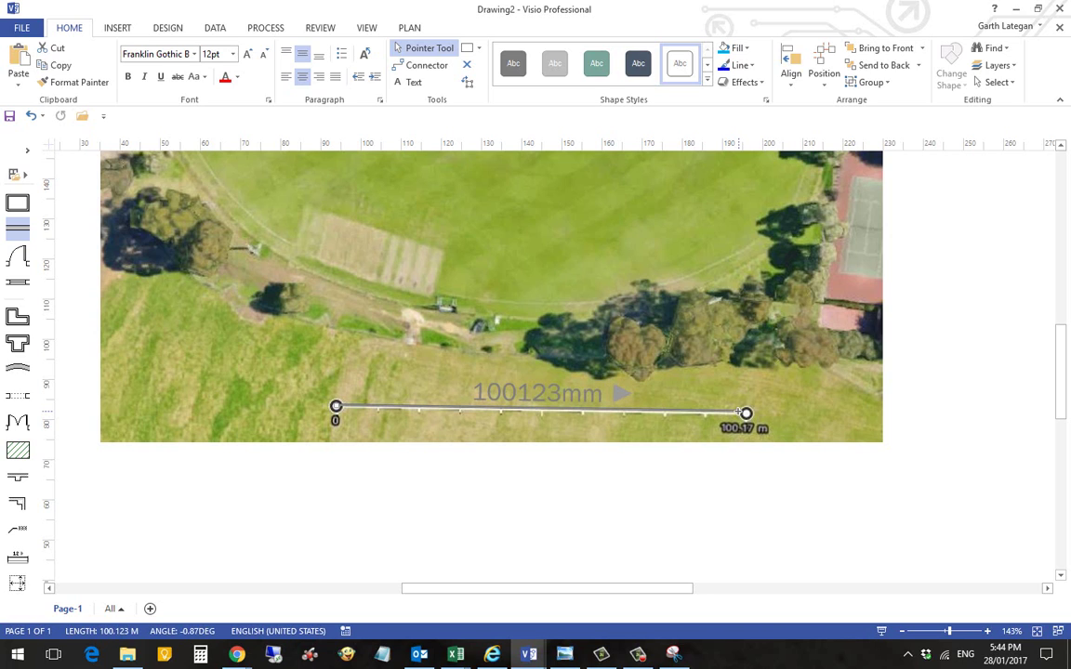
Zoom out to the whole page, reposition the aerial map and delete the leftover wall line
left_click(902, 631)
left_click(902, 631)
left_click(902, 631)
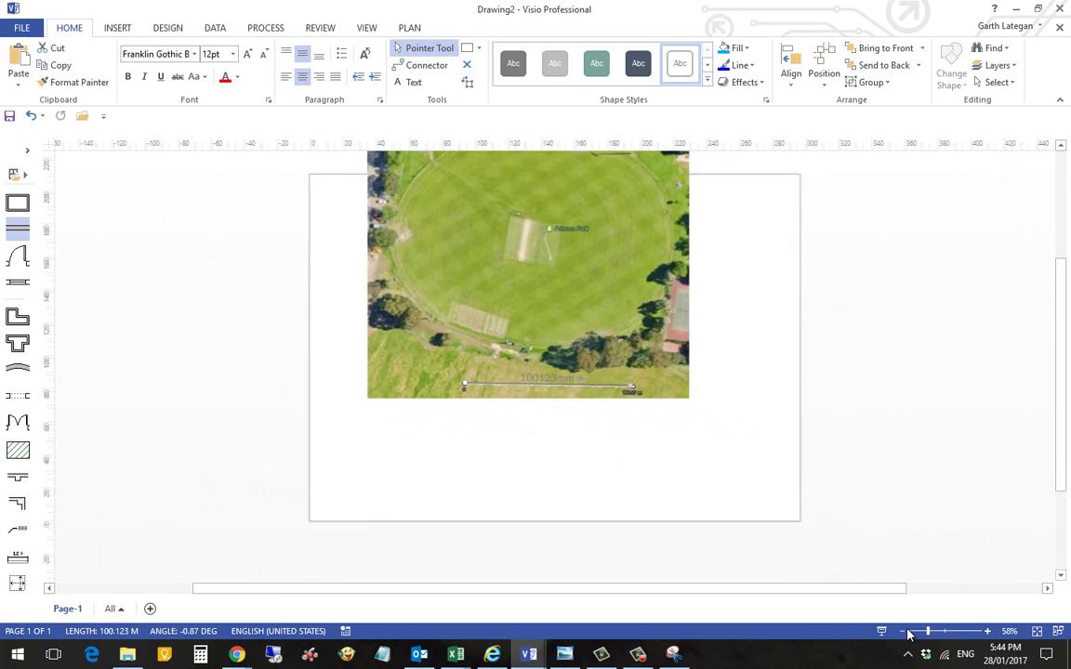
left_click_drag(605, 241, 610, 332)
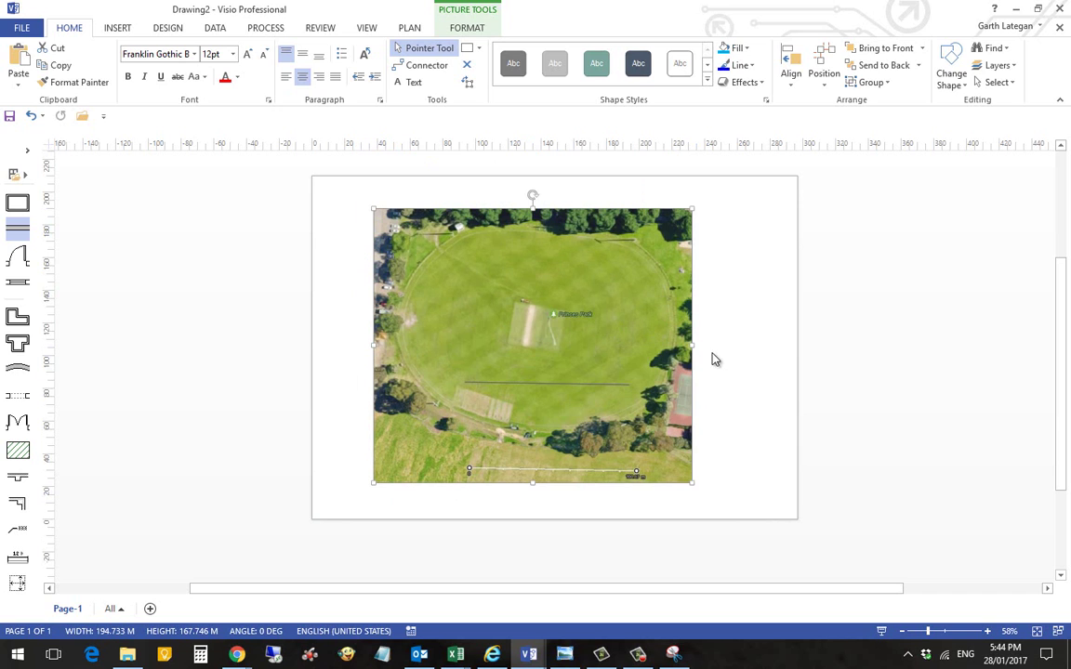
left_click(601, 383)
key("Delete")
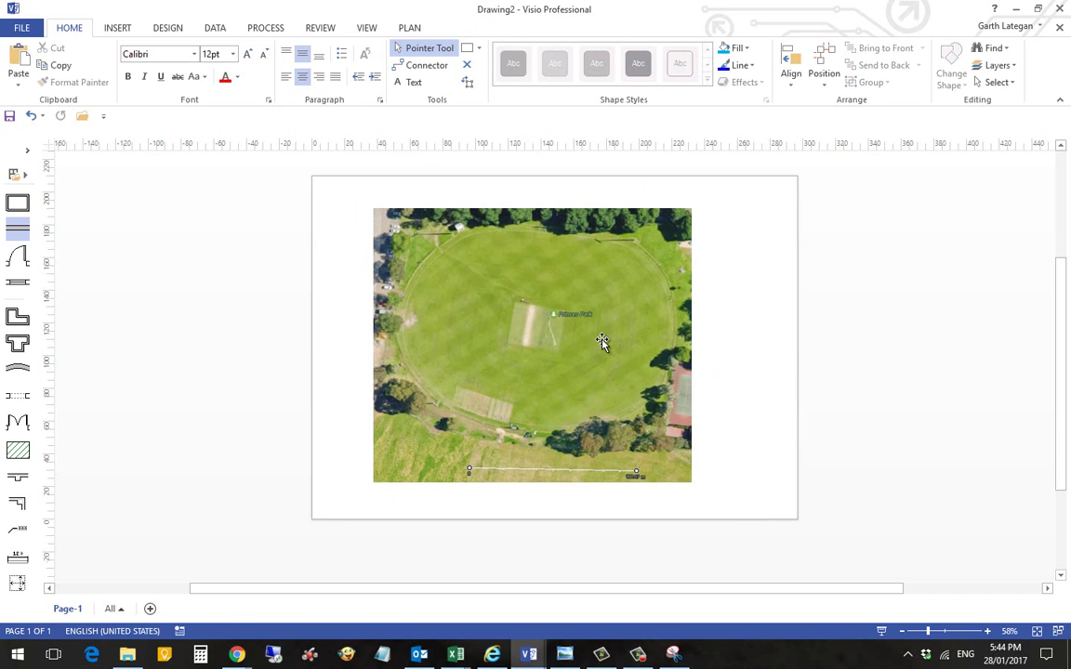
left_click_drag(566, 305, 595, 305)
Give Page-1 a custom 1 m = 800 m drawing scale and reposition the enlarged map
right_click(69, 609)
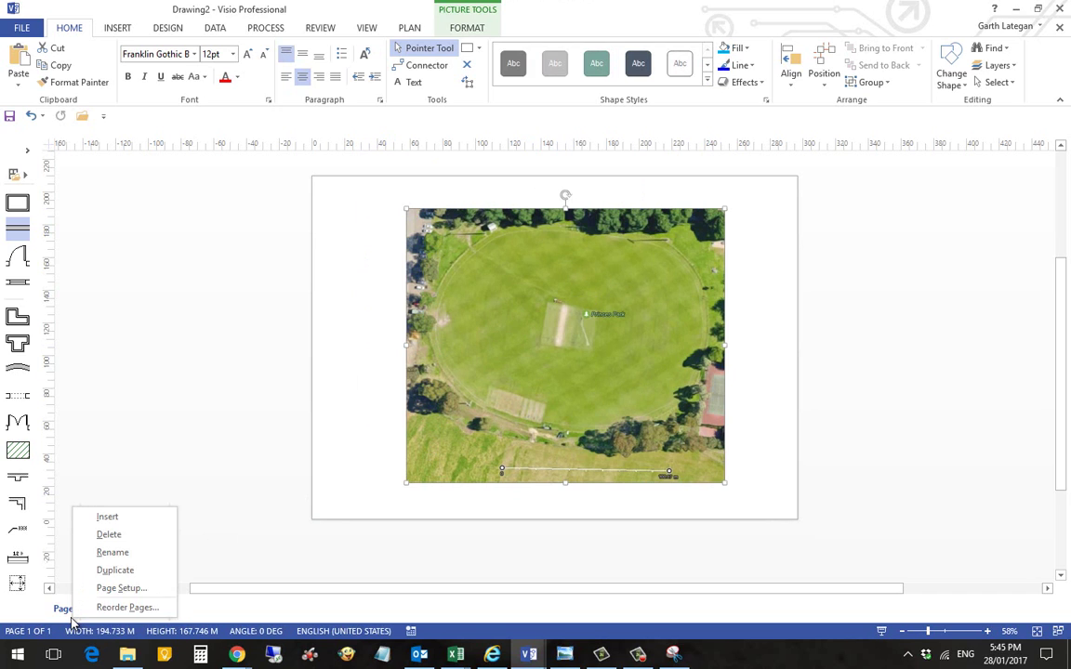
left_click(120, 588)
left_click(450, 212)
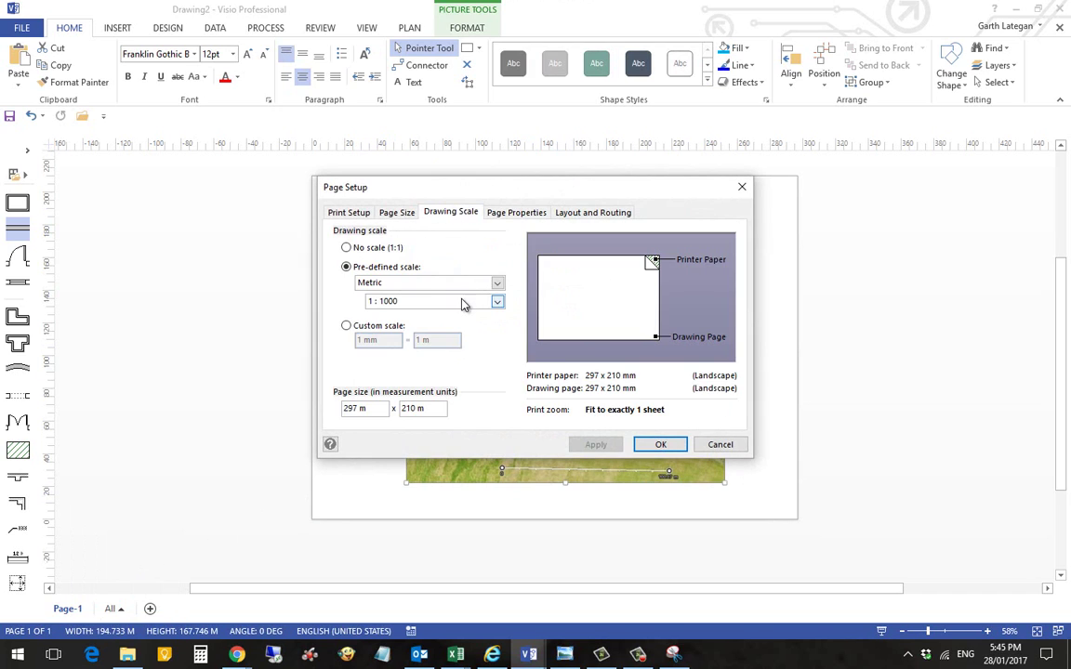
left_click(346, 326)
left_click_drag(391, 340, 316, 342)
type("1")
key("Tab")
type("800")
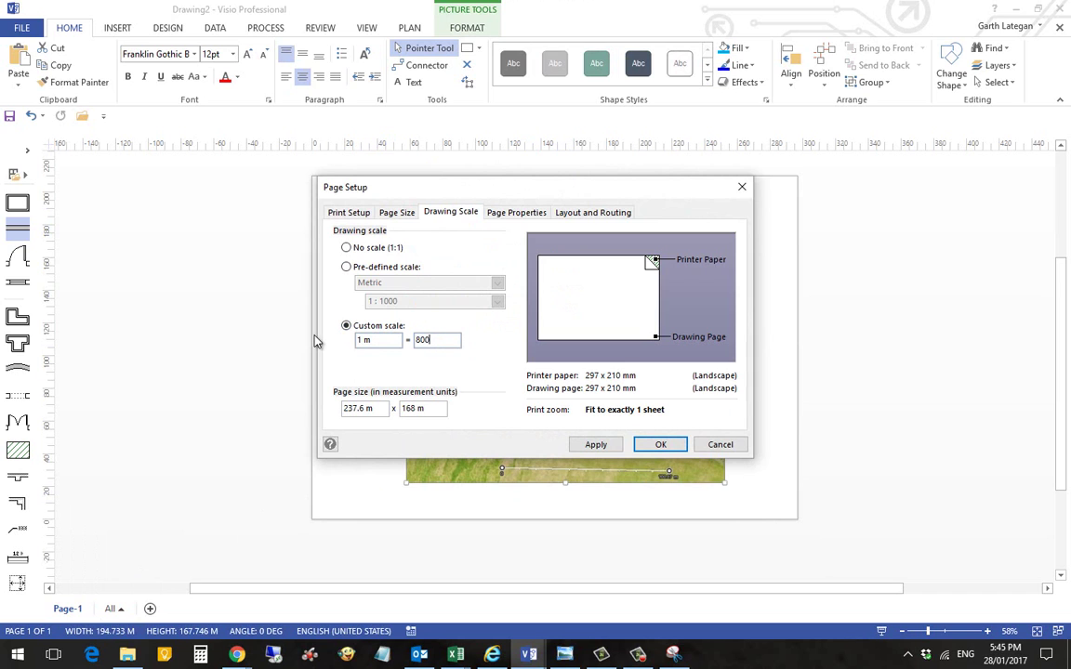
type(" m")
left_click(596, 444)
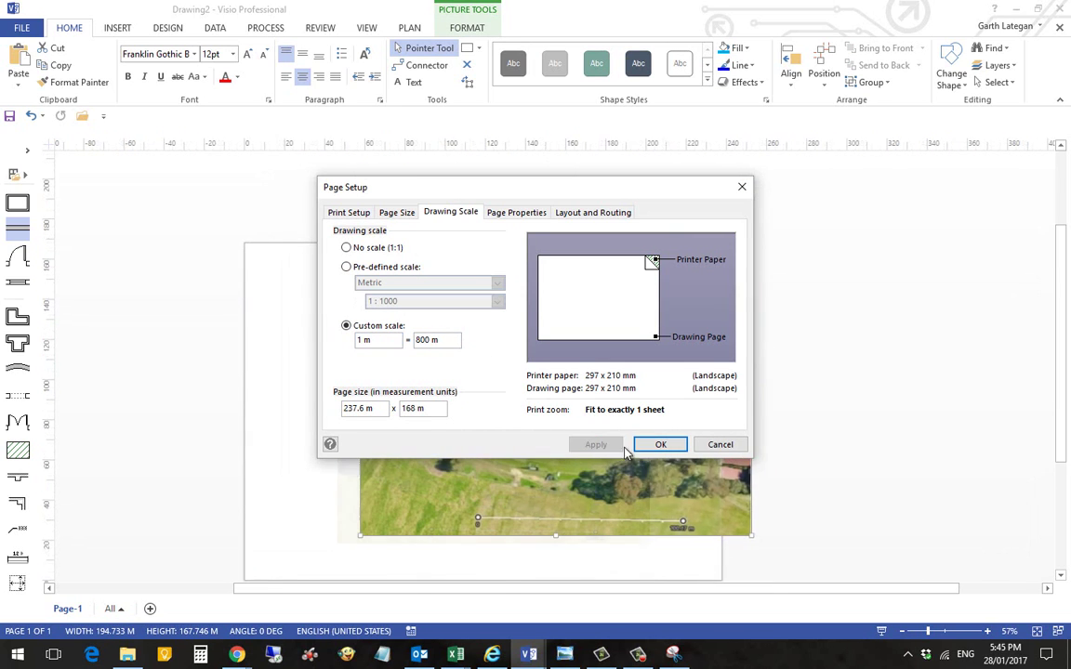
left_click(658, 445)
mouse_move(502, 407)
left_mouse_down()
mouse_move(401, 463)
mouse_move(409, 465)
left_mouse_up()
left_click_drag(459, 435, 486, 435)
Shift the map slightly, then create a new layer named Background in Layer Properties
key("Escape")
scroll(610, 447, "down", 3)
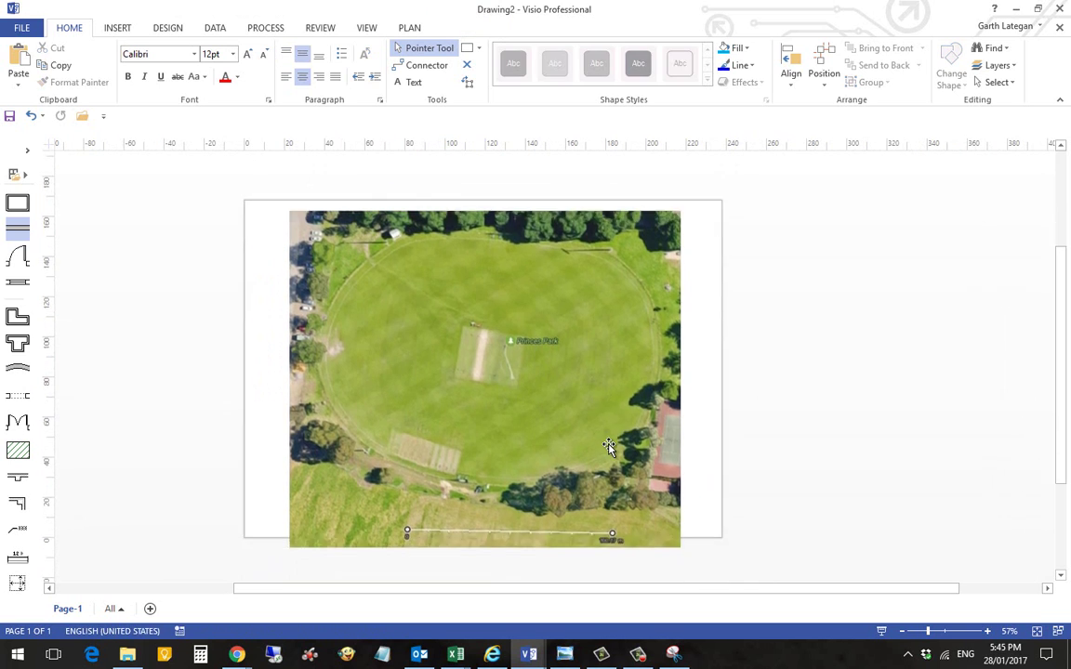
scroll(610, 447, "up", 2)
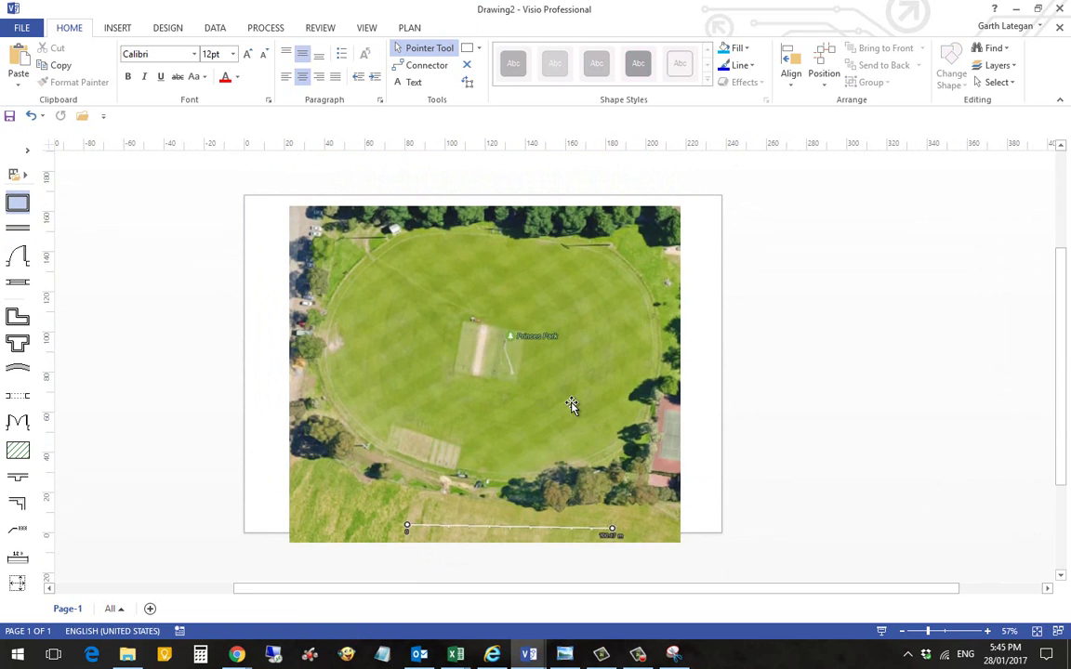
mouse_move(514, 375)
left_mouse_down()
mouse_move(523, 364)
mouse_move(535, 375)
left_mouse_up()
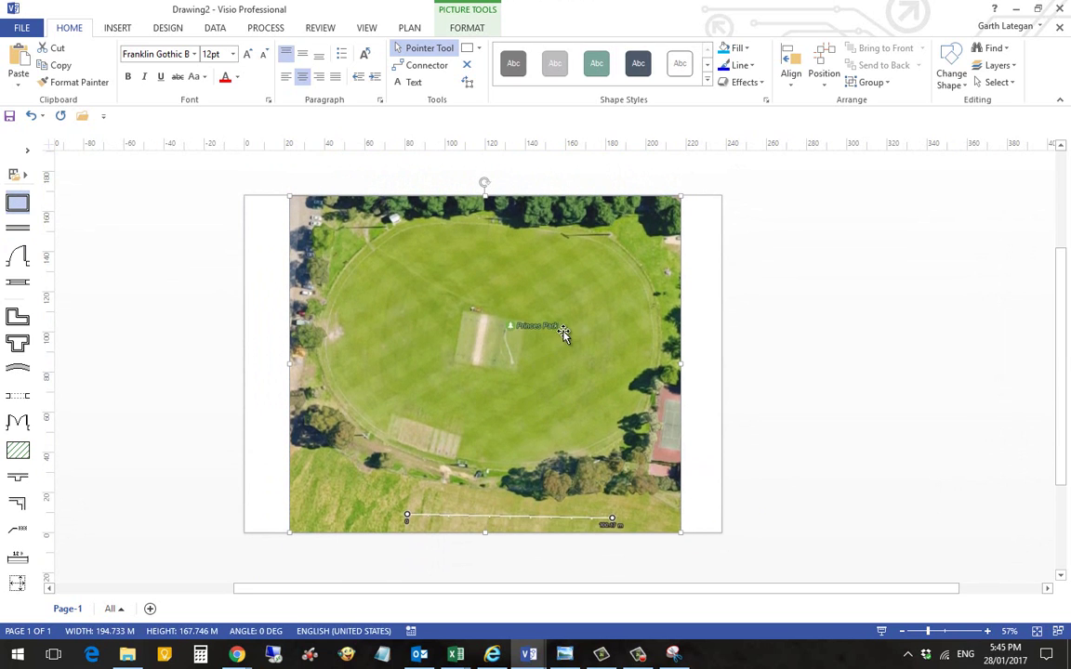
key("Escape")
left_click(1012, 67)
left_click(1013, 103)
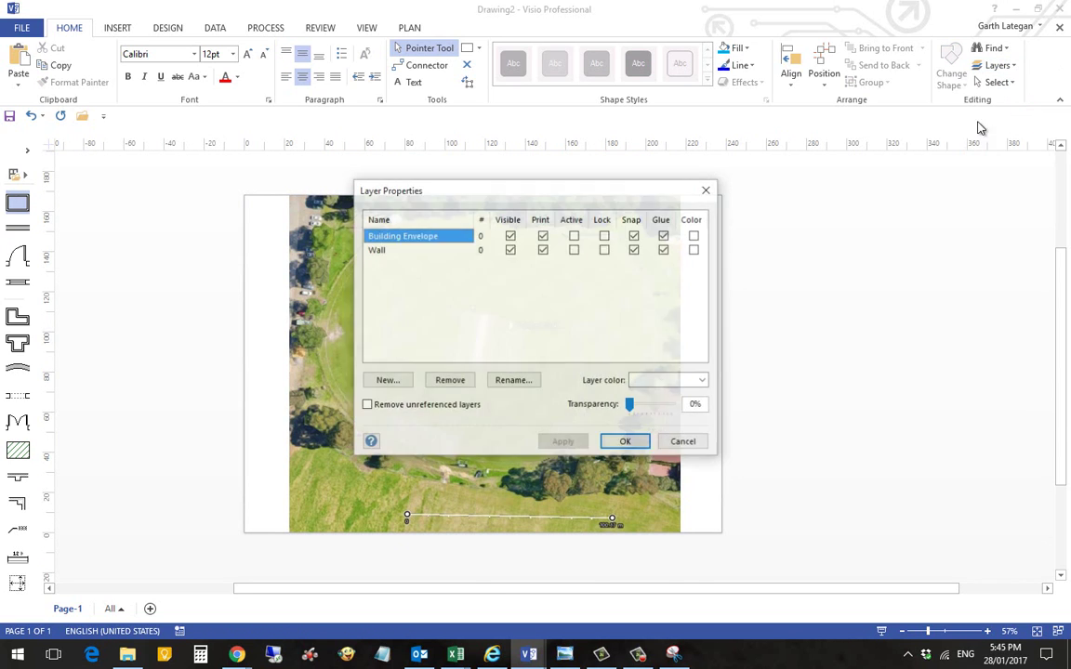
left_click(386, 382)
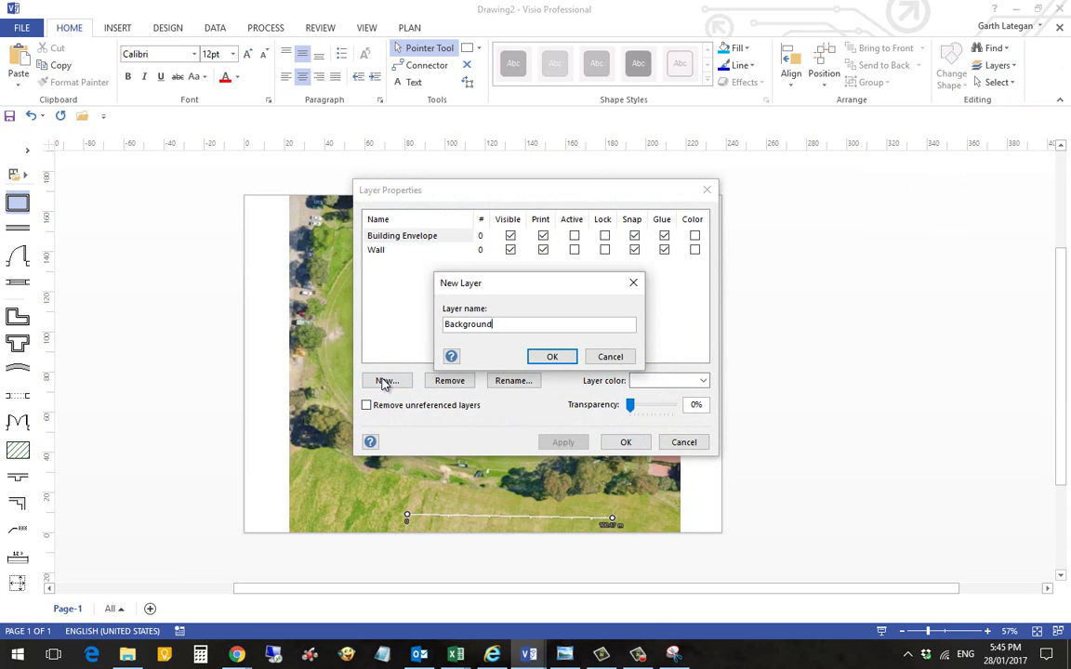
left_click(550, 357)
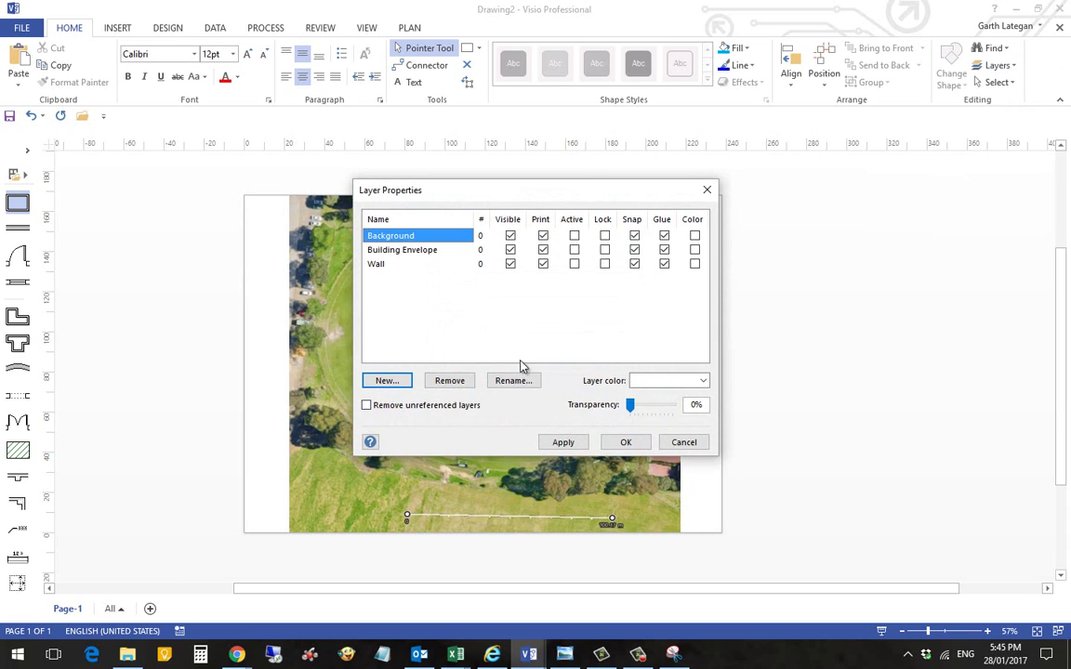
left_click(556, 445)
left_click(623, 443)
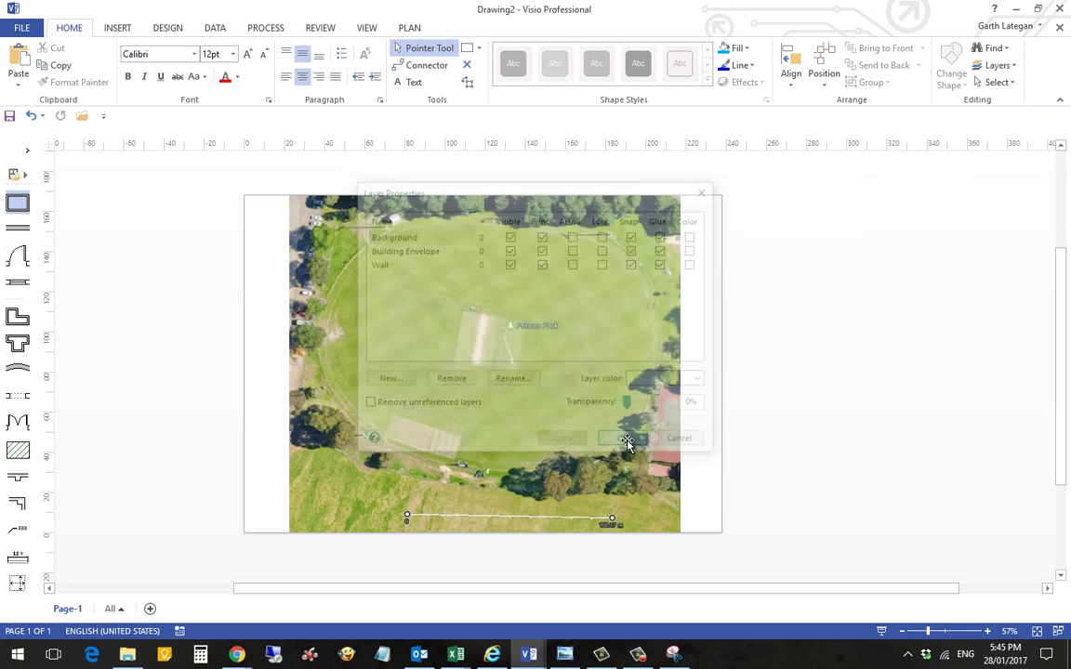
Assign the aerial park picture to the Background layer and nudge it into position
left_click(535, 338)
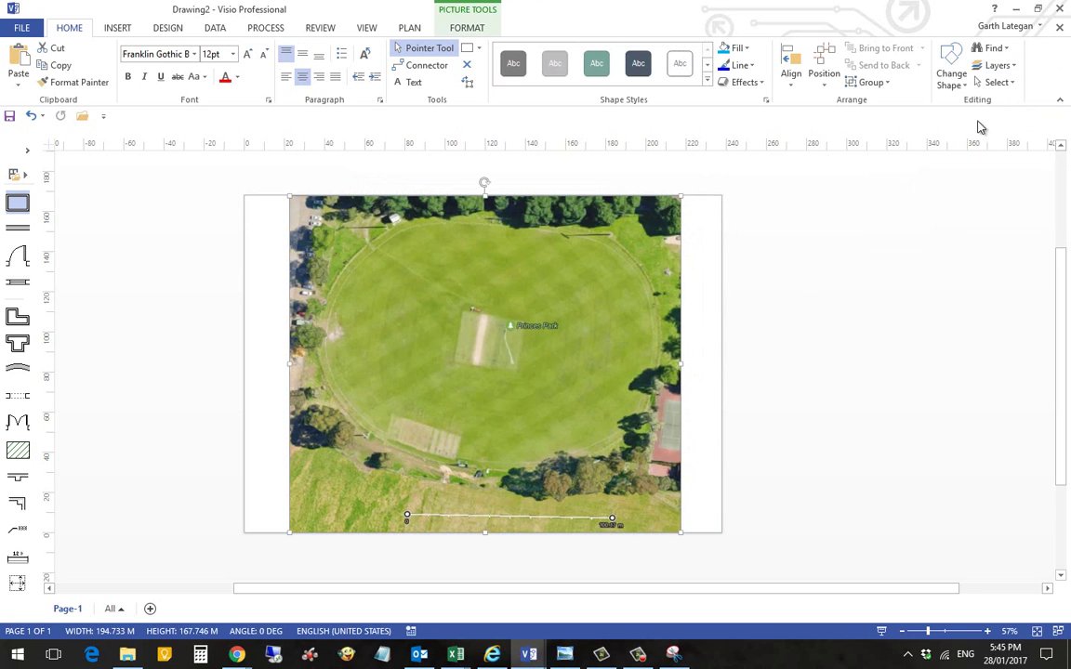
left_click(998, 65)
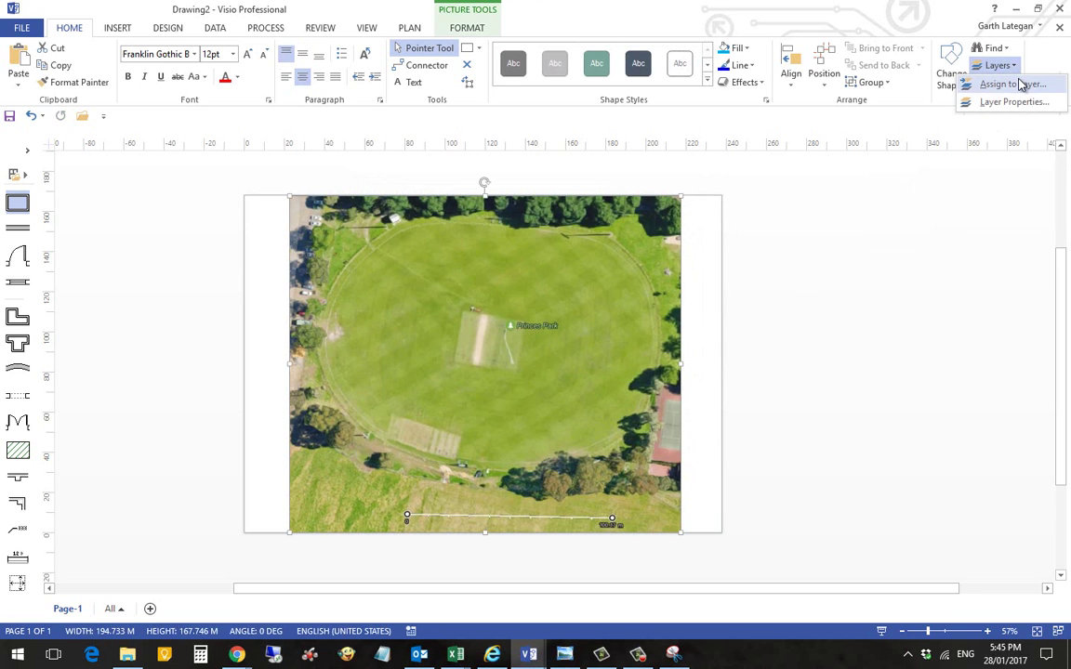
left_click(1020, 85)
left_click(429, 274)
left_click(567, 415)
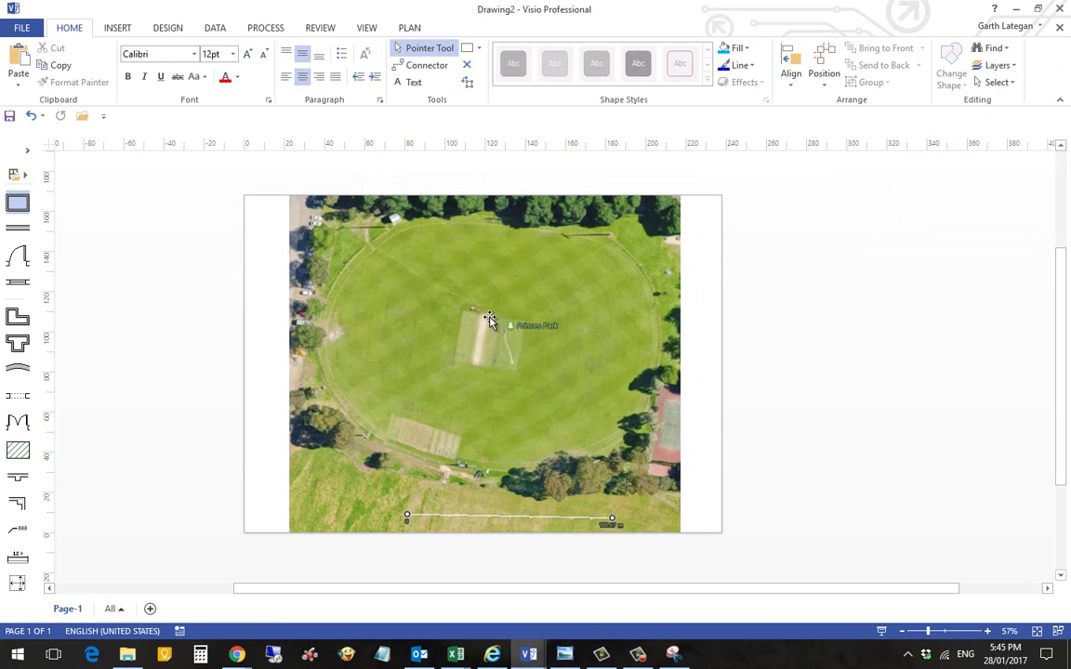
left_click_drag(485, 313, 438, 297)
key("Left")
key("Left")
key("Down")
key("Down")
key("Up")
key("Up")
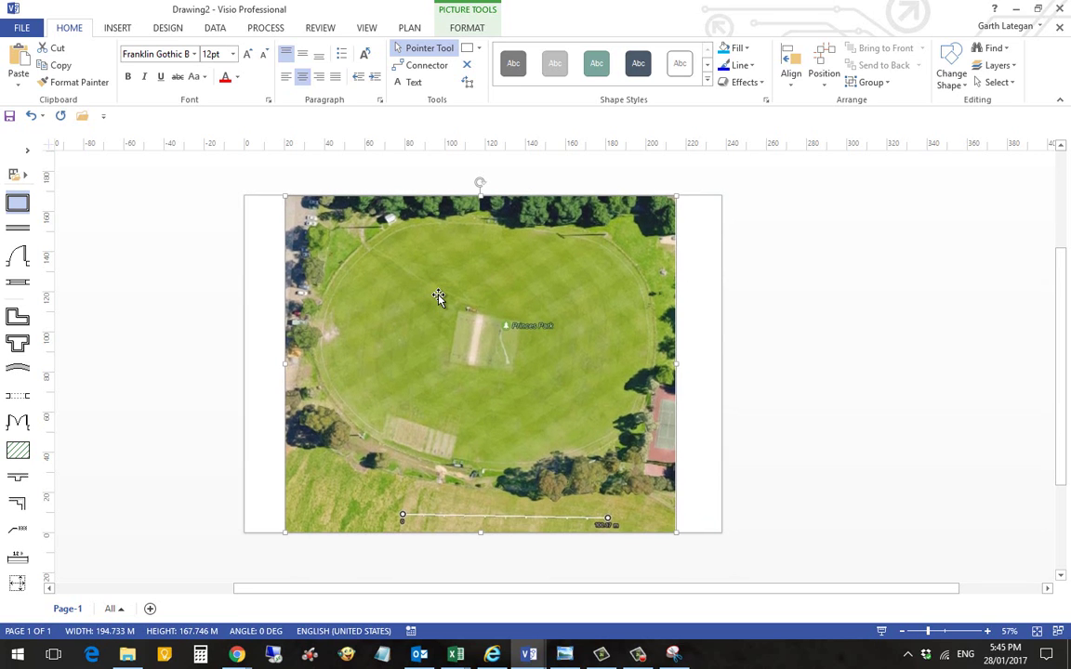
Lock the Background layer in Layer Properties
left_click(998, 65)
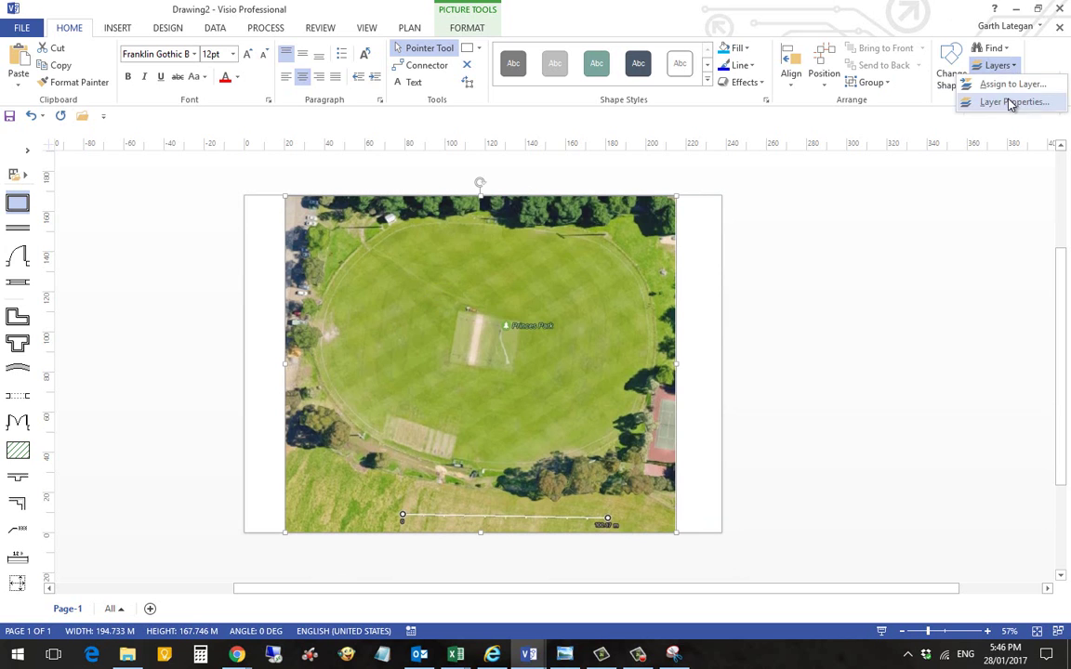
left_click(1009, 101)
left_click(604, 236)
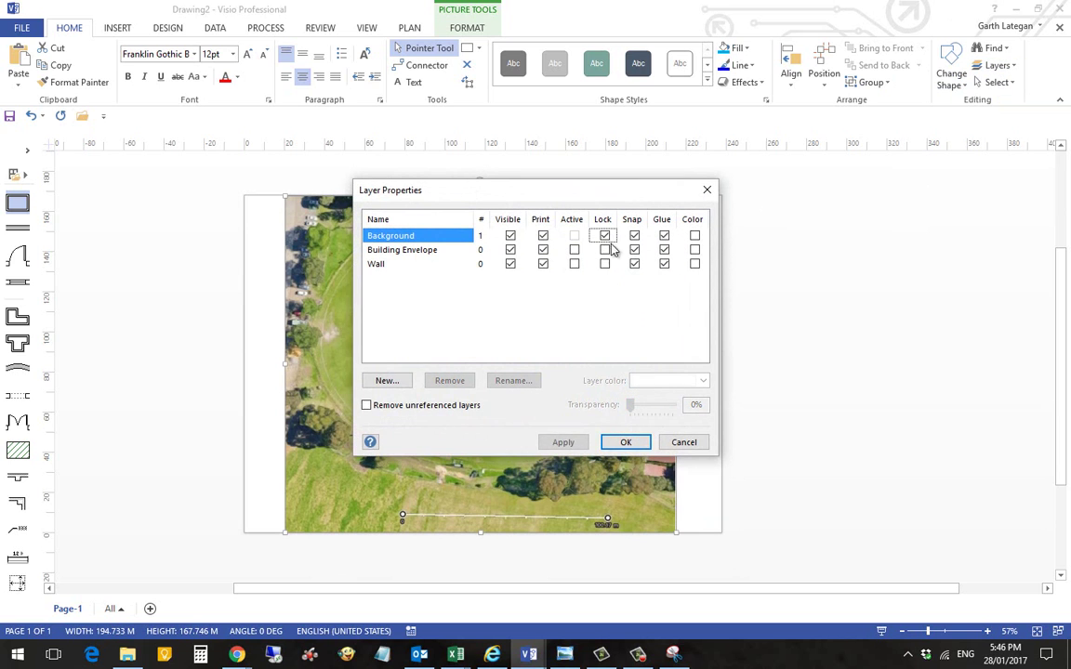
left_click(625, 443)
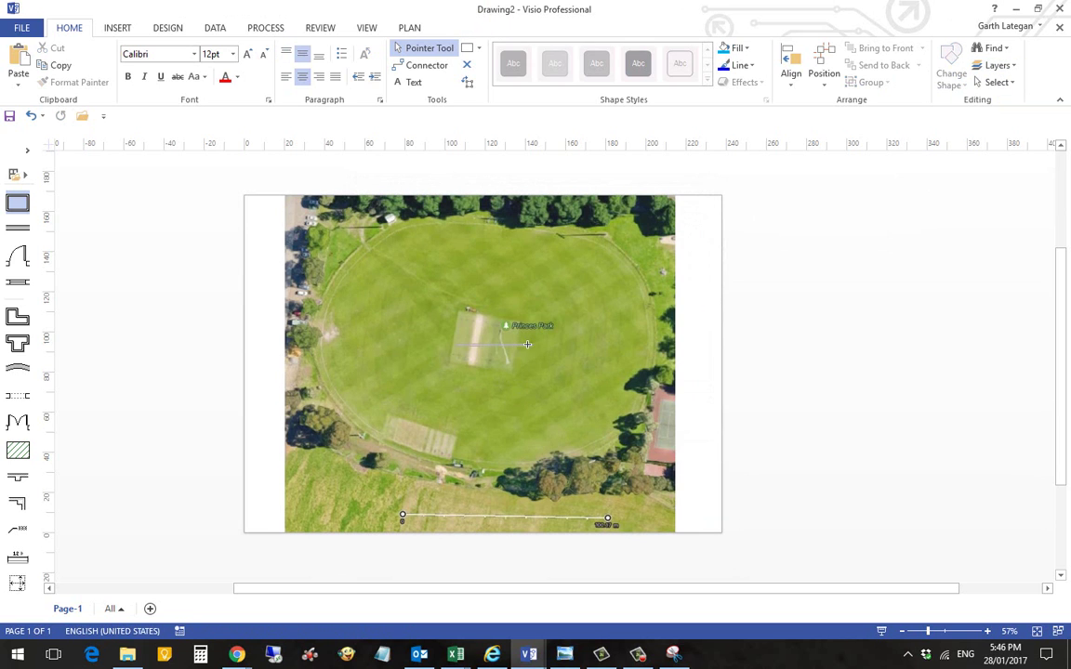
Test the lock by hiding the Background layer, then make it visible again
left_click(998, 66)
left_click(1007, 102)
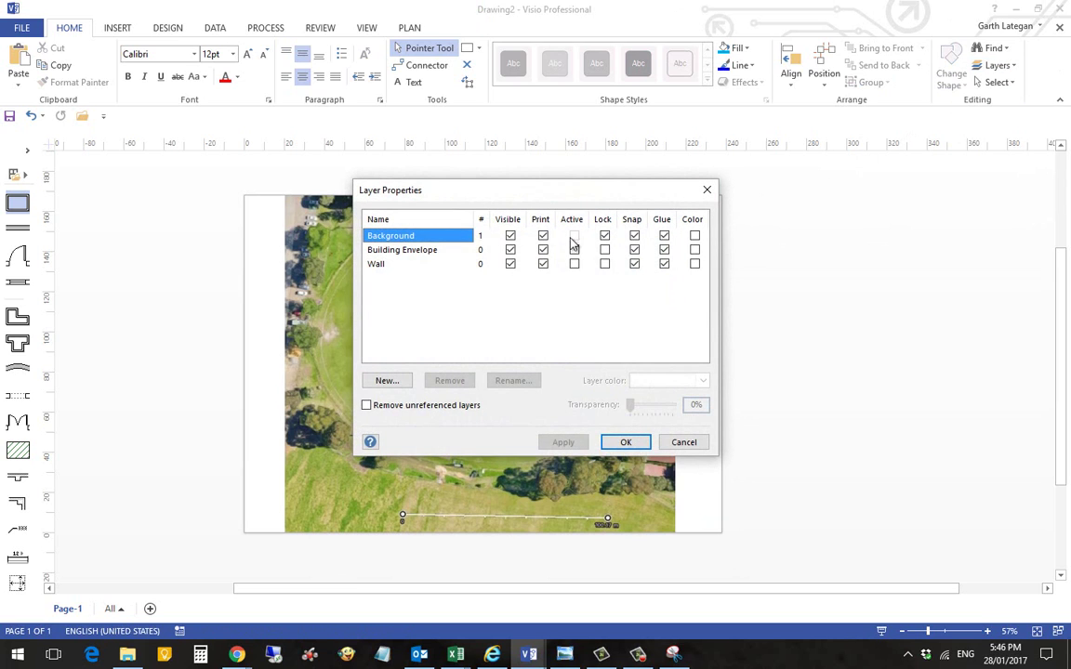
left_click(510, 237)
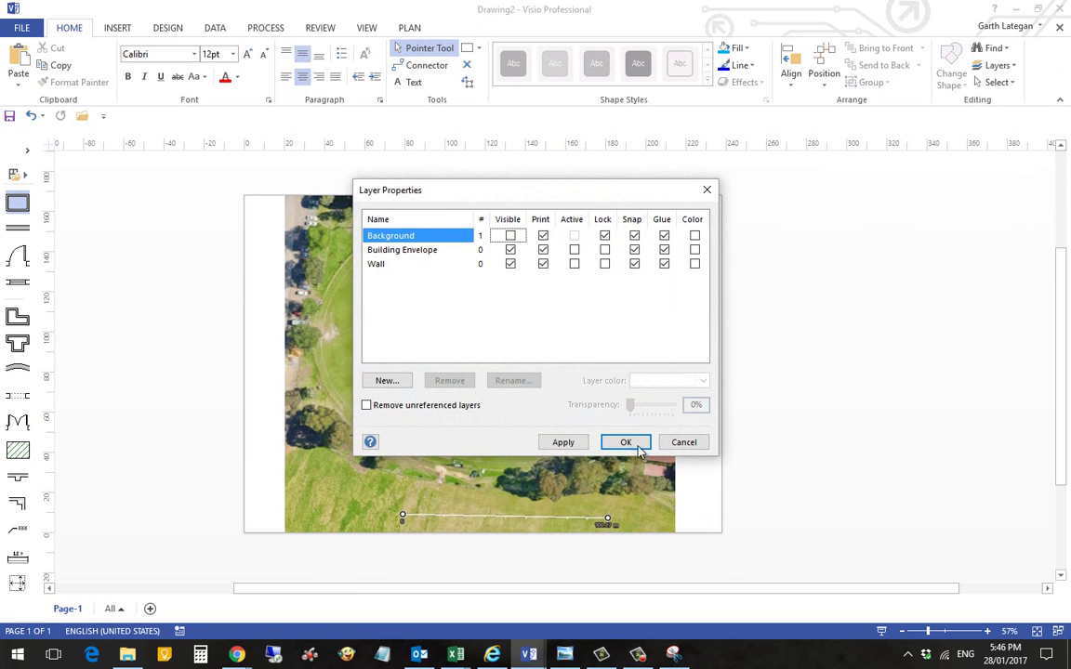
left_click(566, 442)
left_click(636, 445)
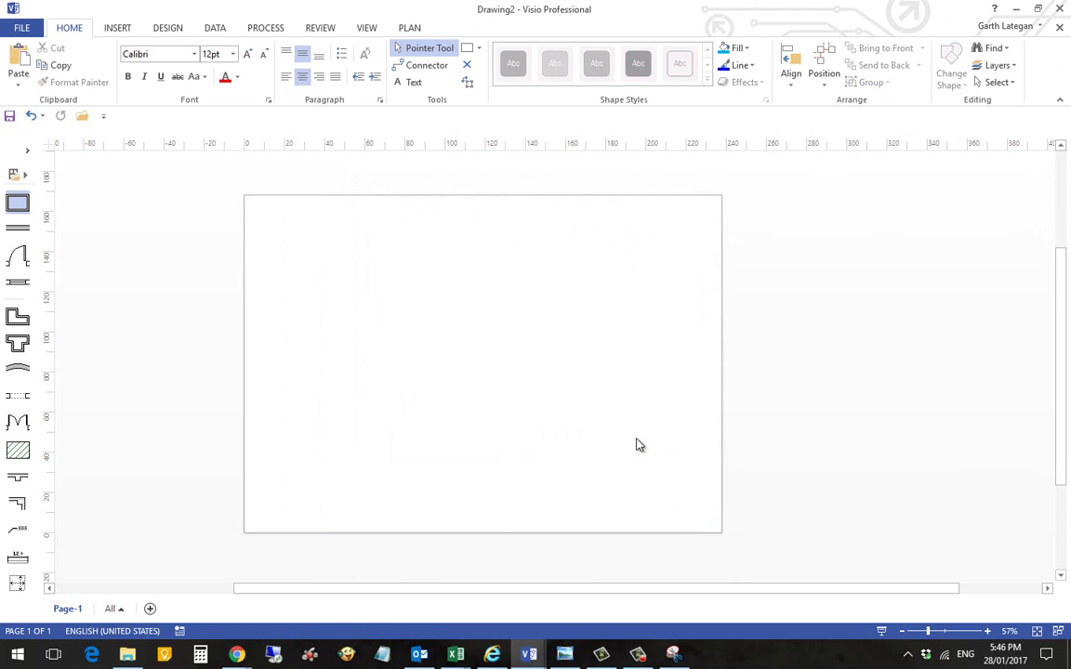
left_click(999, 66)
left_click(1010, 101)
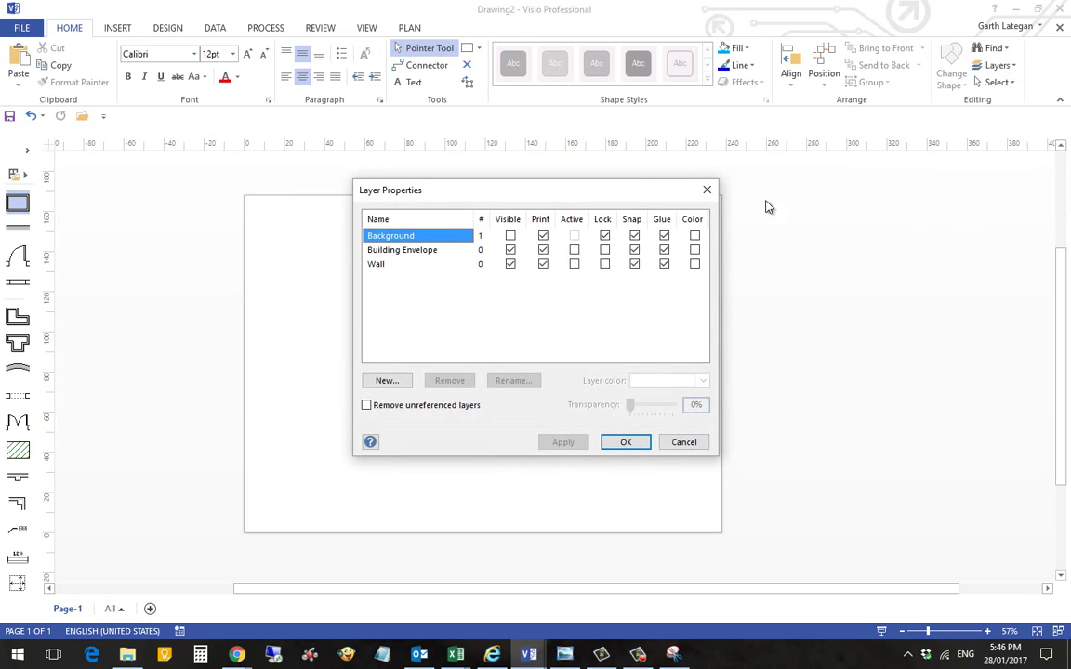
left_click(565, 443)
left_click(623, 442)
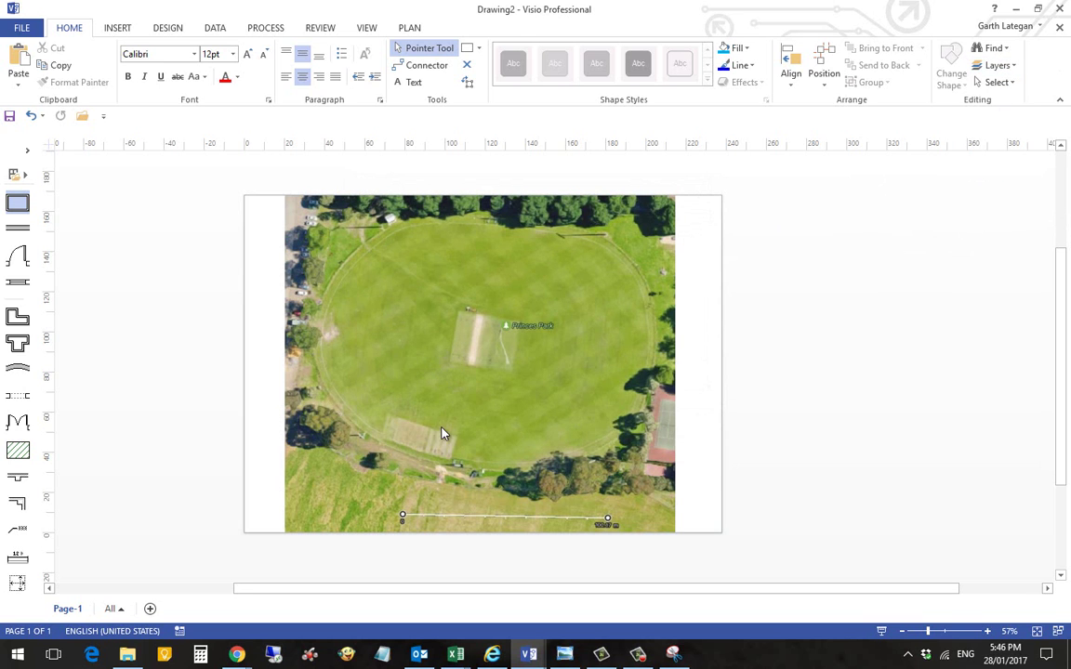
Draw an ellipse over the cricket oval, resized to about 170 m by 132.588 m
left_click(118, 28)
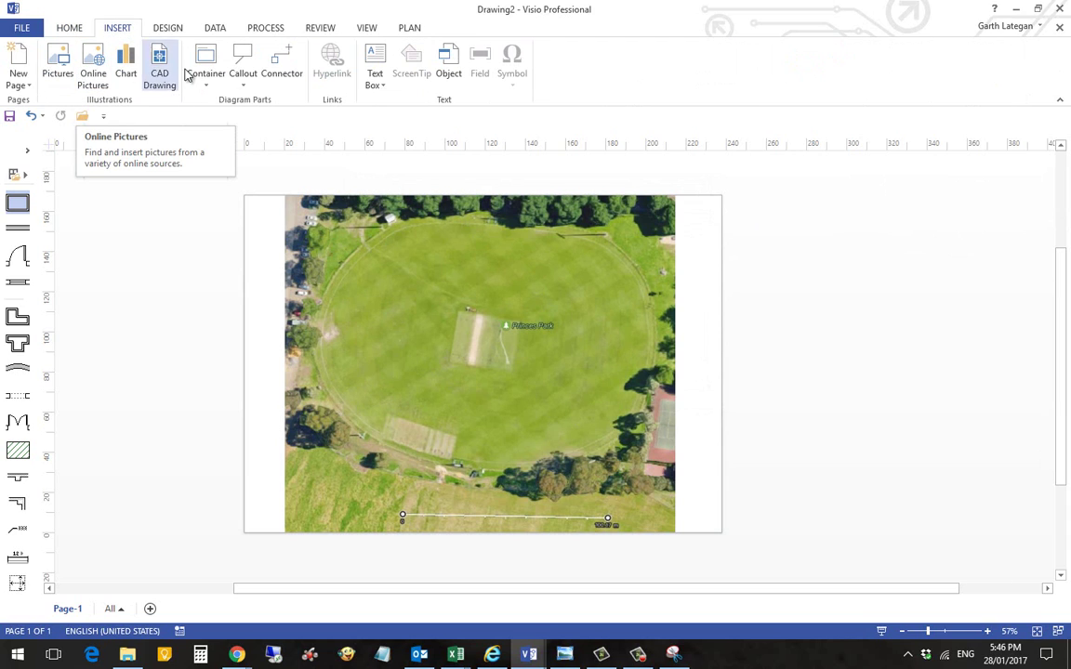
left_click(68, 28)
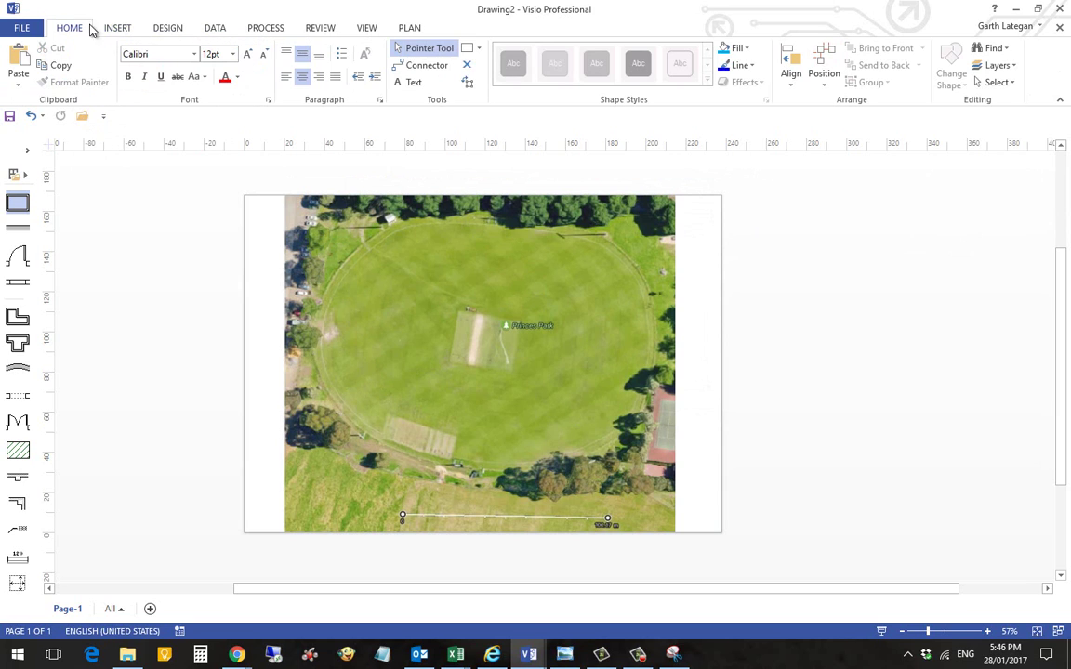
left_click(478, 47)
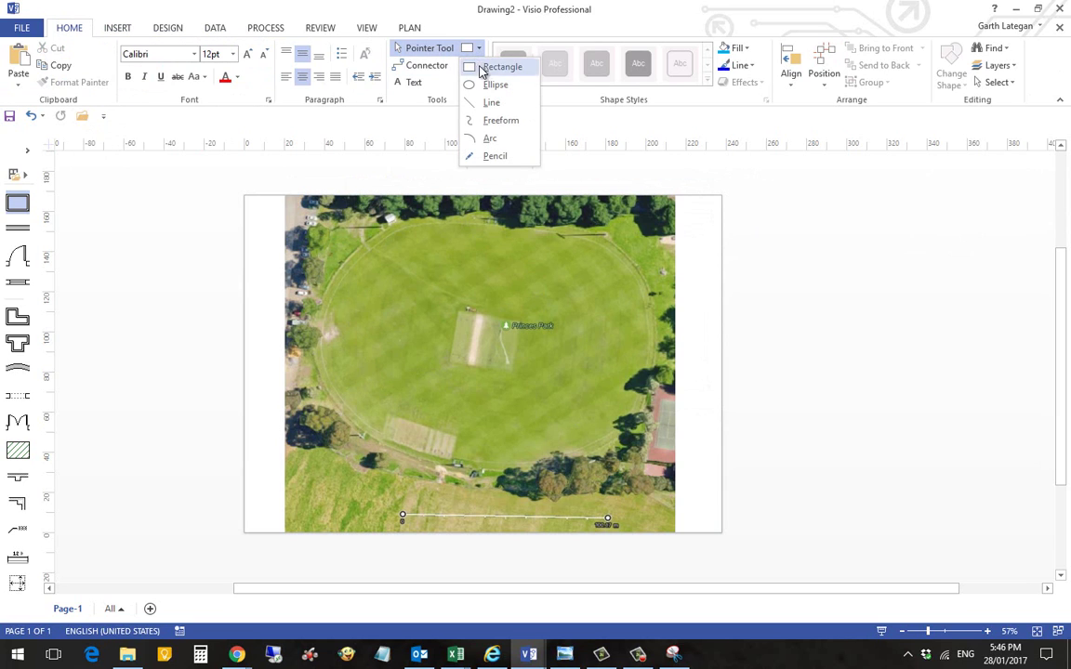
left_click(494, 85)
left_click_drag(353, 223, 656, 472)
left_click_drag(350, 348, 314, 341)
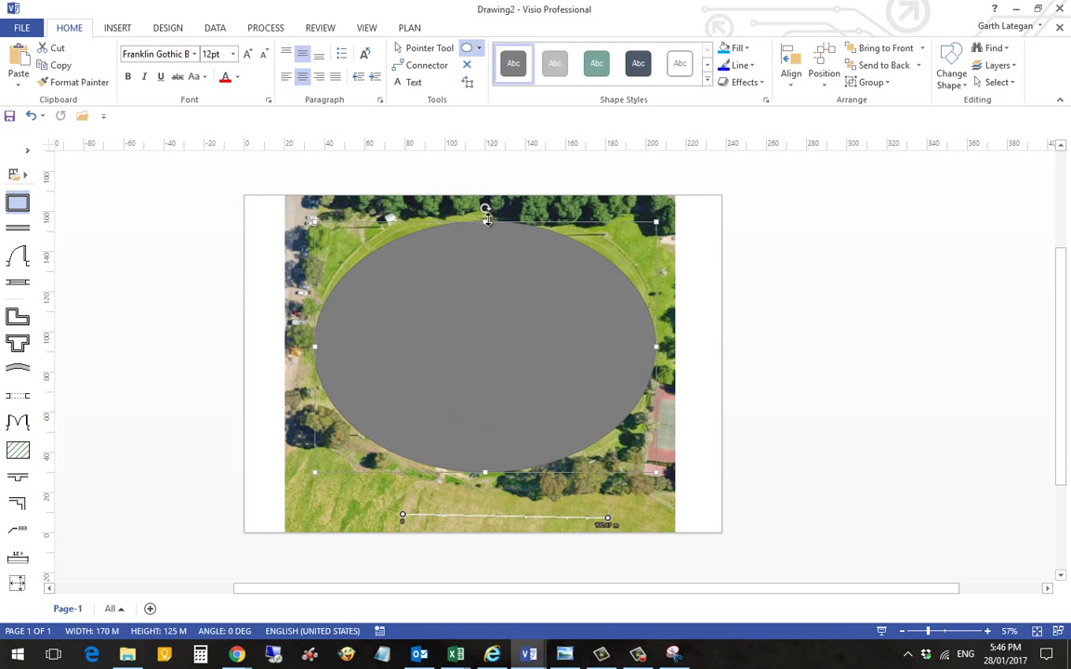
left_click_drag(484, 221, 484, 212)
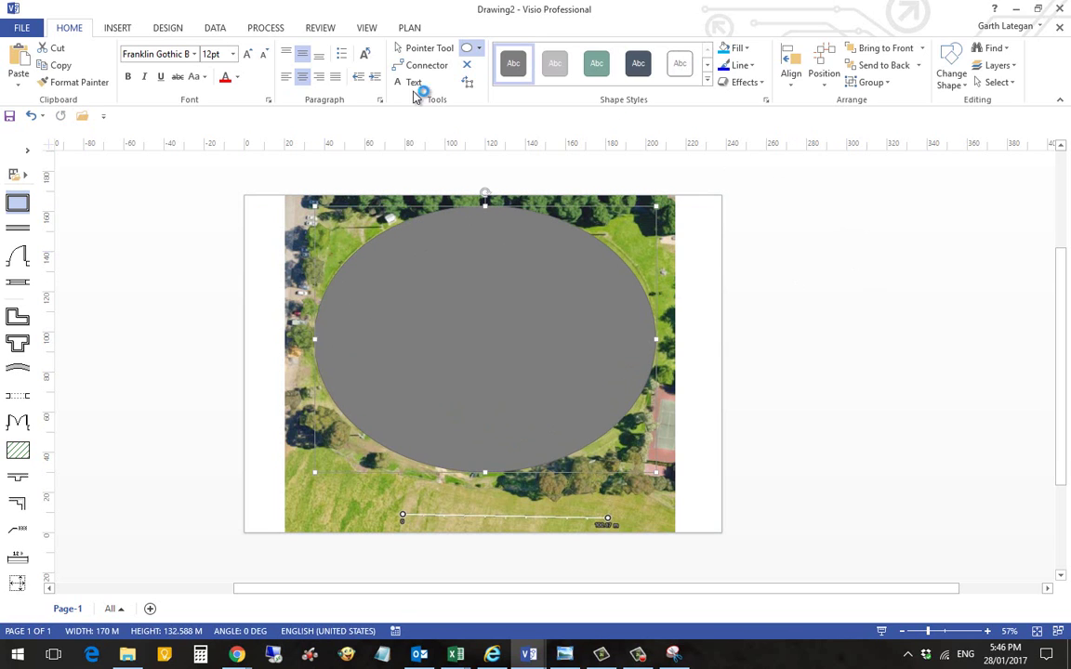
Fill the ellipse with green
left_click(738, 48)
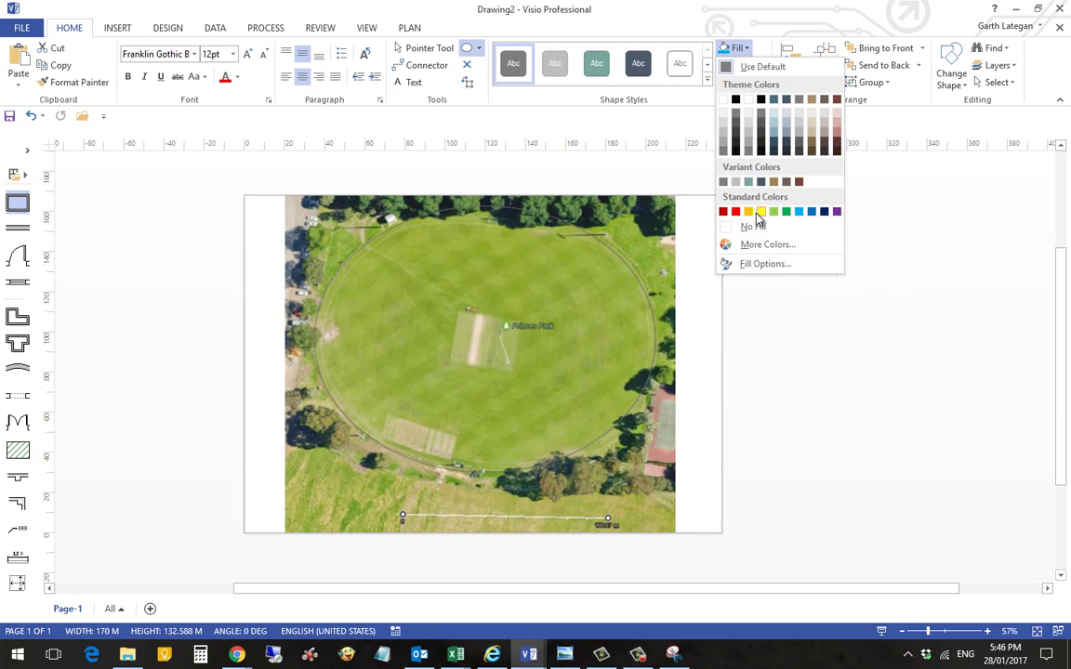
left_click(781, 211)
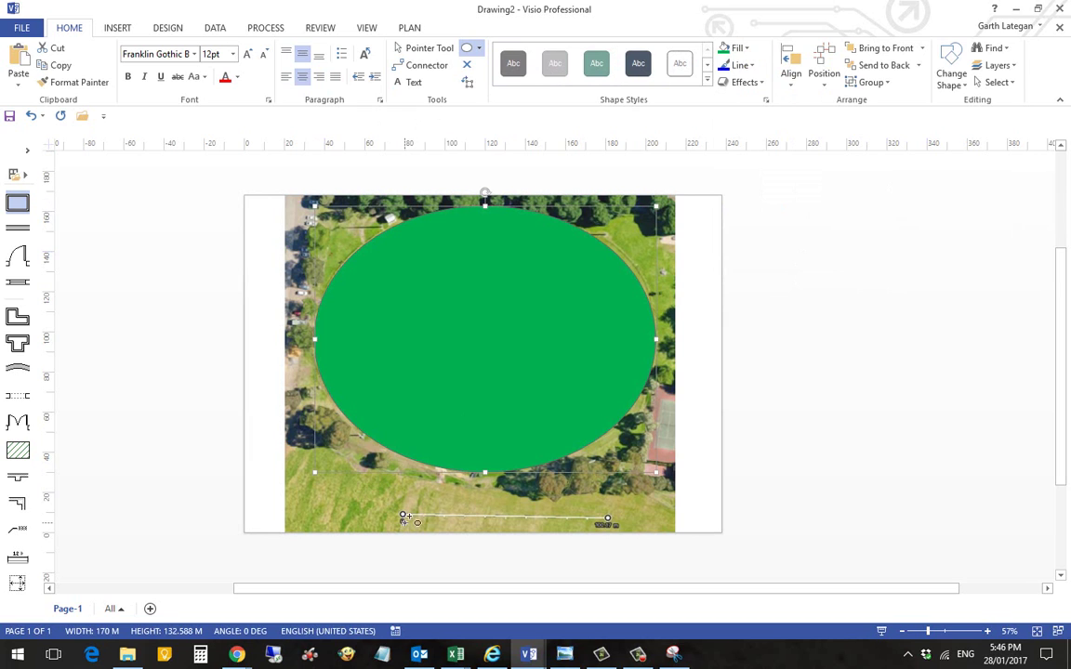
left_click(1000, 65)
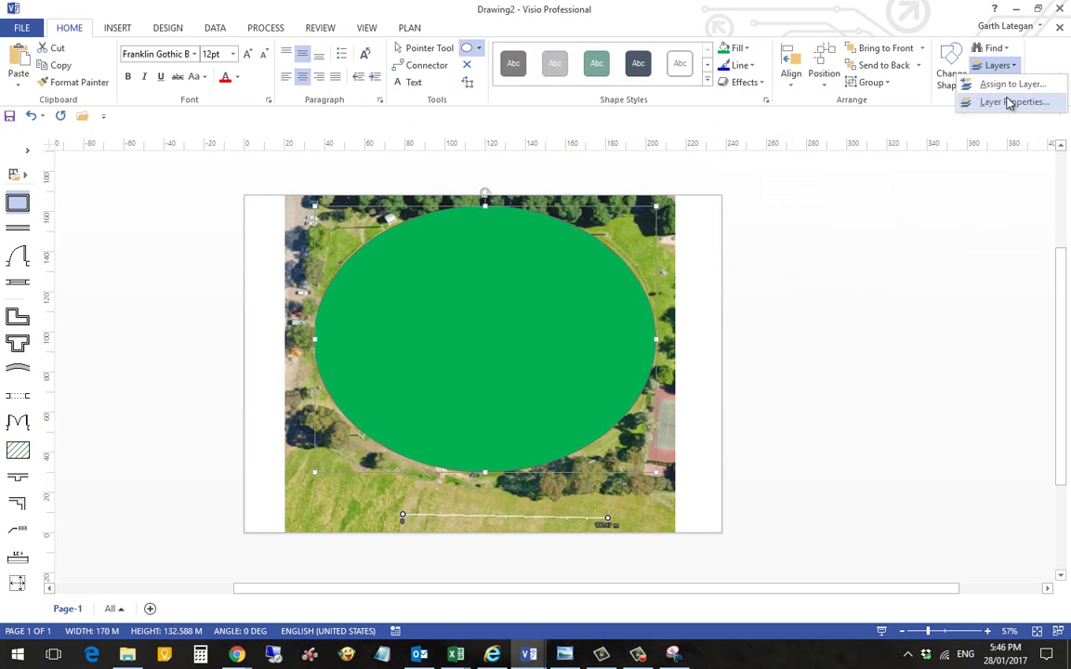
Toggle the Background layer's visibility off and back on, then delete the green ellipse
left_click(1008, 102)
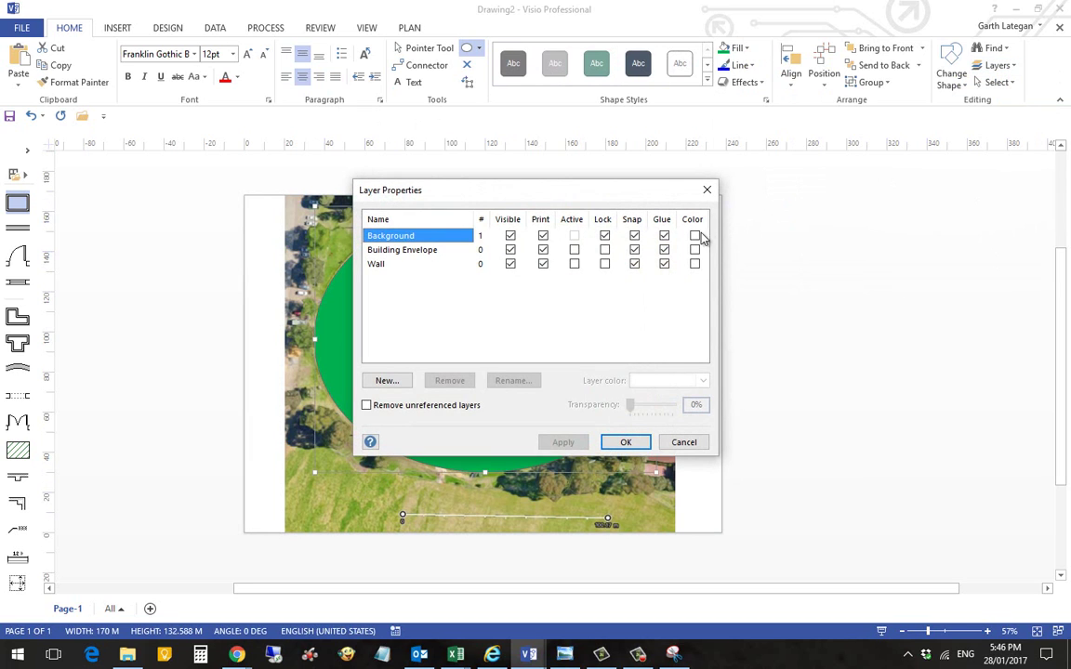
left_click(510, 236)
left_click(564, 442)
left_click(626, 443)
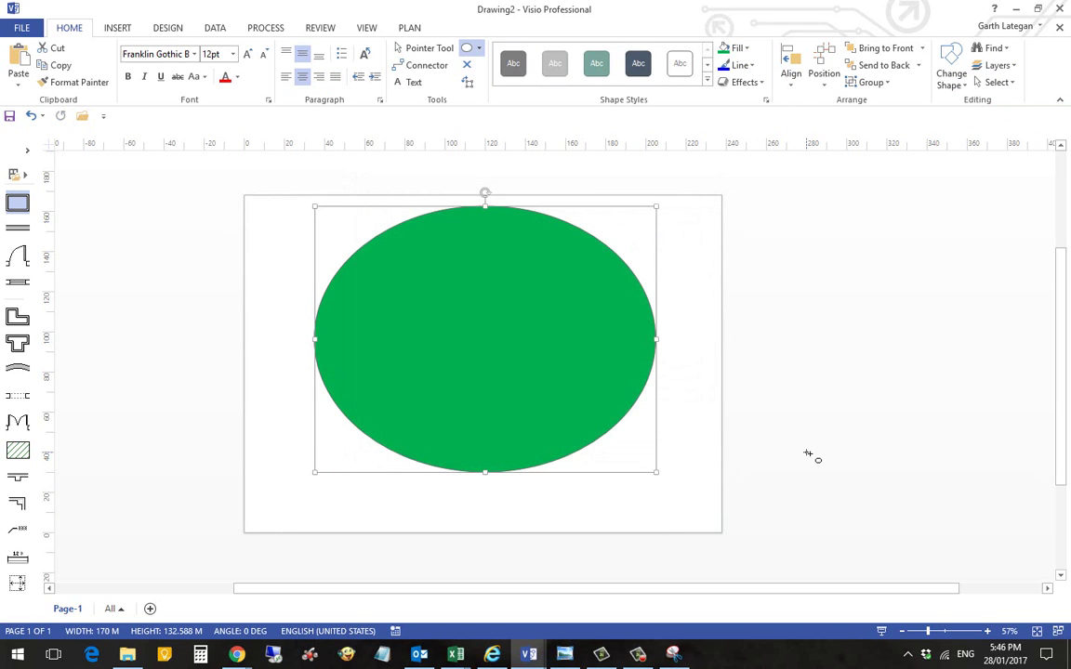
left_click(997, 65)
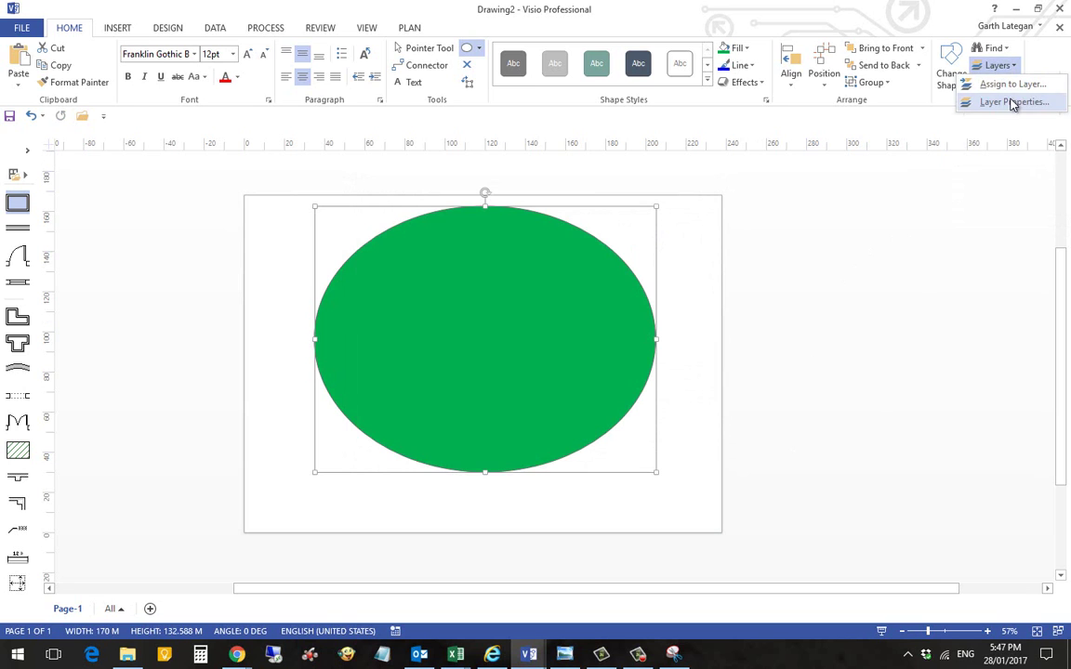
left_click(1012, 104)
left_click(510, 236)
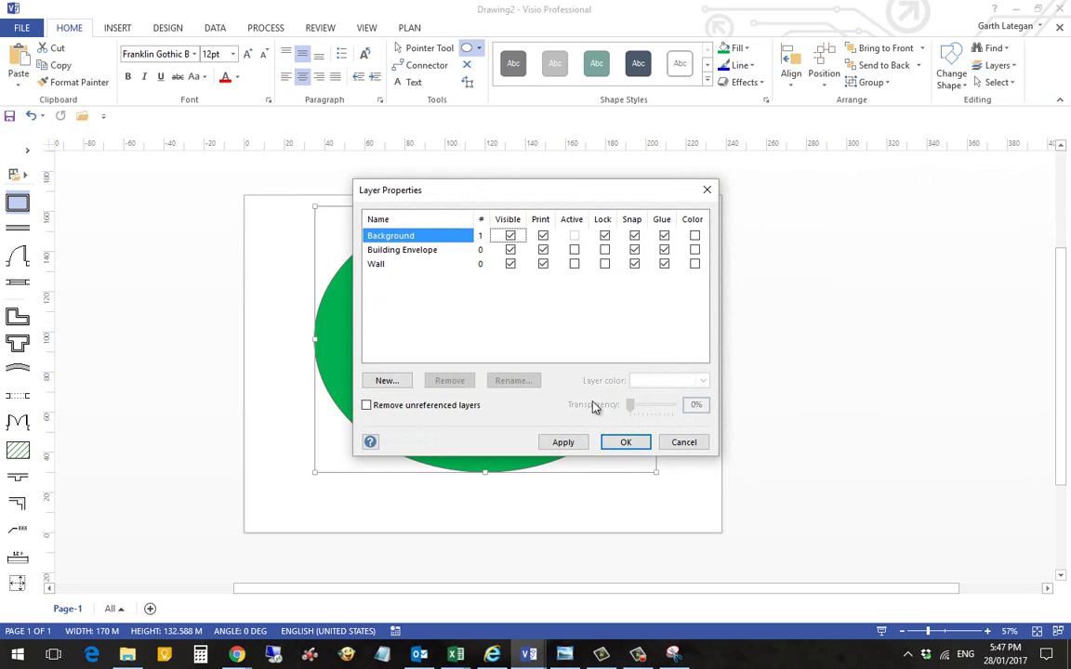
left_click(577, 444)
left_click(625, 443)
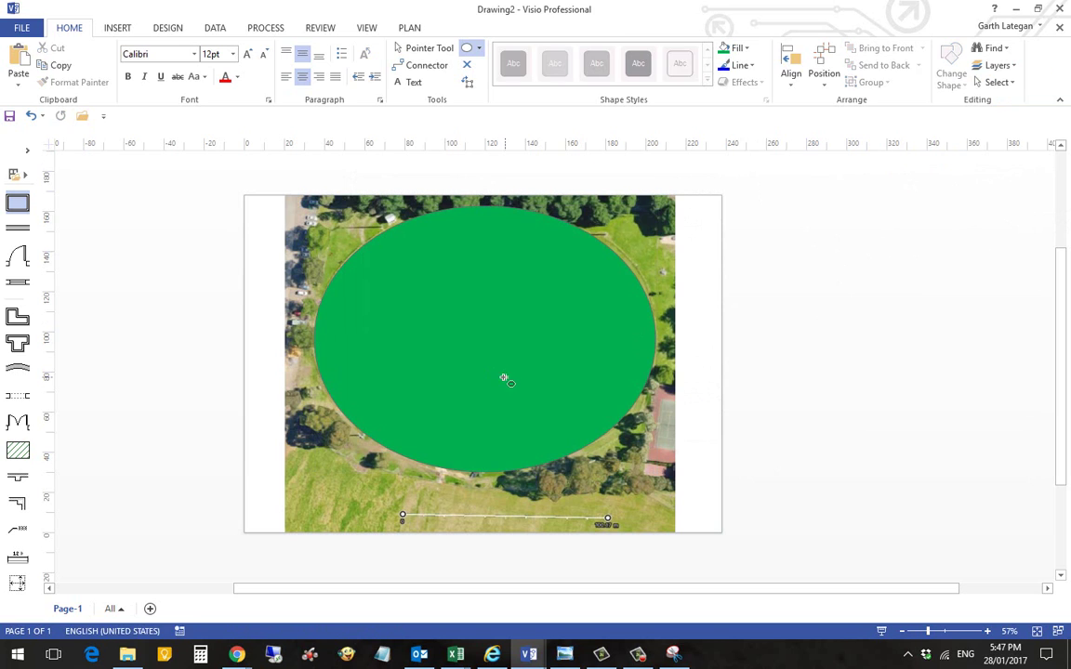
left_click(504, 380)
key("Delete")
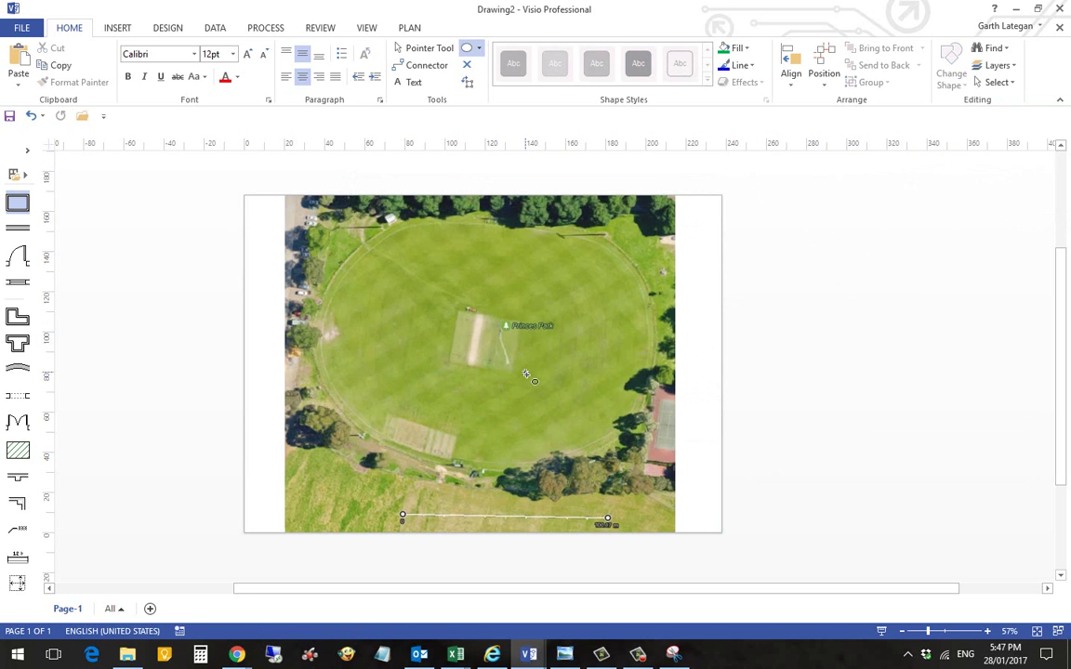
Draw a small rectangle on the oval and zoom in closely around it
left_click_drag(365, 287, 413, 327)
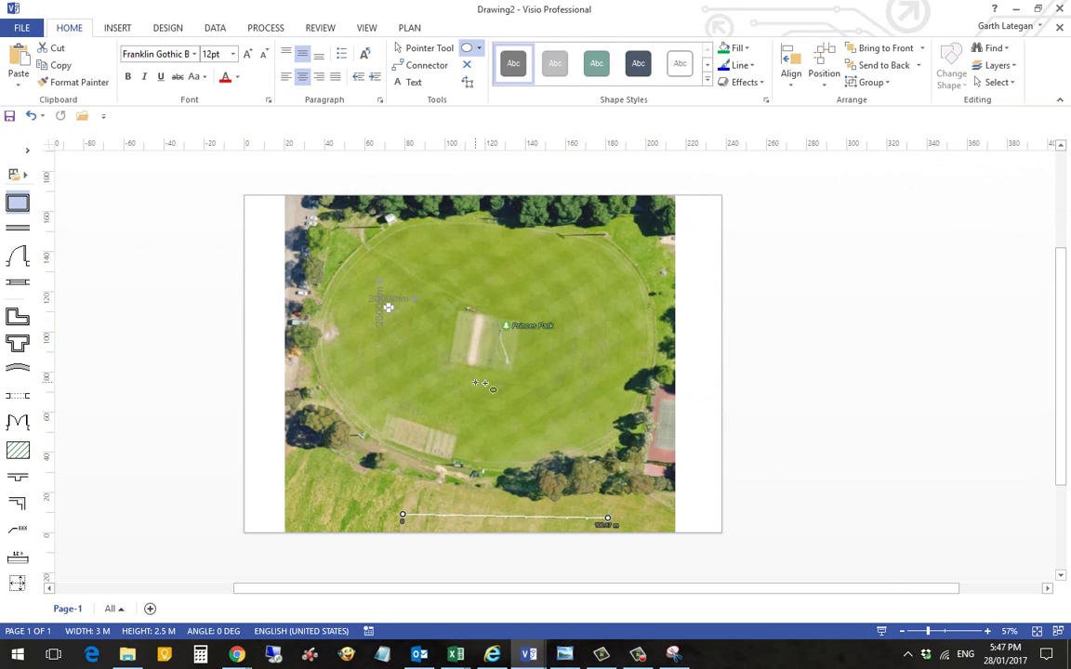
left_click(987, 631)
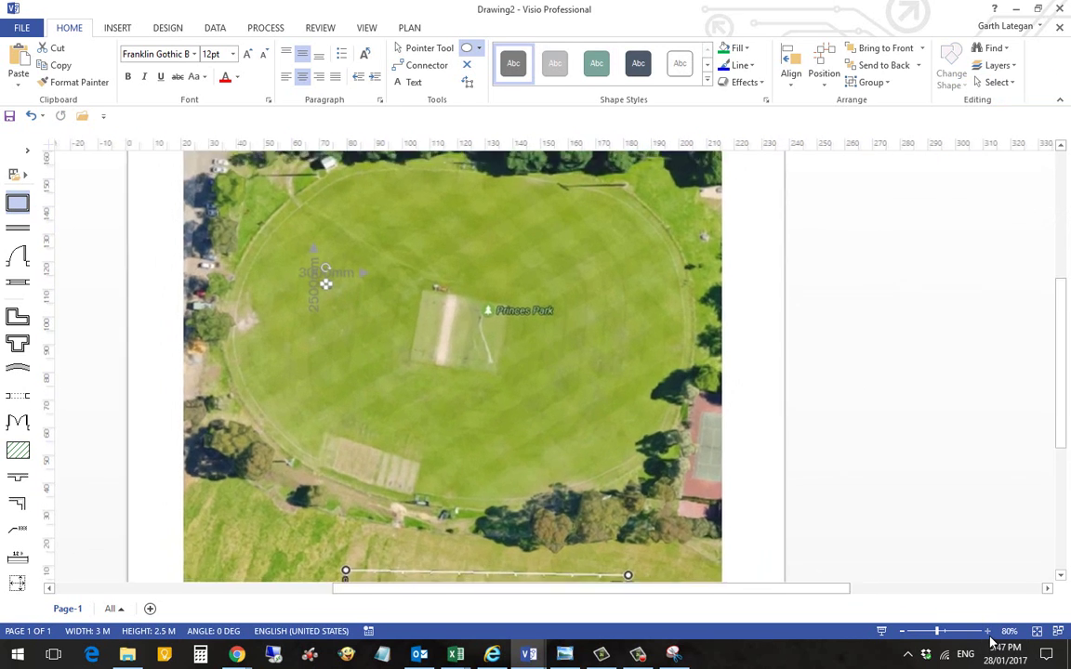
left_click(987, 631)
left_click_drag(732, 591, 650, 591)
scroll(461, 417, "up", 3)
left_click(991, 633)
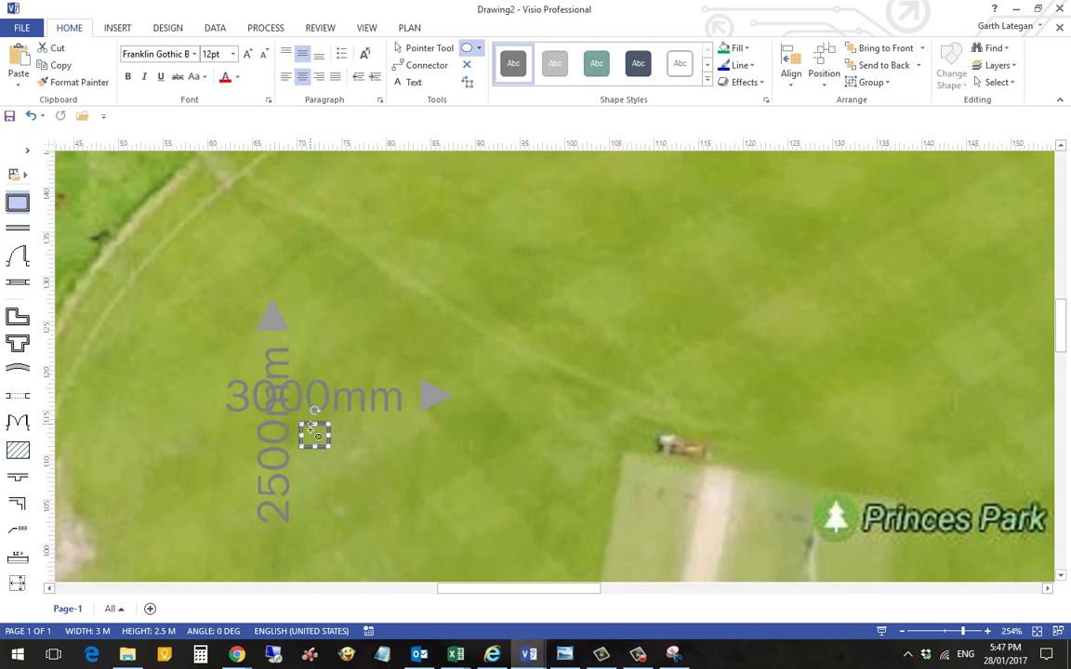
Change the rectangle's Length from 2.5 m to 3 m in its properties
right_click(311, 430)
left_click(289, 430)
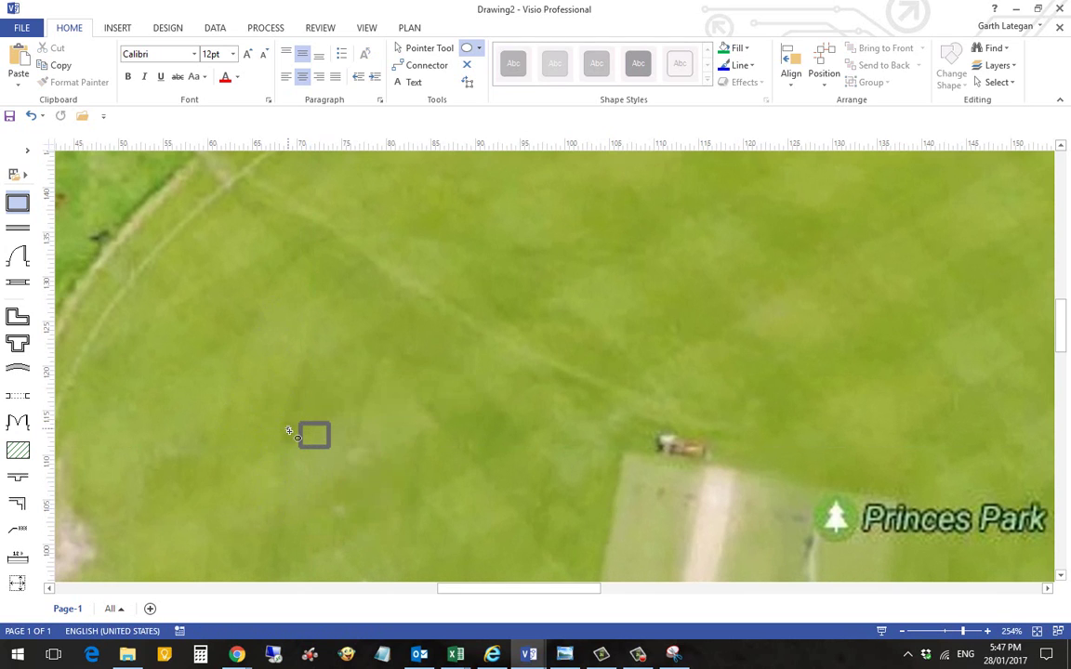
left_click(310, 432)
right_click(307, 431)
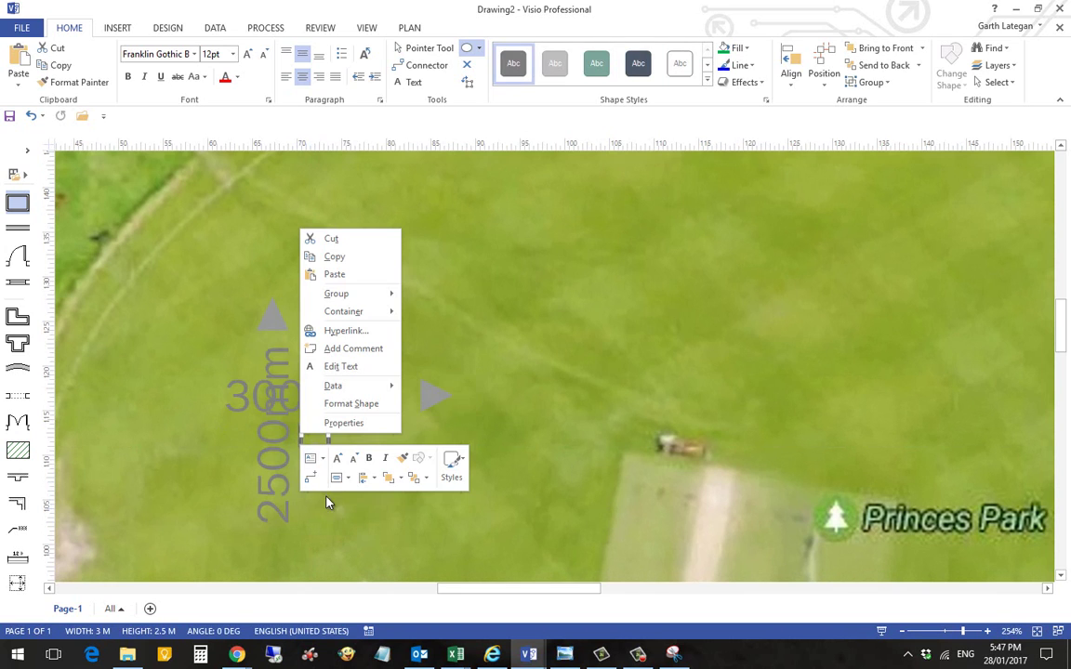
left_click(351, 420)
left_click(468, 300)
left_click(463, 298)
left_click_drag(463, 298, 442, 302)
type("3")
left_click(581, 386)
left_click(447, 425)
left_click_drag(322, 430, 325, 428)
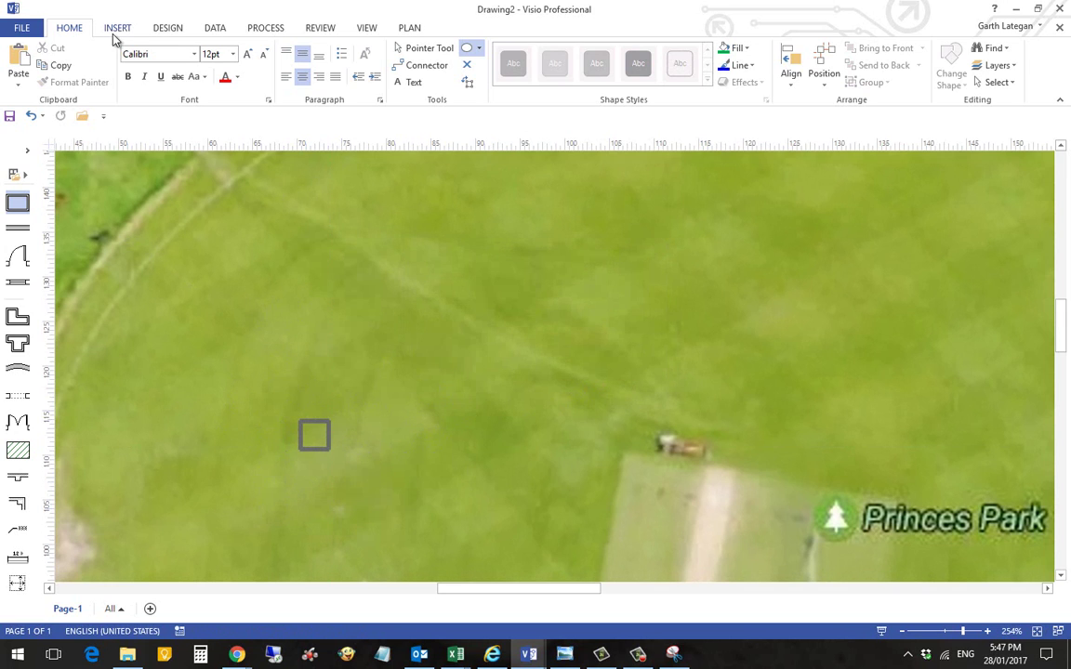
Ctrl-drag a copy of the 3 m square directly below the original
left_click(409, 48)
left_click(318, 425)
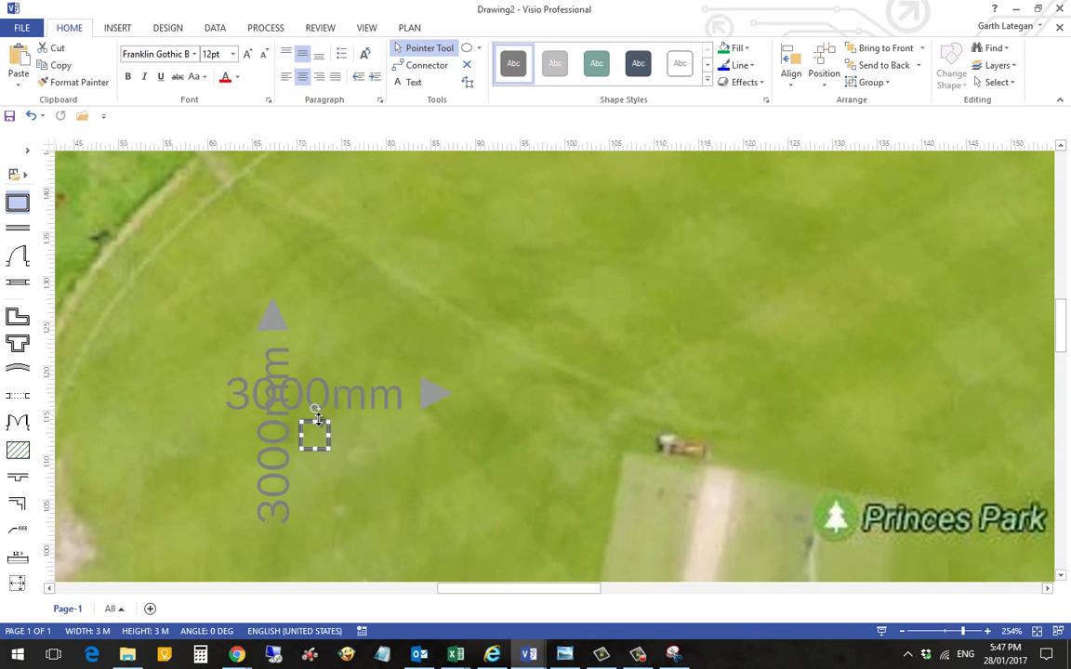
left_click_drag(315, 435, 316, 481)
left_click(395, 473)
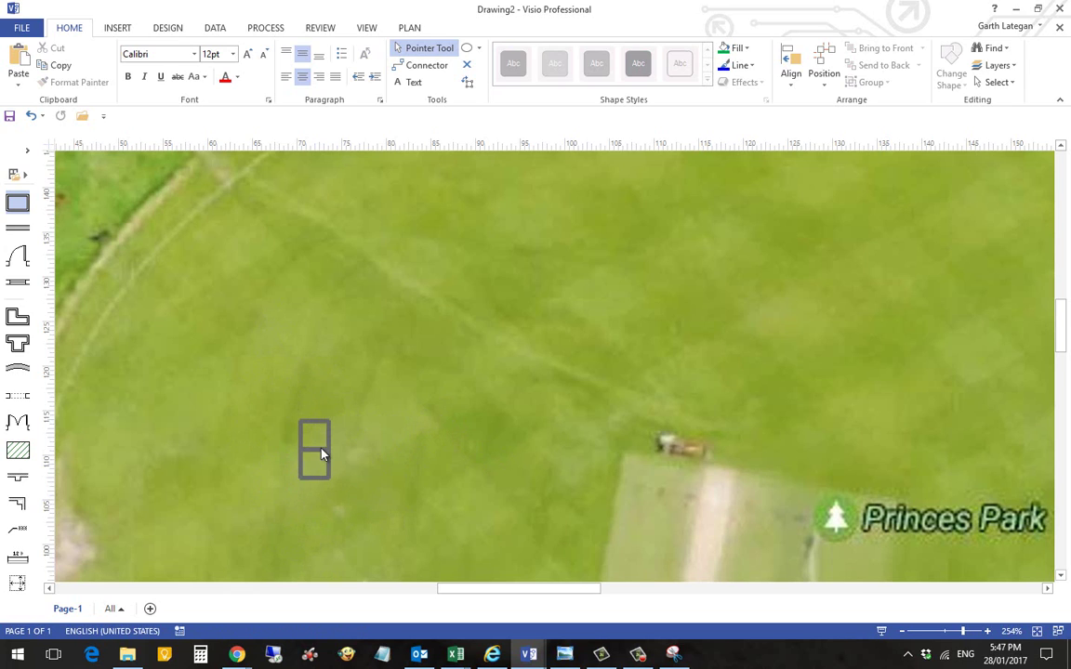
left_click_drag(322, 453, 325, 481)
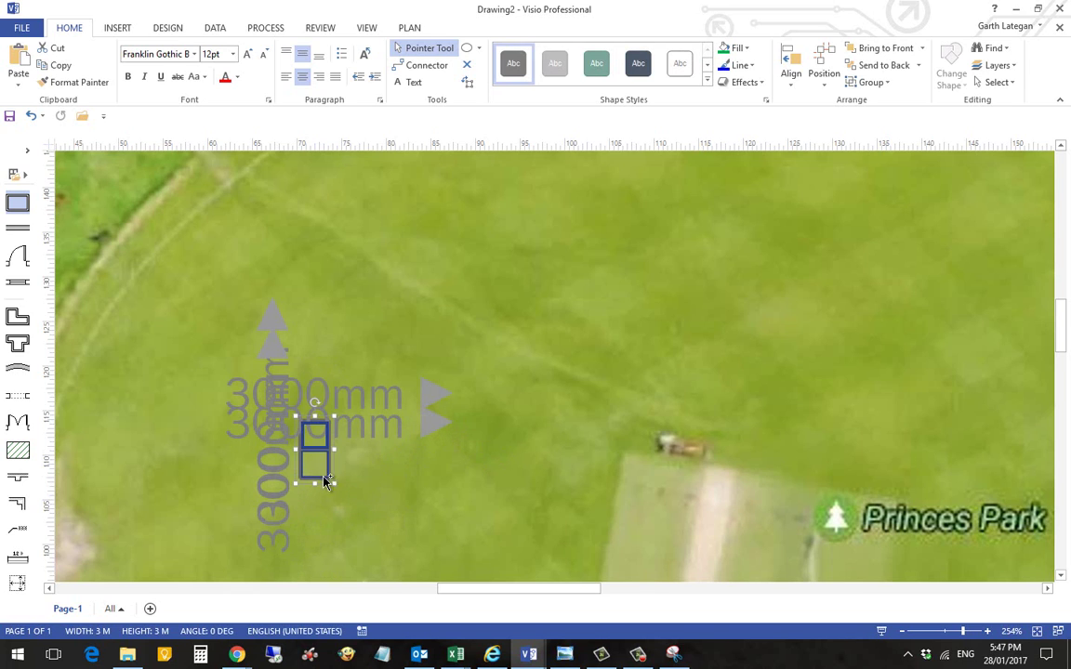
left_click(374, 491)
Copy the pair of squares downward to form a column of four
left_click(313, 428)
left_click_drag(317, 485, 386, 528)
scroll(414, 511, "down", 2)
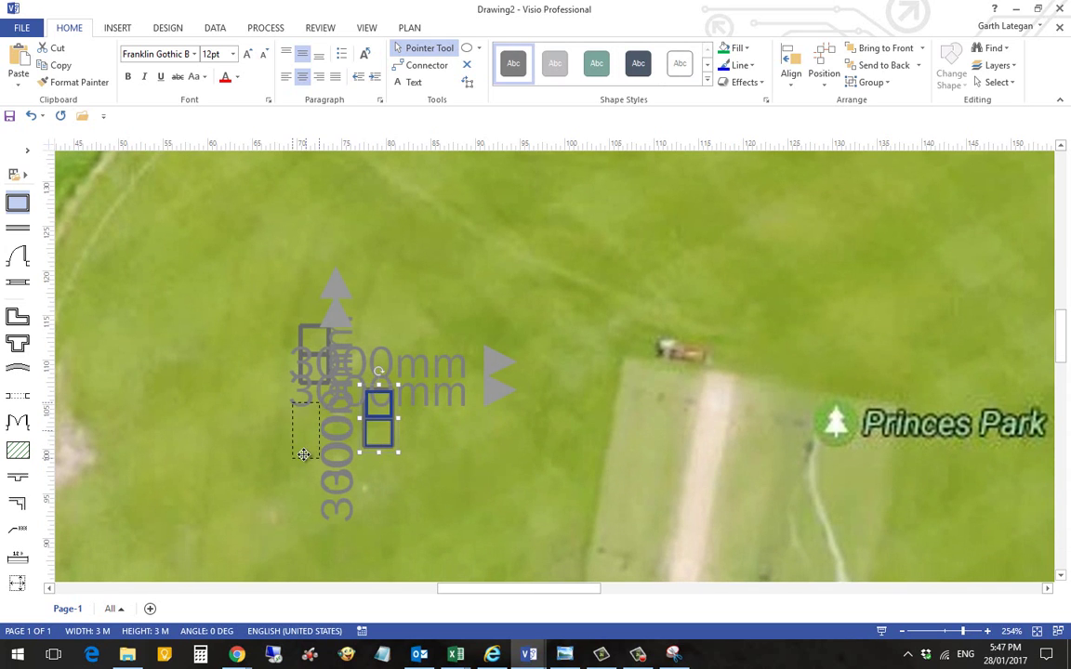
left_click_drag(303, 455, 309, 436)
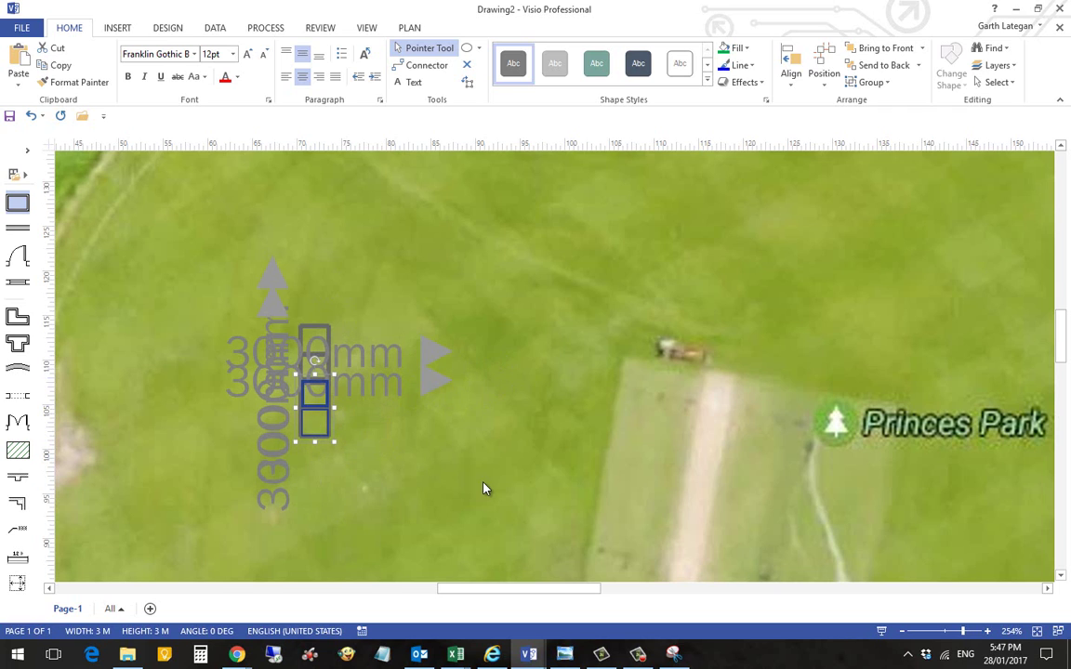
left_click(586, 311)
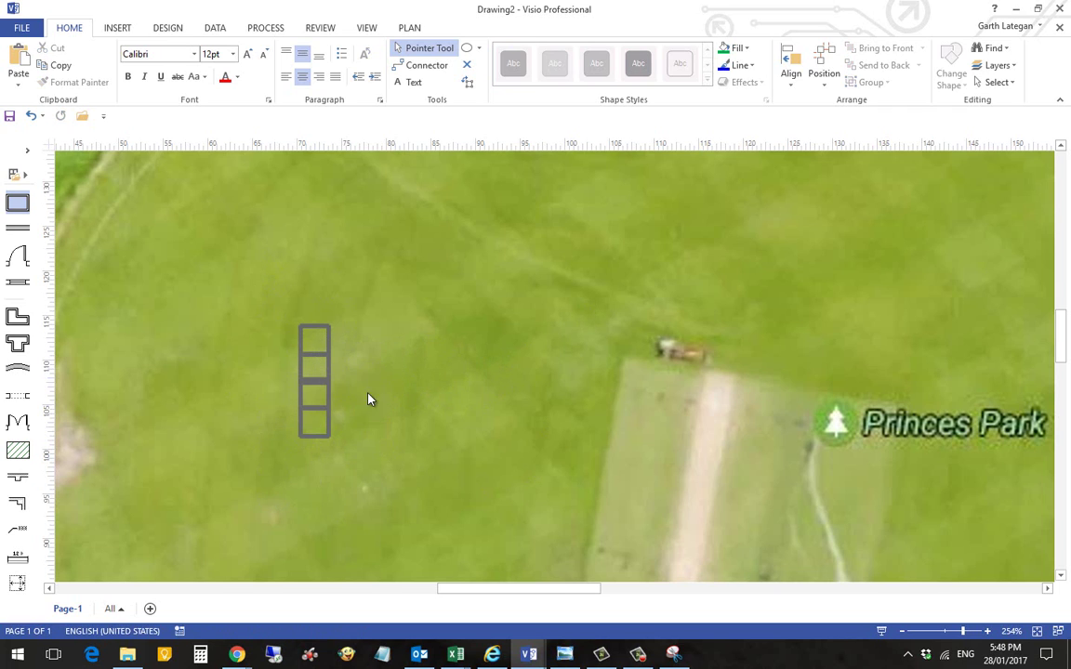
Nudge squares with the arrow keys so the four close into a 12 m column
left_click(328, 406)
left_click(320, 394, "shift")
key("Up")
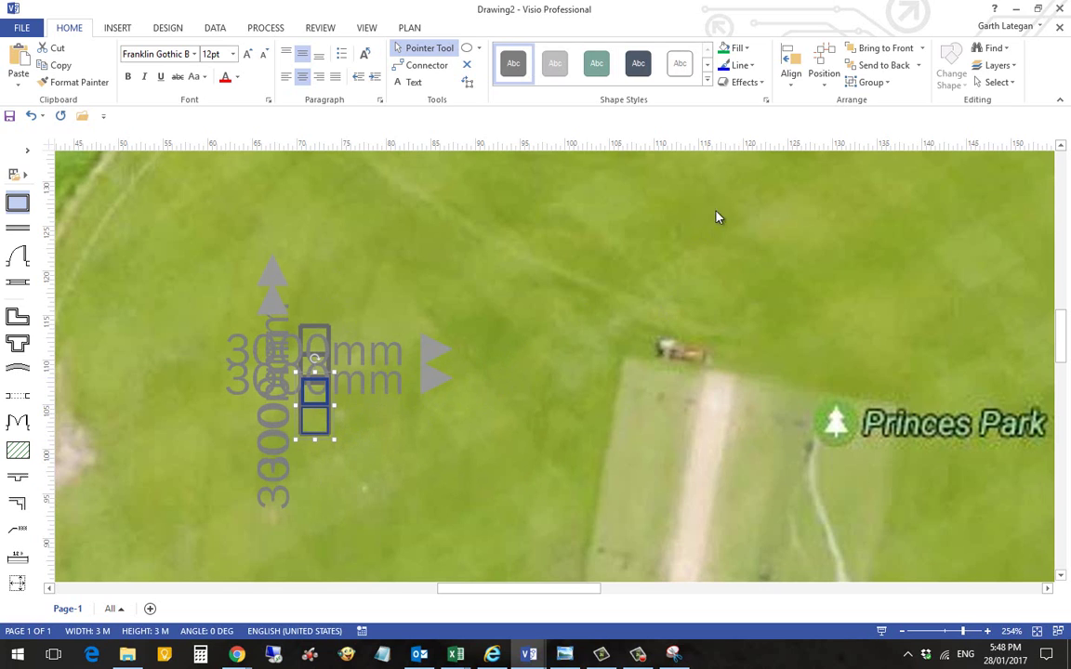
left_click(444, 354)
left_click(324, 388)
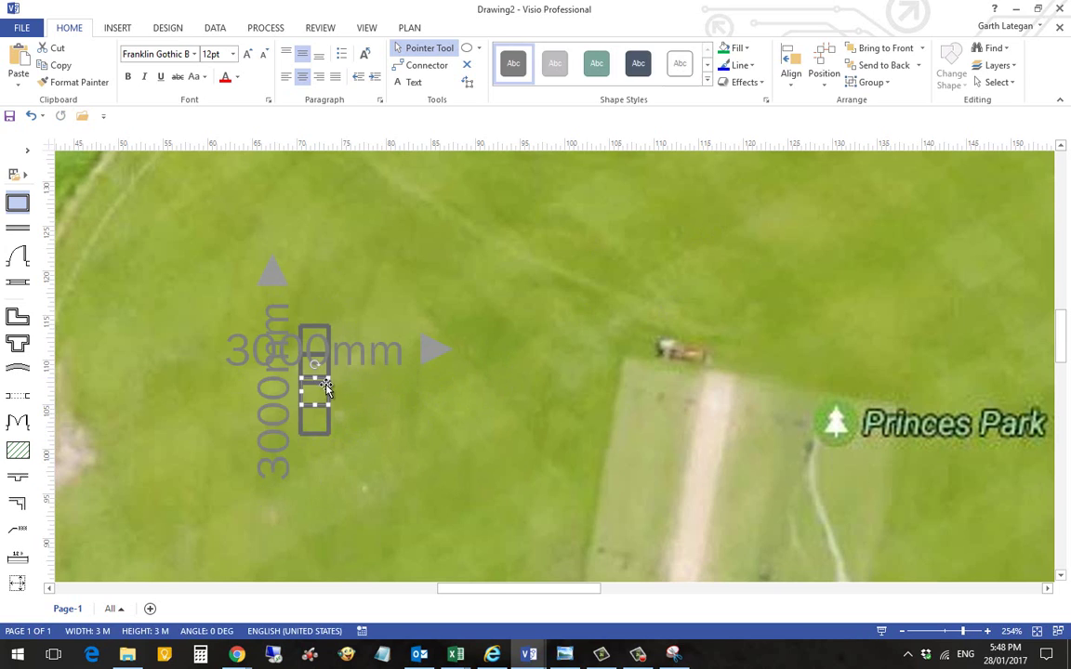
key("Down")
key("Down")
key("Down")
key("Down")
key("Down")
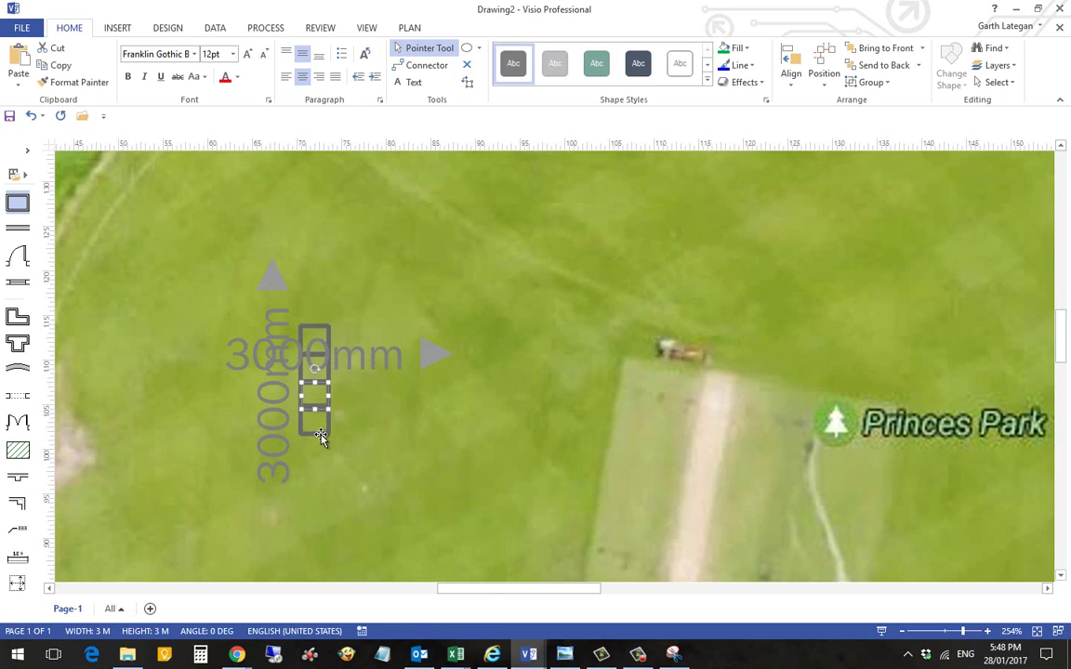
key("Down")
key("Down")
key("Down")
key("Down")
key("Down")
key("Down")
key("Down")
key("Down")
key("Down")
key("Down")
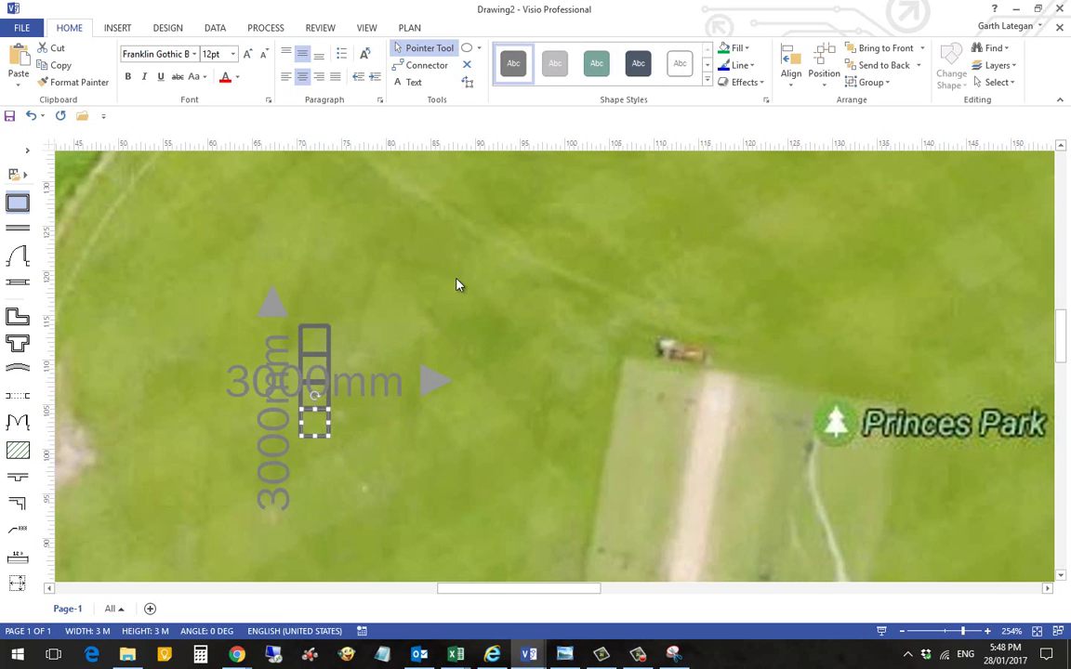
left_click(444, 335)
left_click(327, 422)
left_click(513, 341)
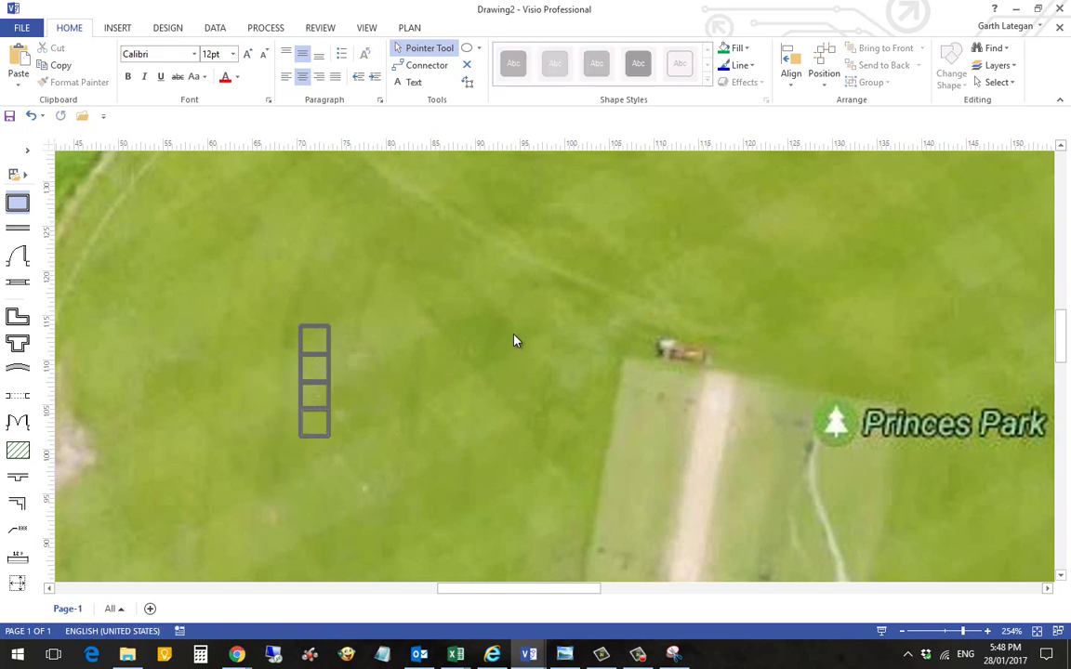
Select the four 3 m stall squares and group them into one column
left_click(308, 355)
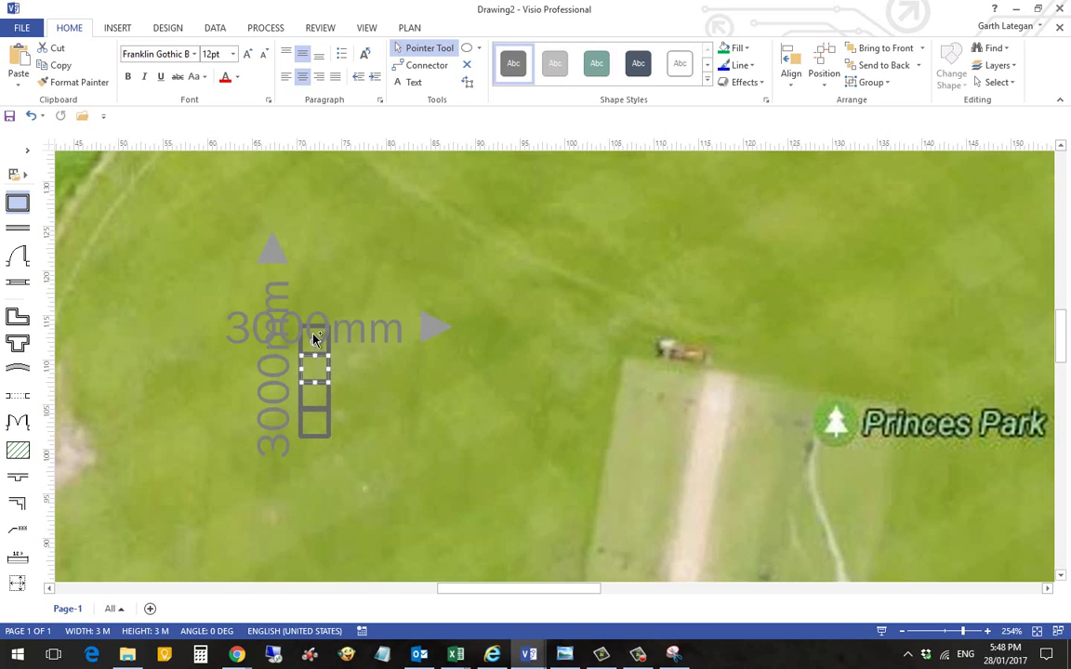
left_click(323, 435)
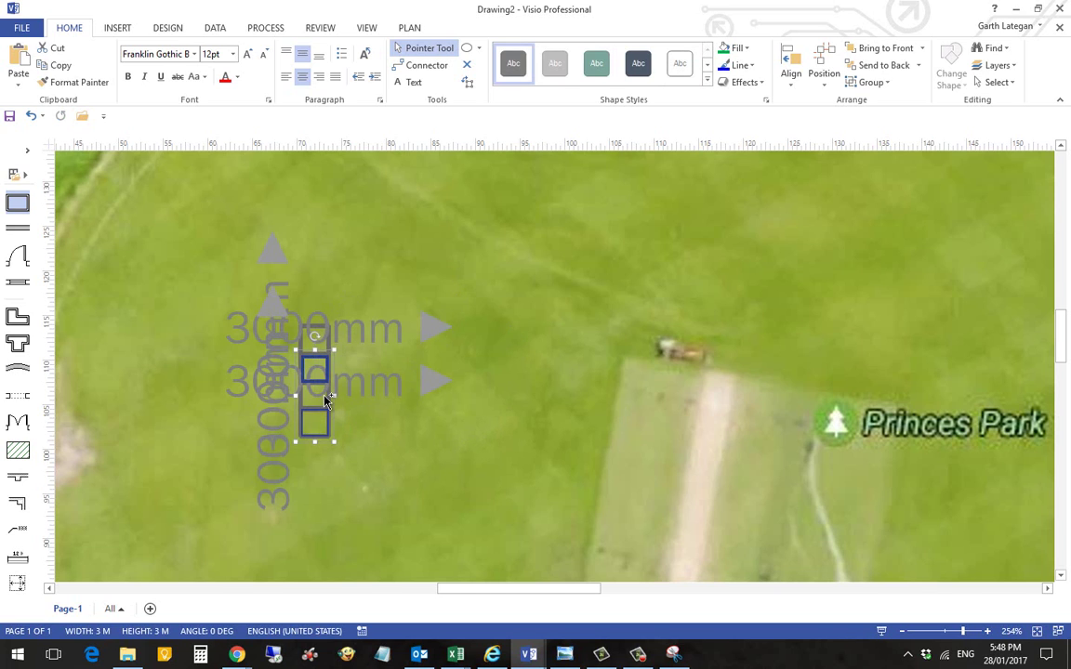
left_click(316, 342)
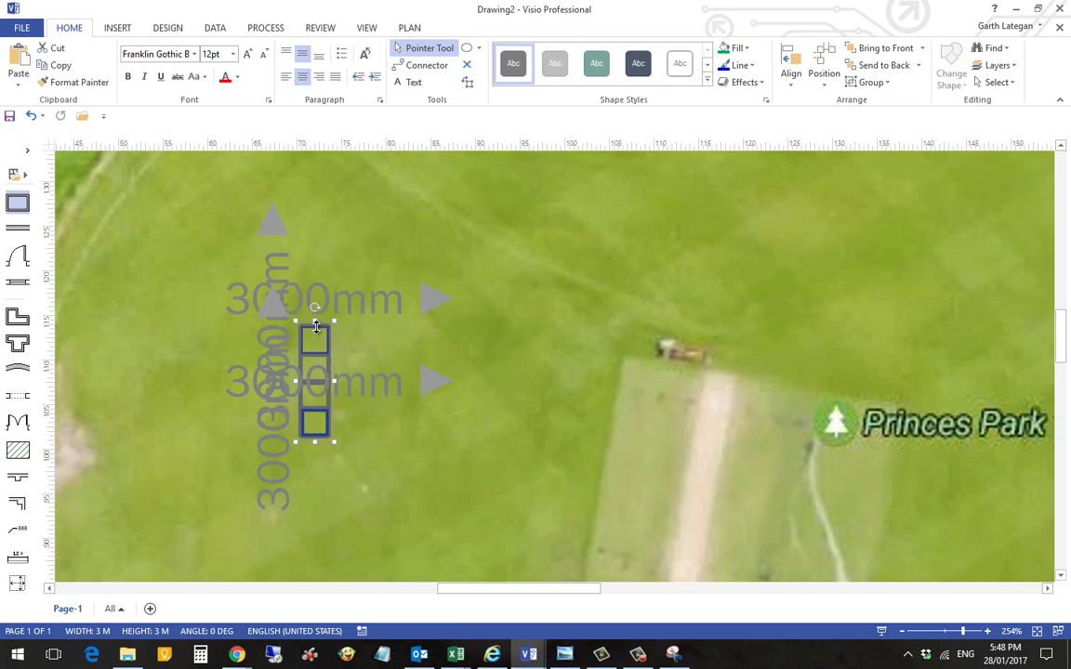
left_click(331, 378, "shift")
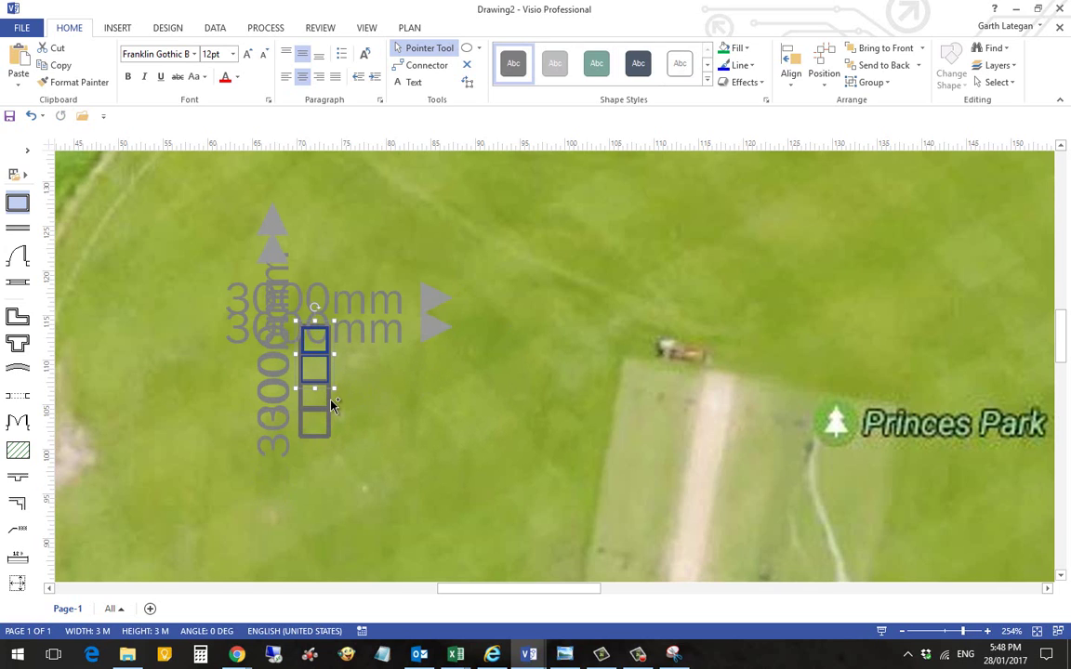
left_click(328, 397, "shift")
left_click(330, 430, "shift")
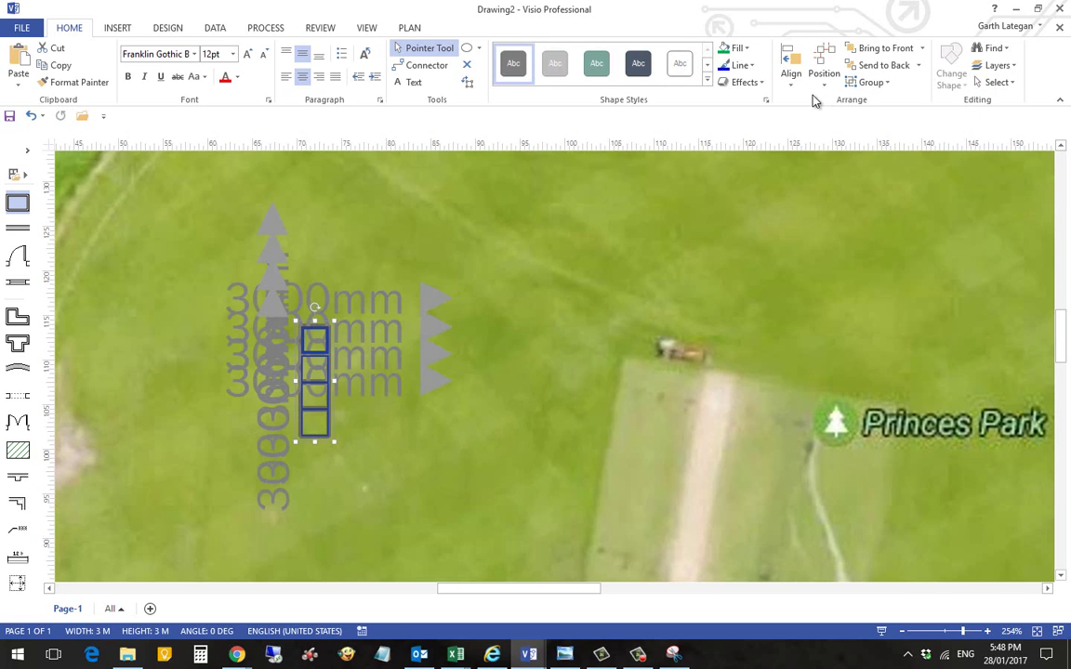
left_click(887, 83)
left_click(880, 101)
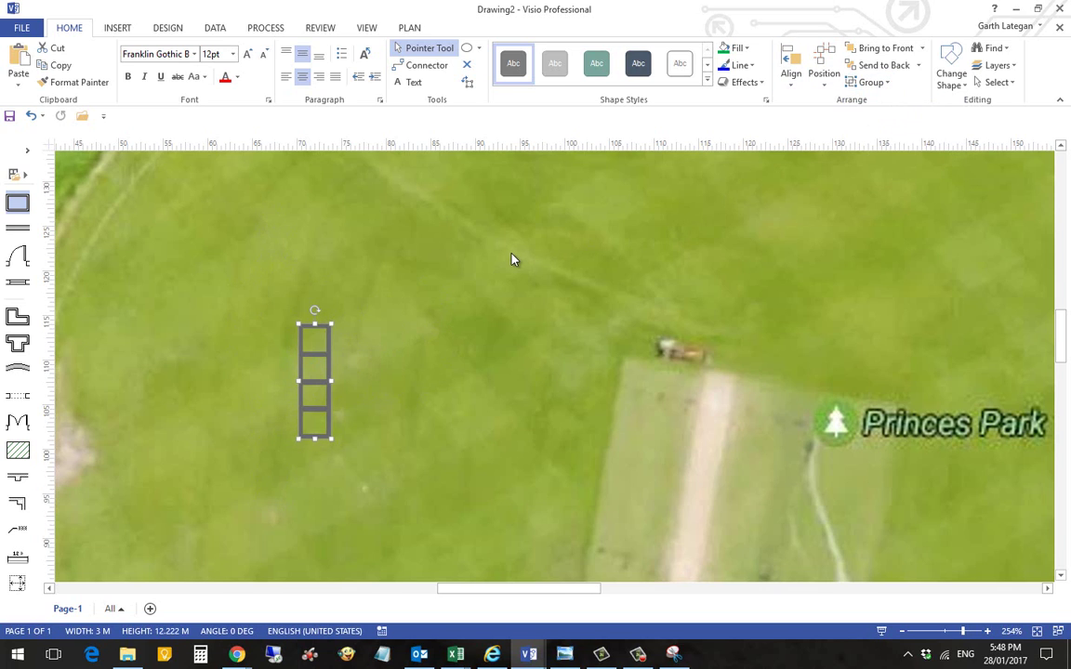
Duplicate the grouped column twice, stacking each copy below the previous one
key("ctrl+d")
scroll(502, 354, "down", 3)
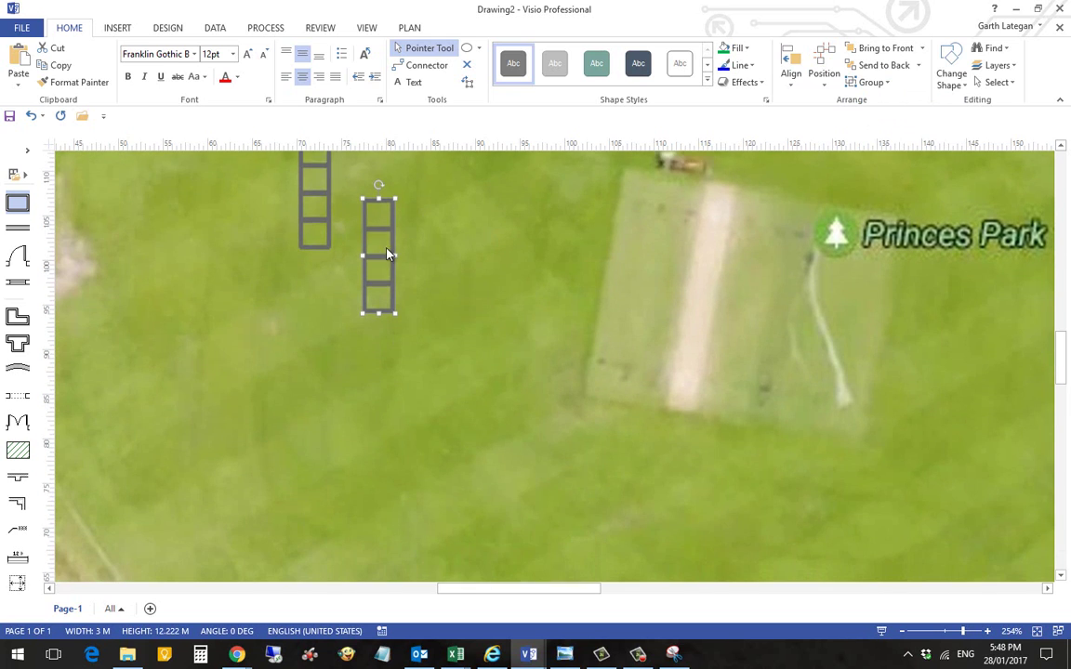
left_click_drag(388, 269, 317, 329)
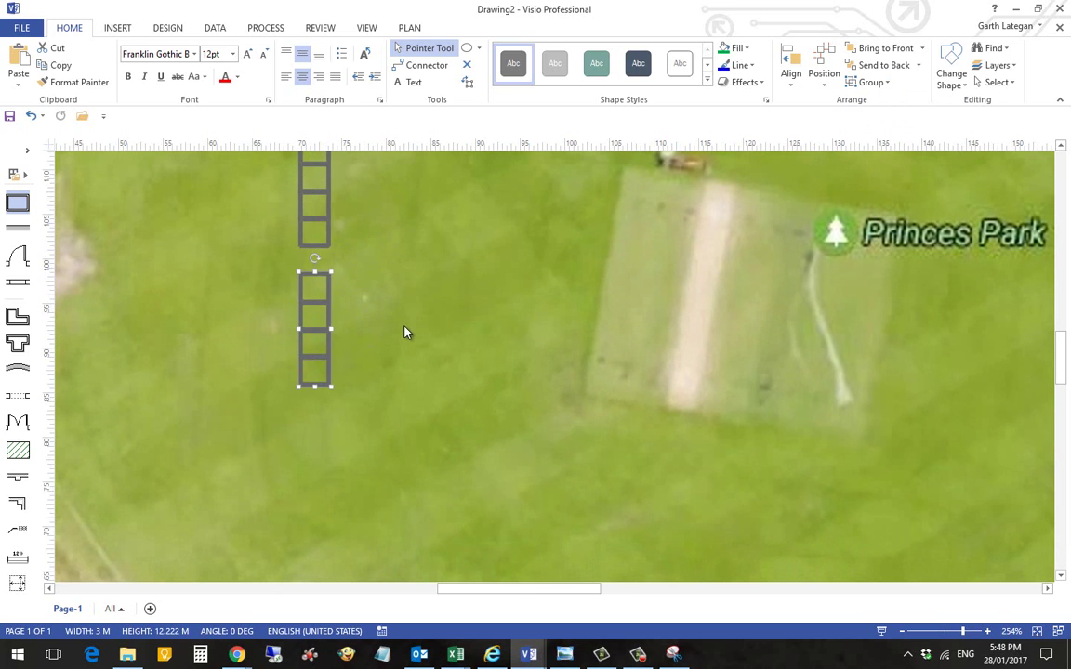
scroll(404, 331, "down", 1)
key("ctrl+d")
left_click_drag(380, 381, 346, 414)
scroll(287, 292, "down", 3)
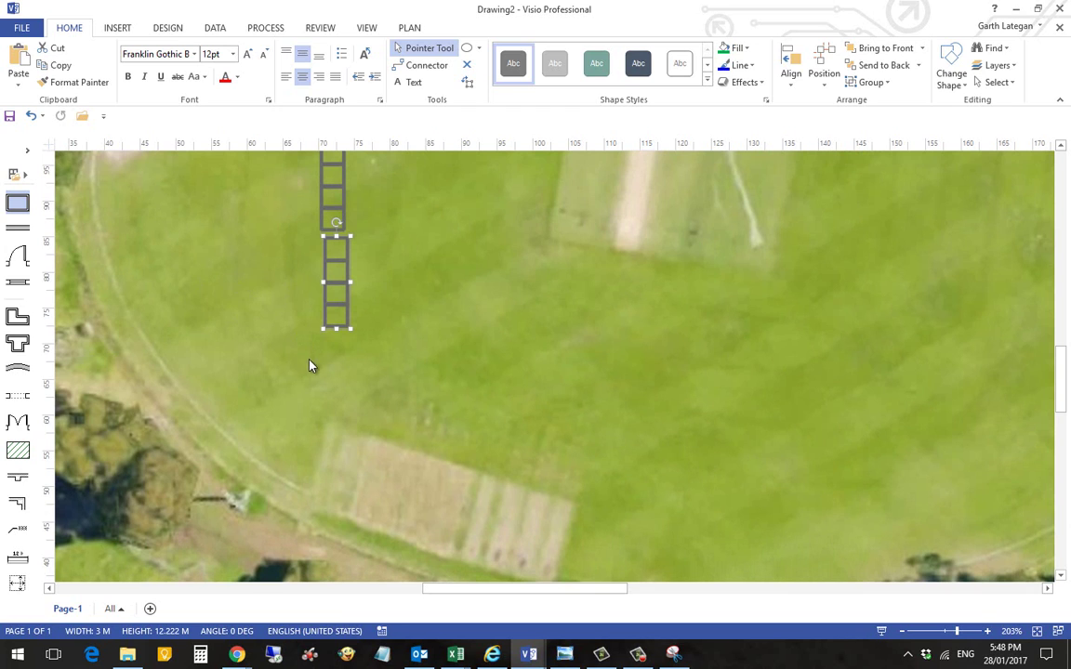
Drop a rectangle on the oval's lower edge and stretch it to 29800 x 18304 mm
left_click_drag(17, 203, 790, 423)
left_click_drag(682, 435, 681, 544)
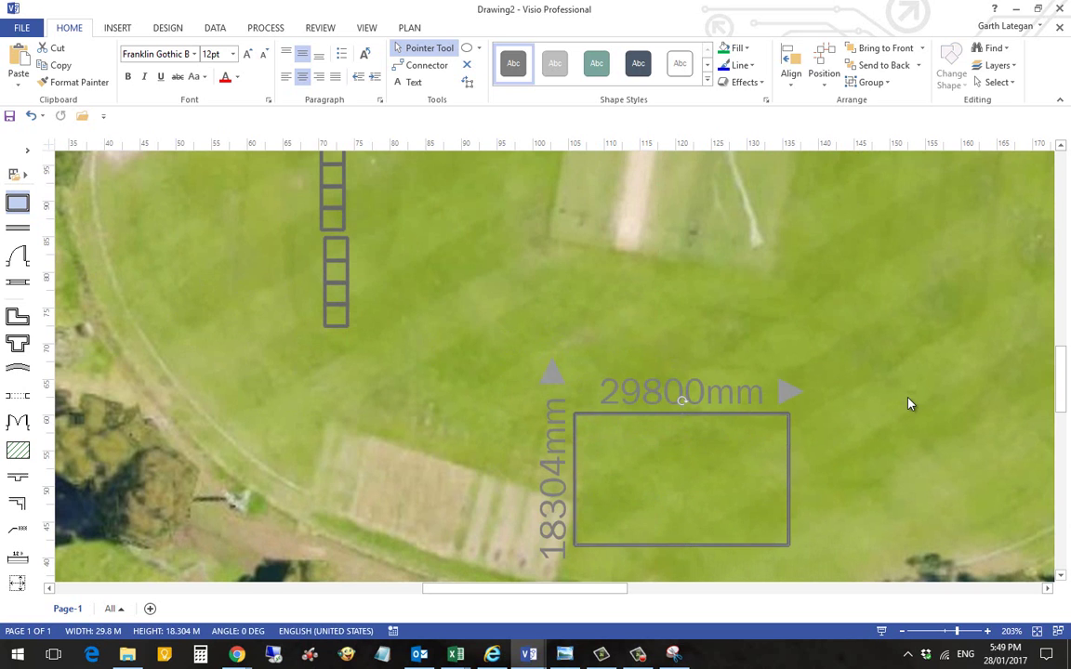
left_click(908, 401)
Zoom out to show the whole park with the new stage rectangle
scroll(302, 252, "up", 1)
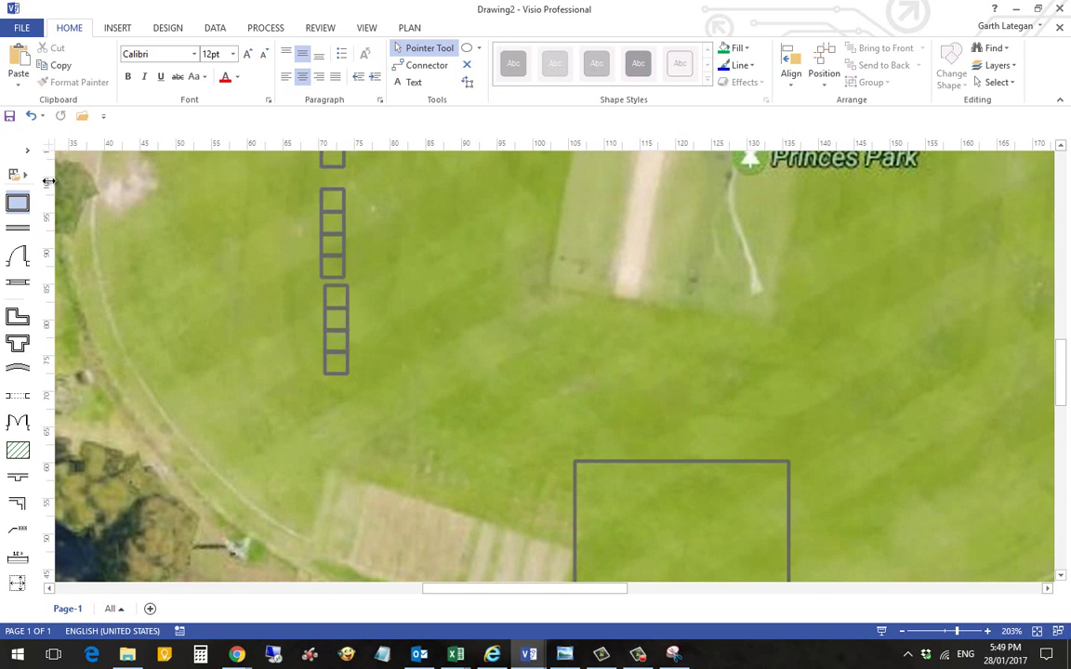
left_click(14, 174)
left_click(728, 332)
scroll(730, 335, "up", 1)
left_click(902, 632)
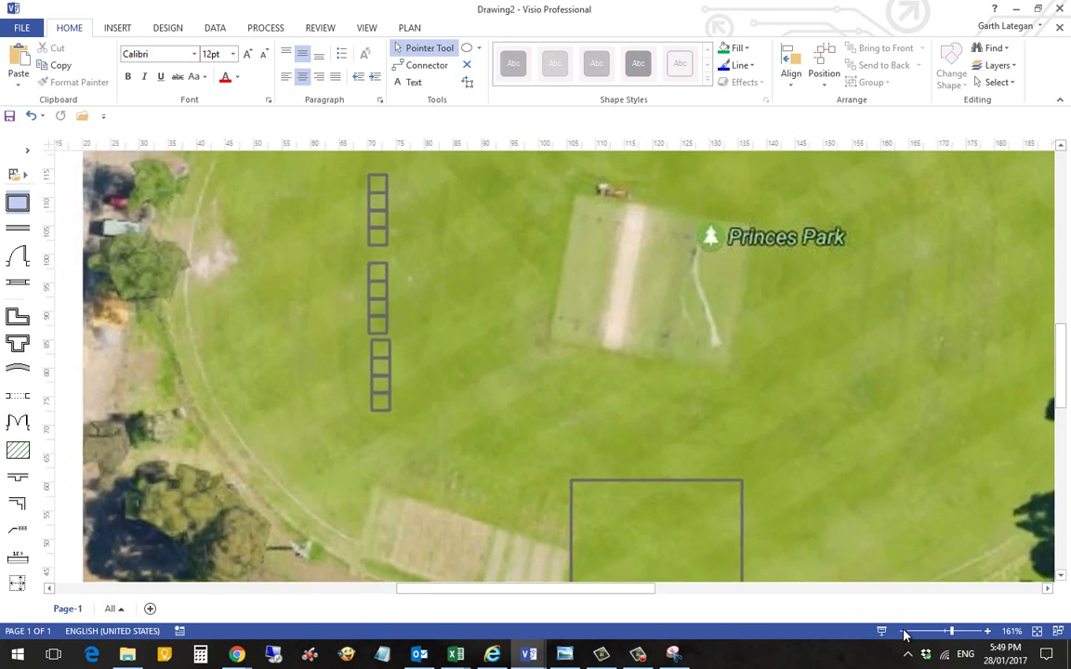
left_click(903, 632)
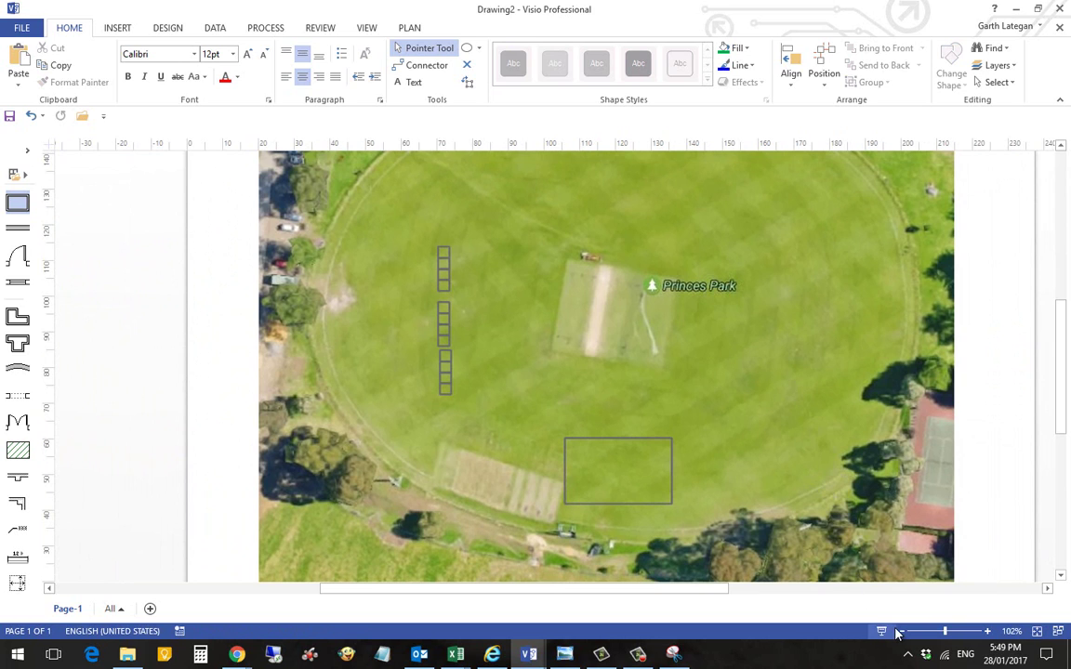
scroll(800, 563, "down", 1)
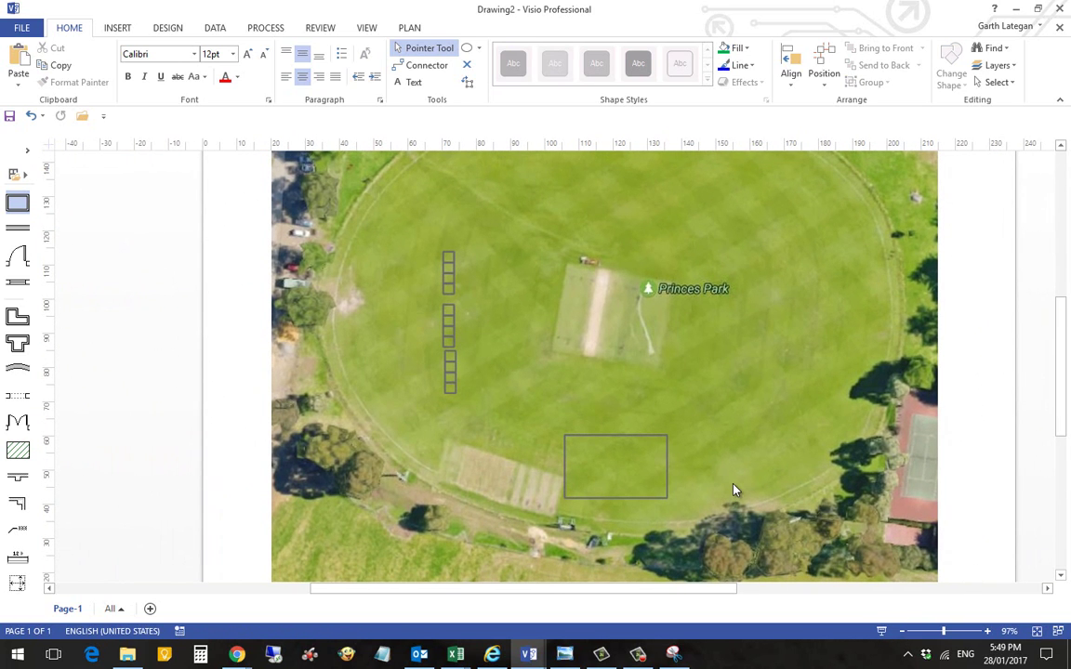